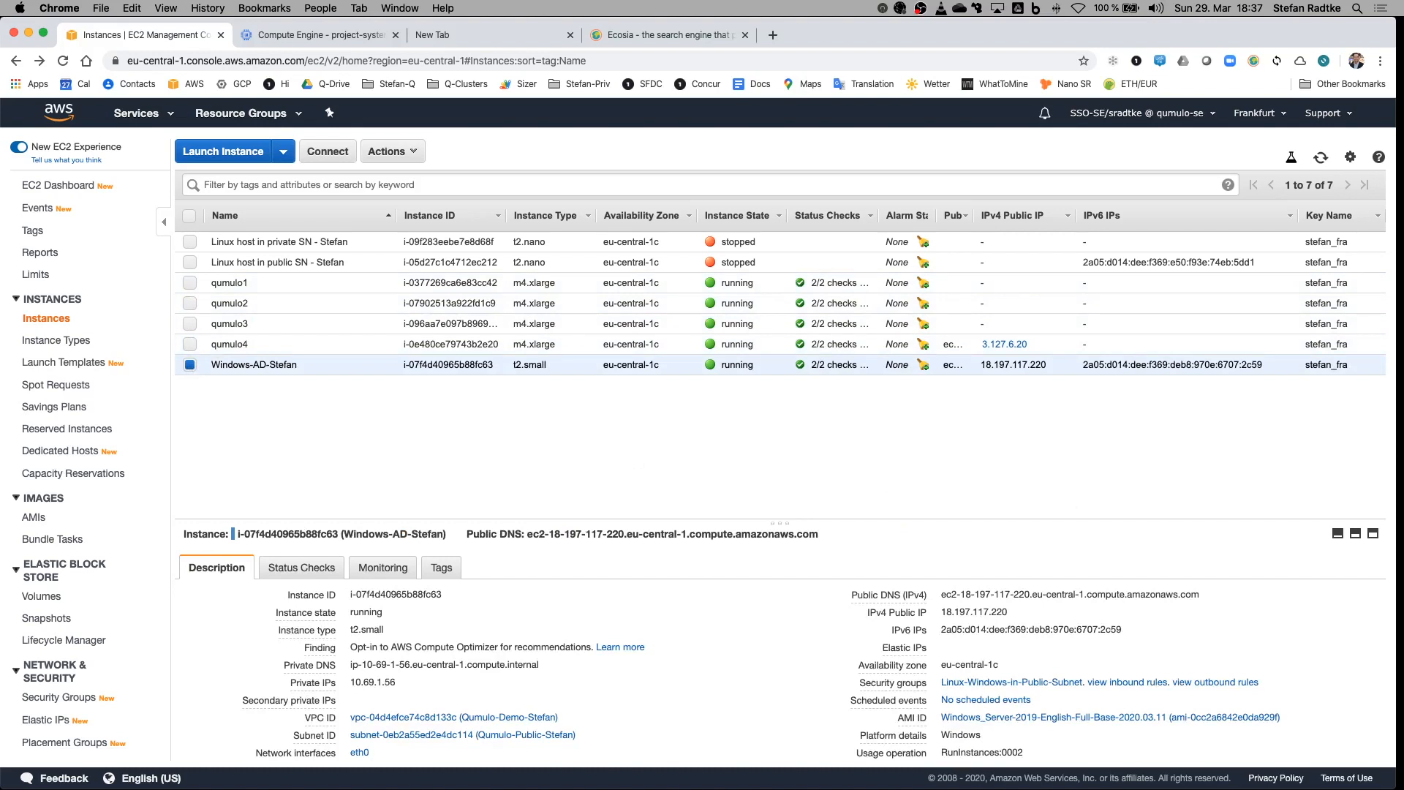
Step: View the Compute Engine VM instances in Google Cloud, and switch to the remote desktop session of the AWS Windows server
{"action": "left_click", "coordinate": [261, 35]}
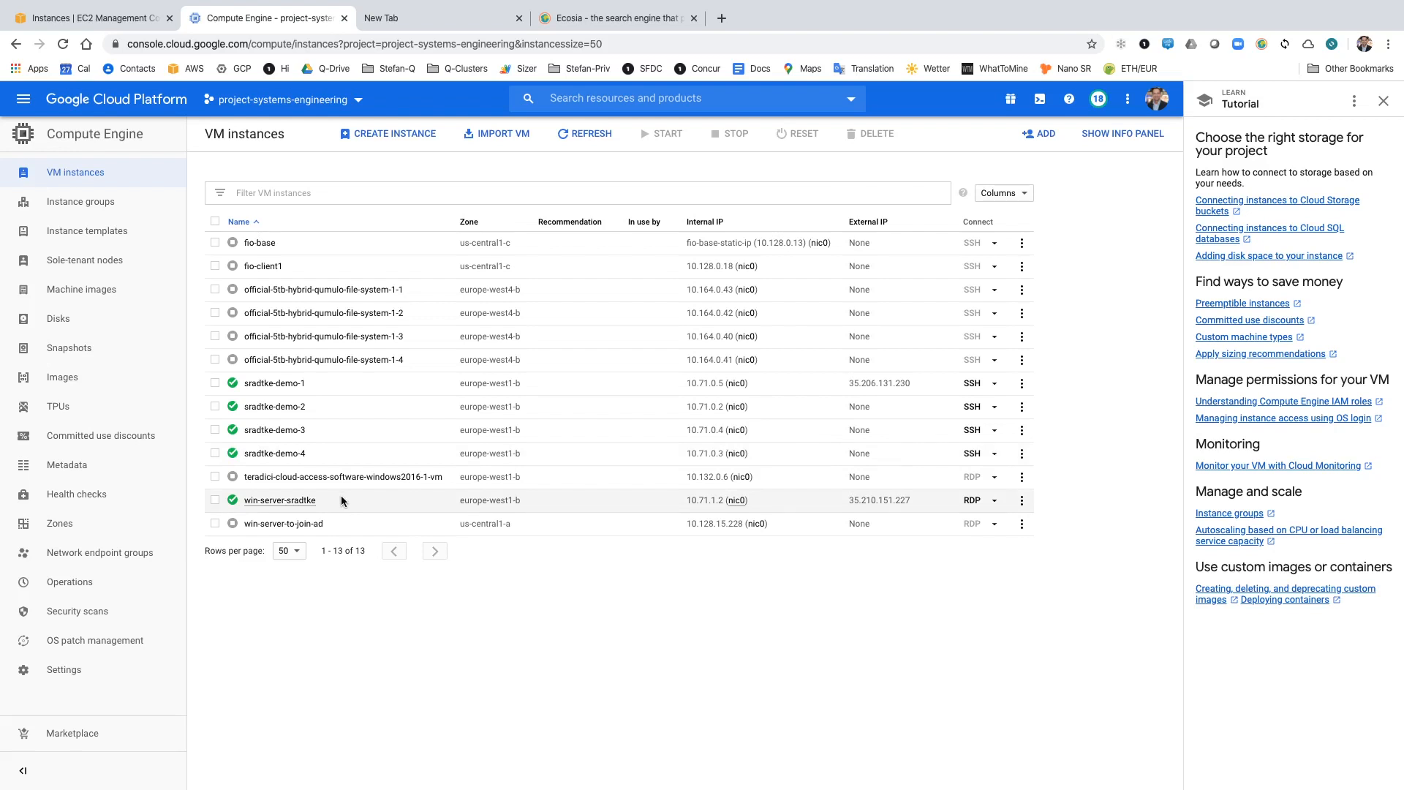
{"action": "key", "text": "ctrl+Up"}
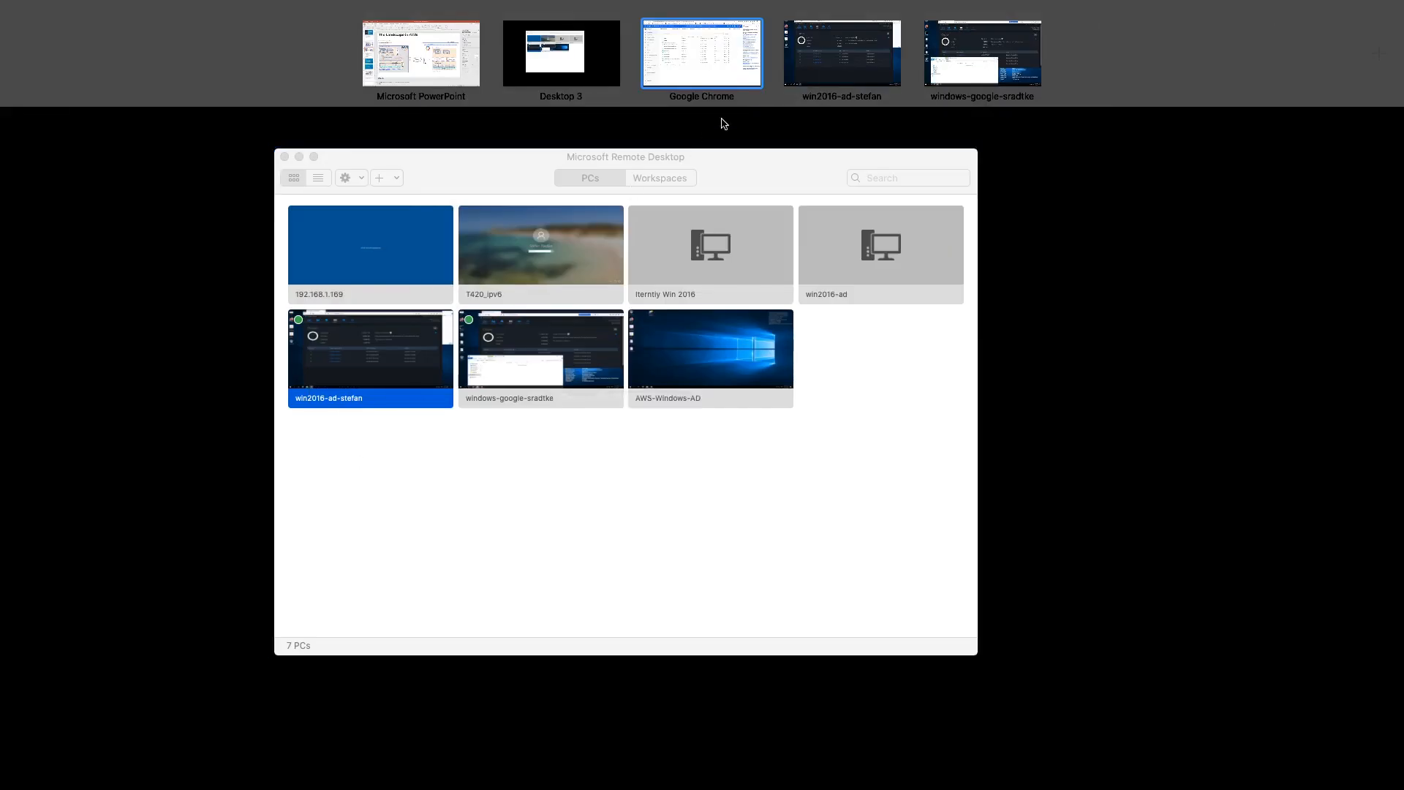
{"action": "left_click", "coordinate": [826, 55]}
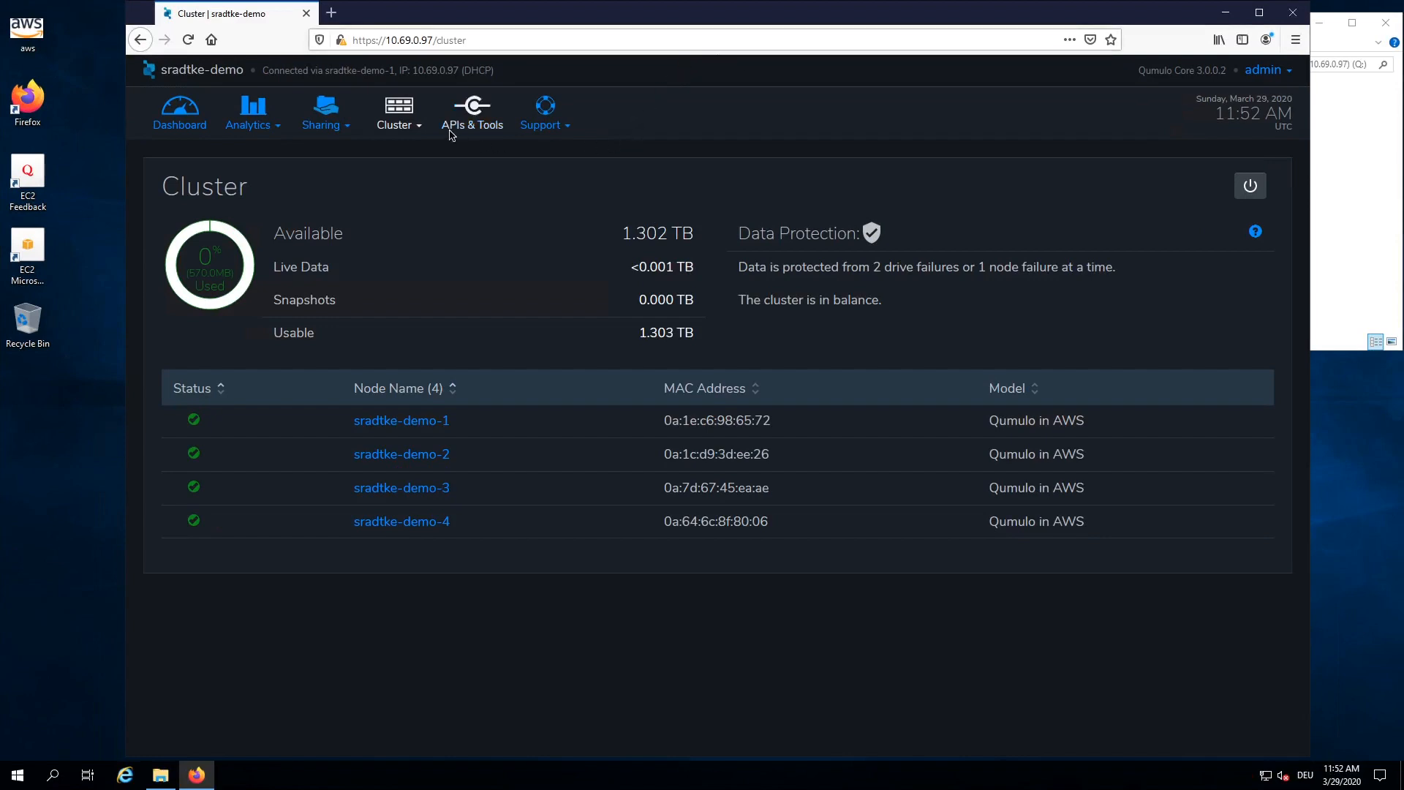
Step: Examine the capacity overview and activity on the AWS Qumulo cluster's dashboard
{"action": "left_click", "coordinate": [169, 110]}
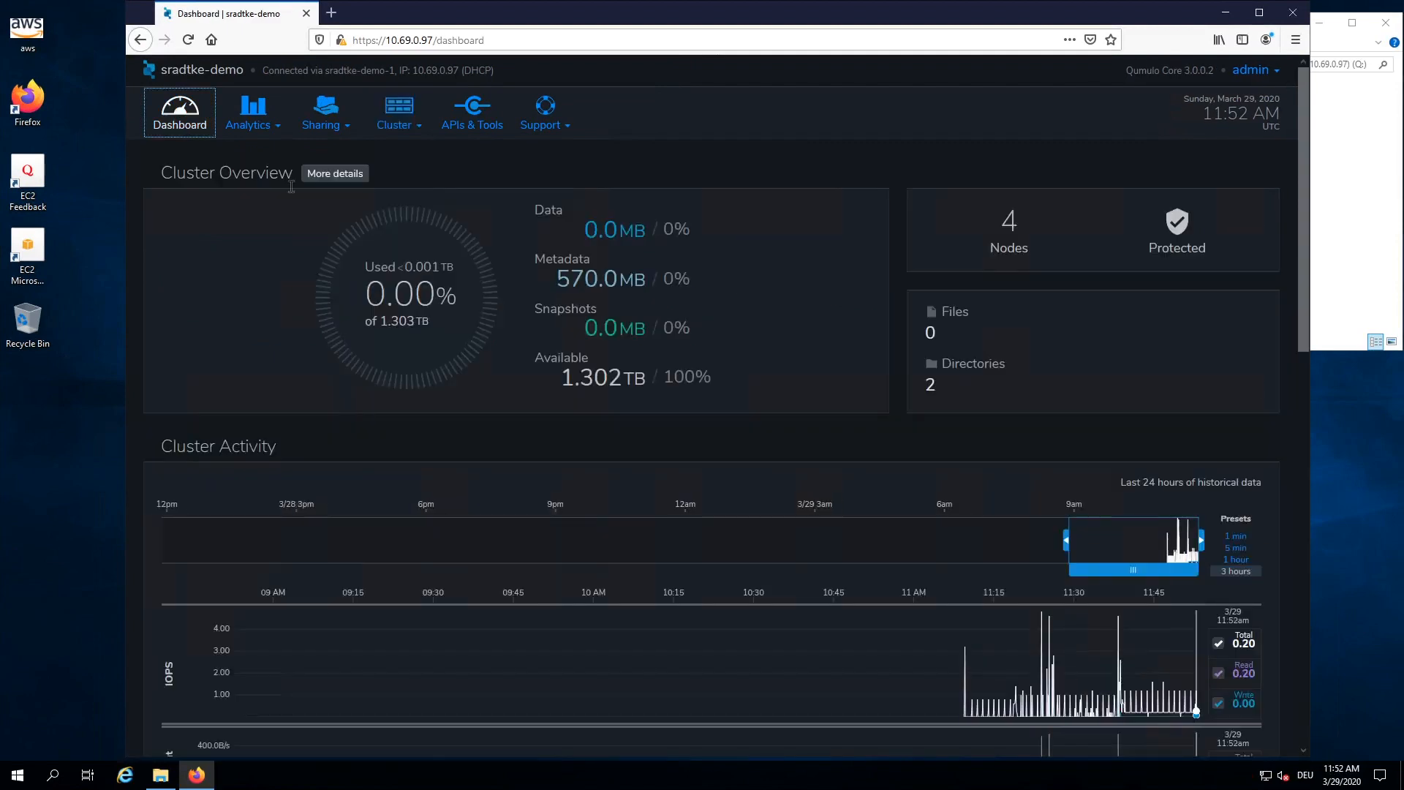
{"action": "scroll", "coordinate": [416, 253], "scroll_direction": "down", "scroll_amount": 1}
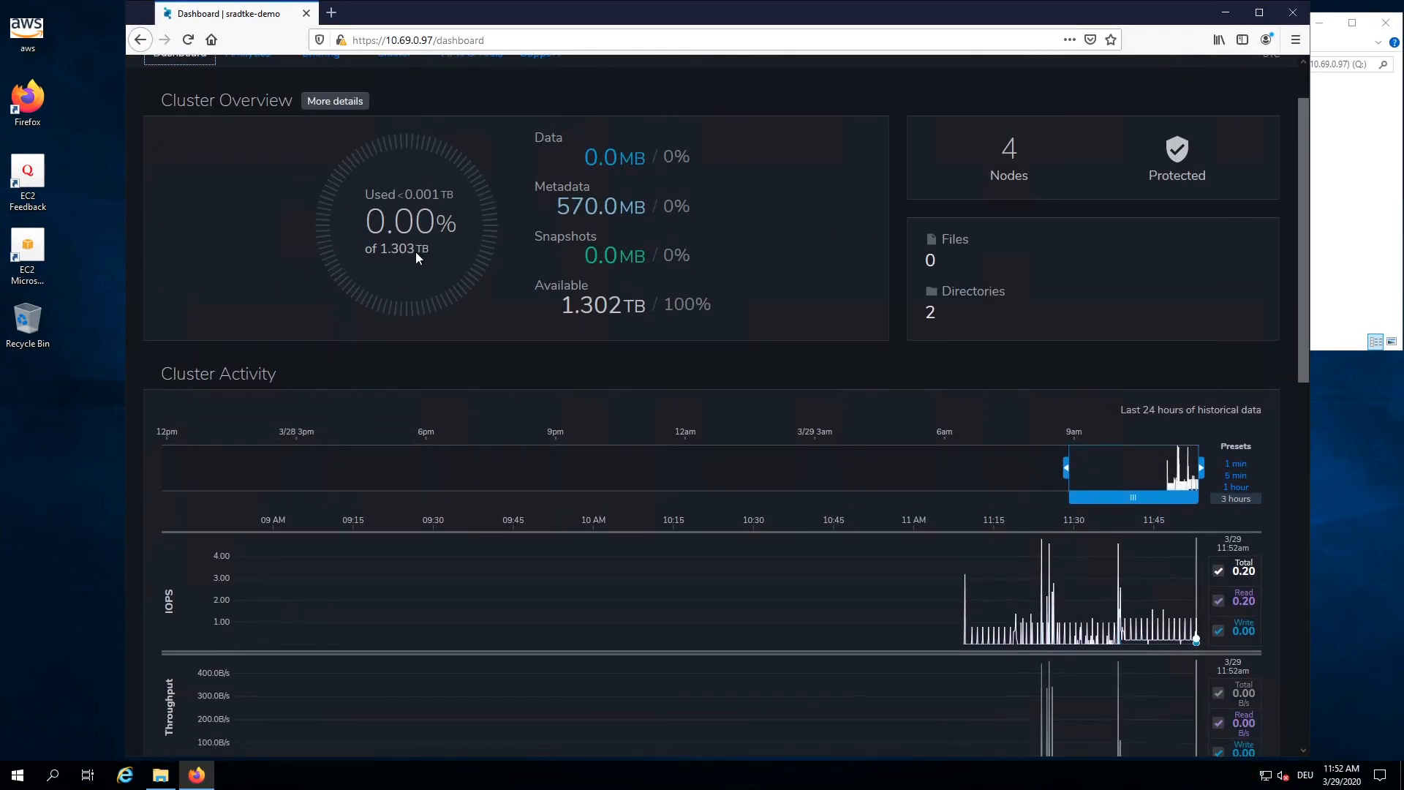
{"action": "scroll", "coordinate": [416, 251], "scroll_direction": "down", "scroll_amount": 1}
{"action": "scroll", "coordinate": [415, 251], "scroll_direction": "up", "scroll_amount": 2}
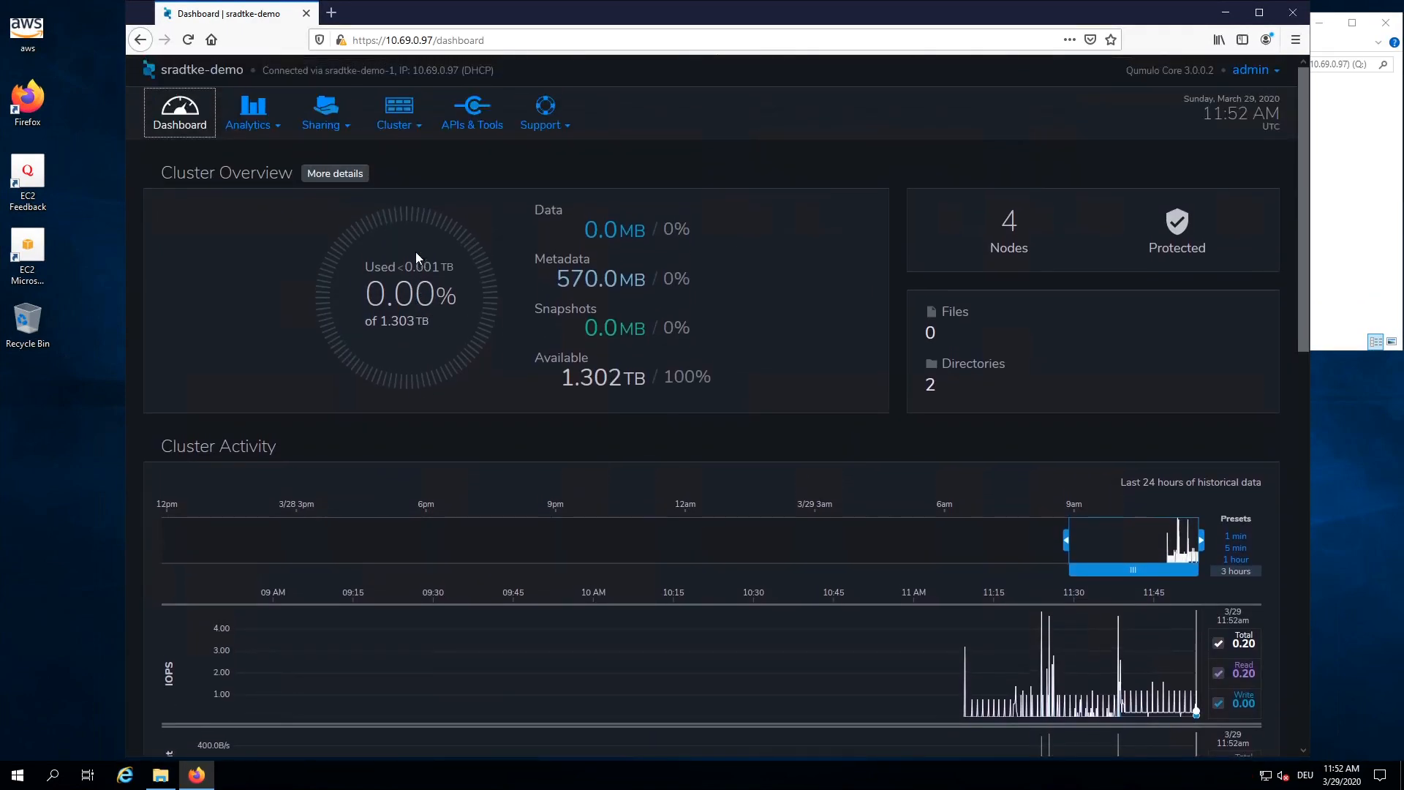
Step: Review the path, options and permissions of the AWS cluster's data SMB share, and leave the editor without saving
{"action": "mouse_move", "coordinate": [344, 121]}
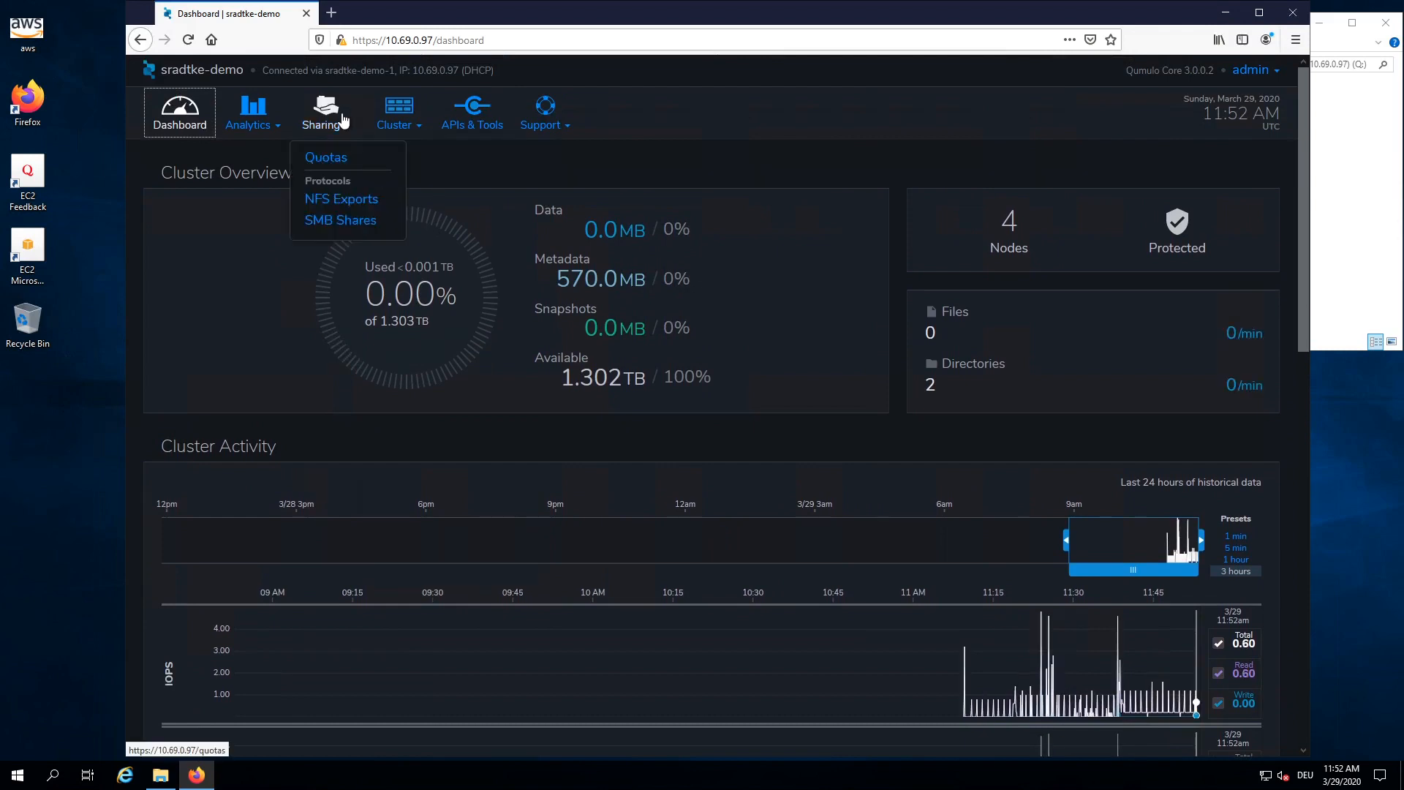
{"action": "left_click", "coordinate": [342, 218]}
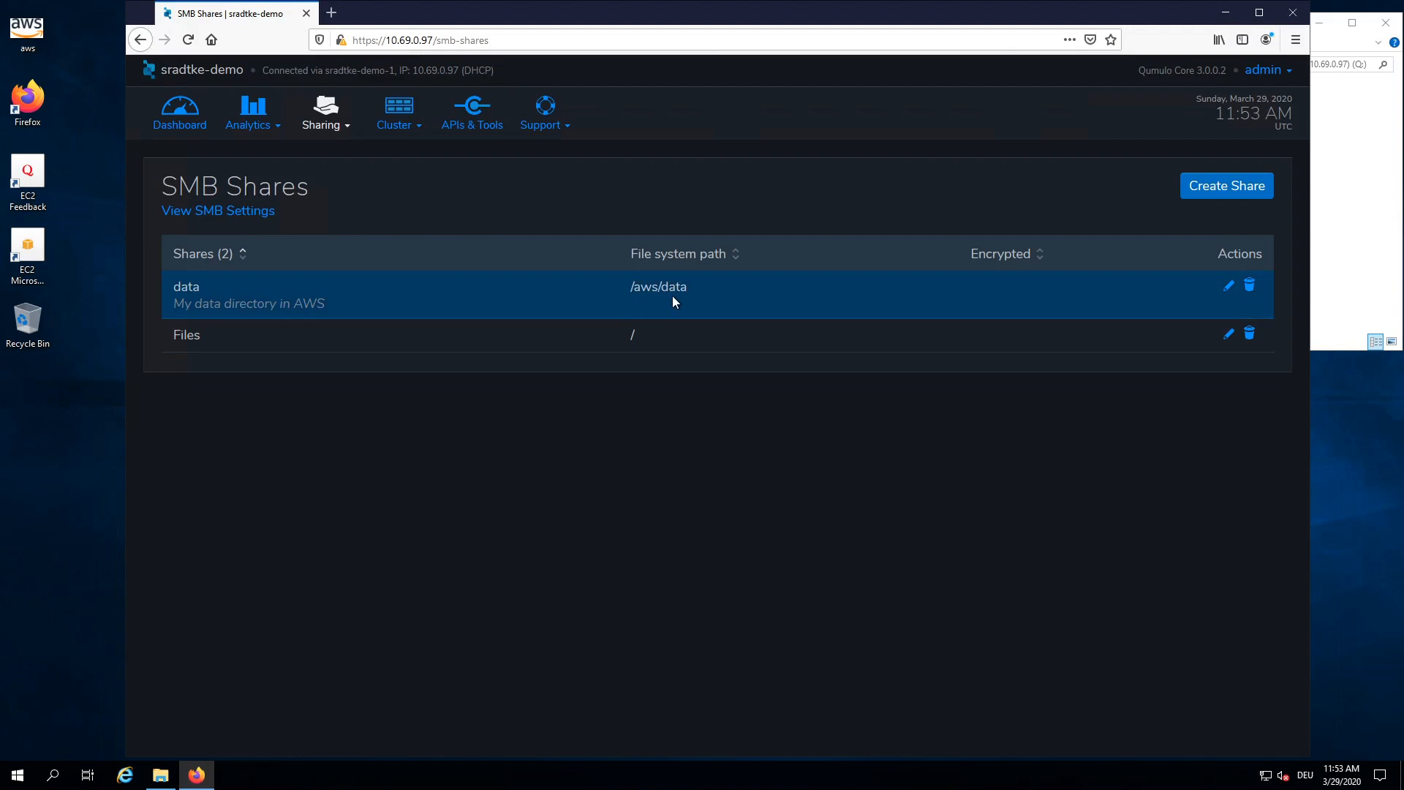
{"action": "left_click", "coordinate": [1229, 286]}
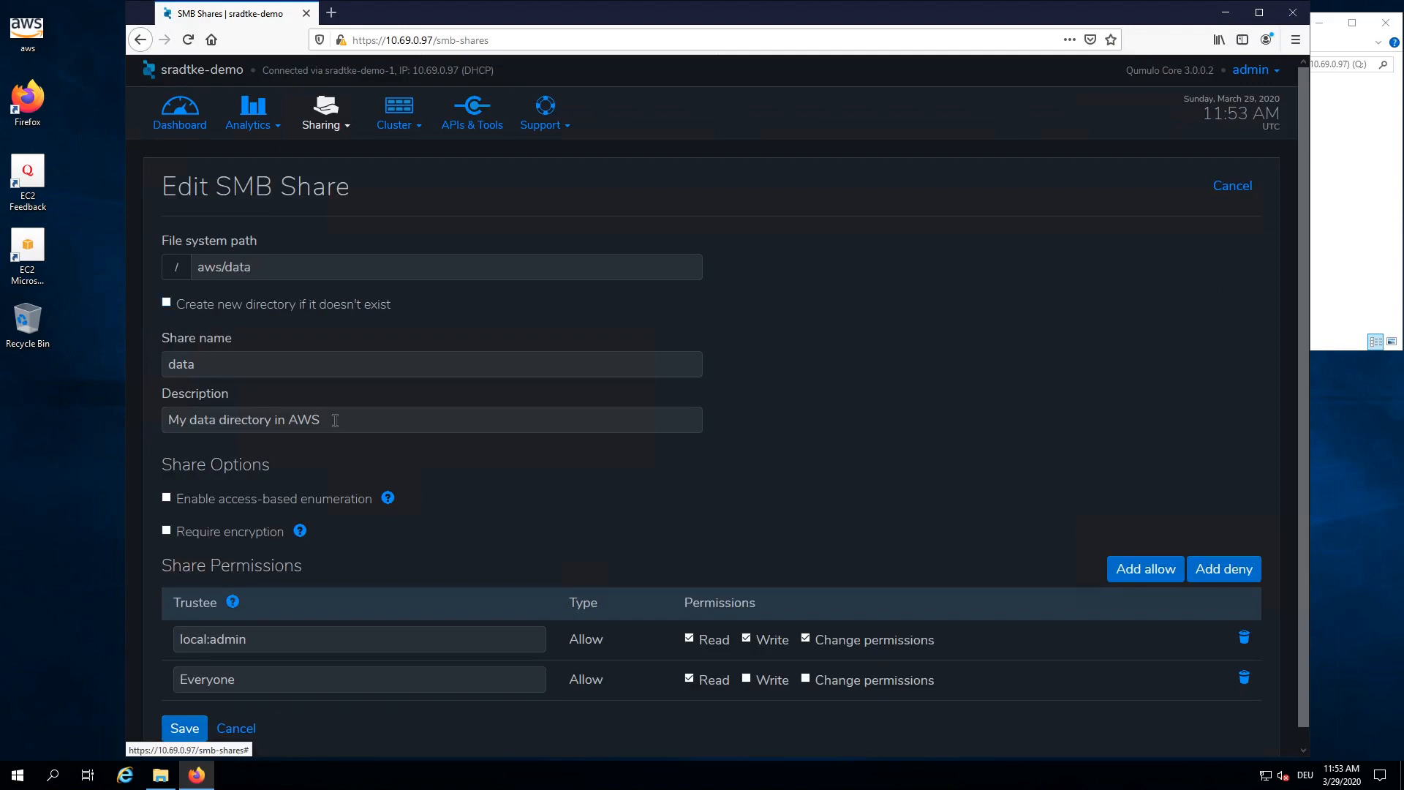
{"action": "scroll", "coordinate": [338, 422], "scroll_direction": "down", "scroll_amount": 1}
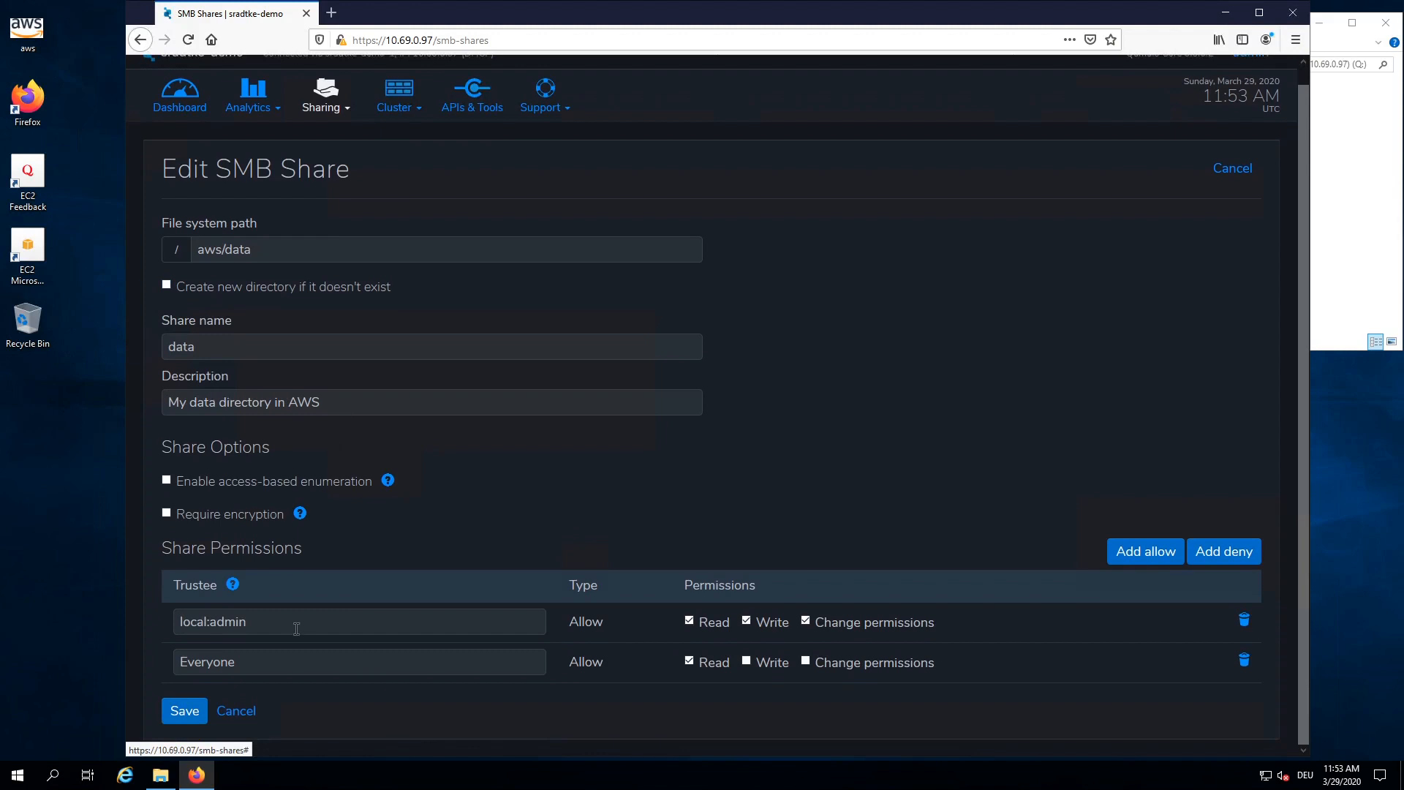
{"action": "left_click", "coordinate": [1234, 169]}
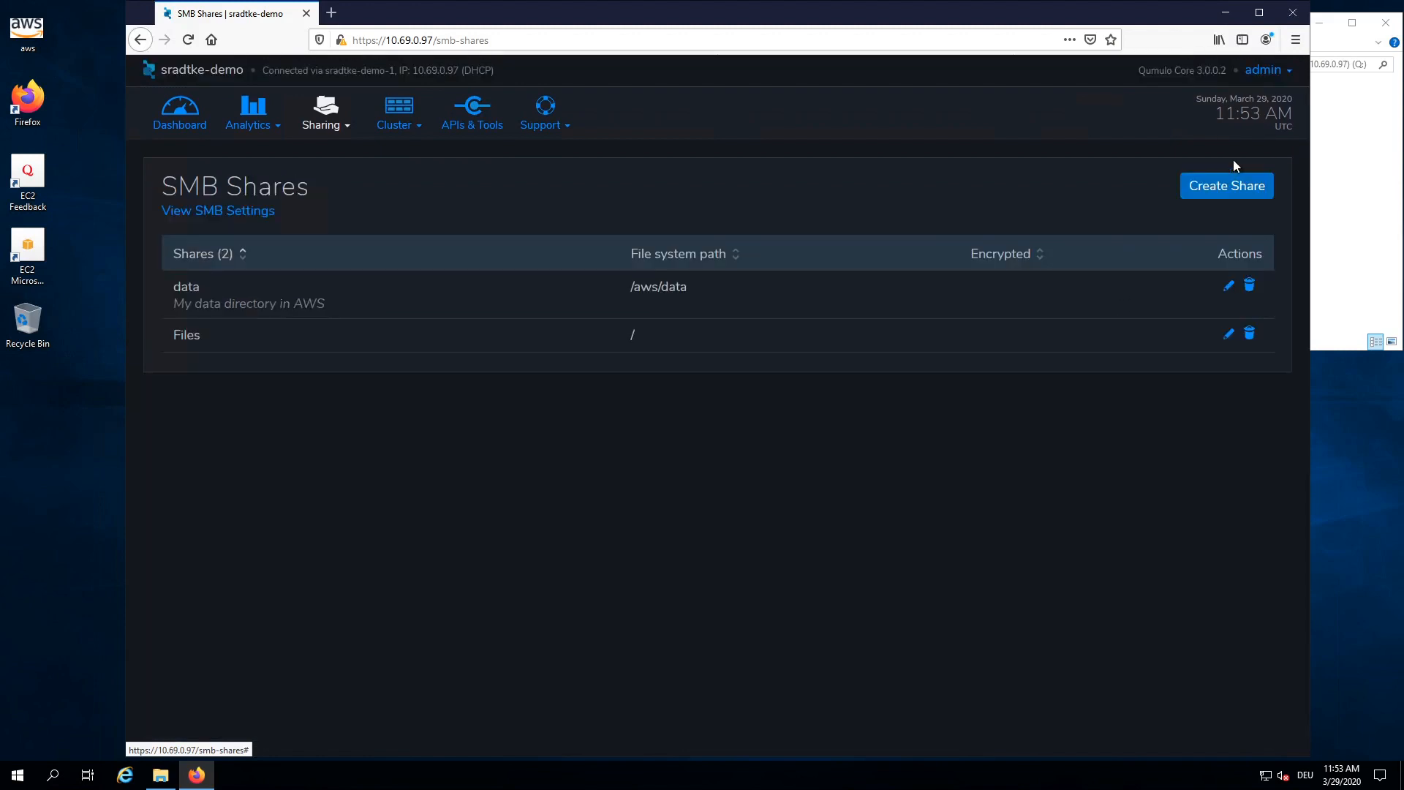
Step: Bring up the mapped data (Q:) share on the AWS server and copy the EC2 Feedback desktop shortcut into it
{"action": "left_click", "coordinate": [1360, 169]}
{"action": "left_click_drag", "start_coordinate": [915, 21], "coordinate": [573, 50]}
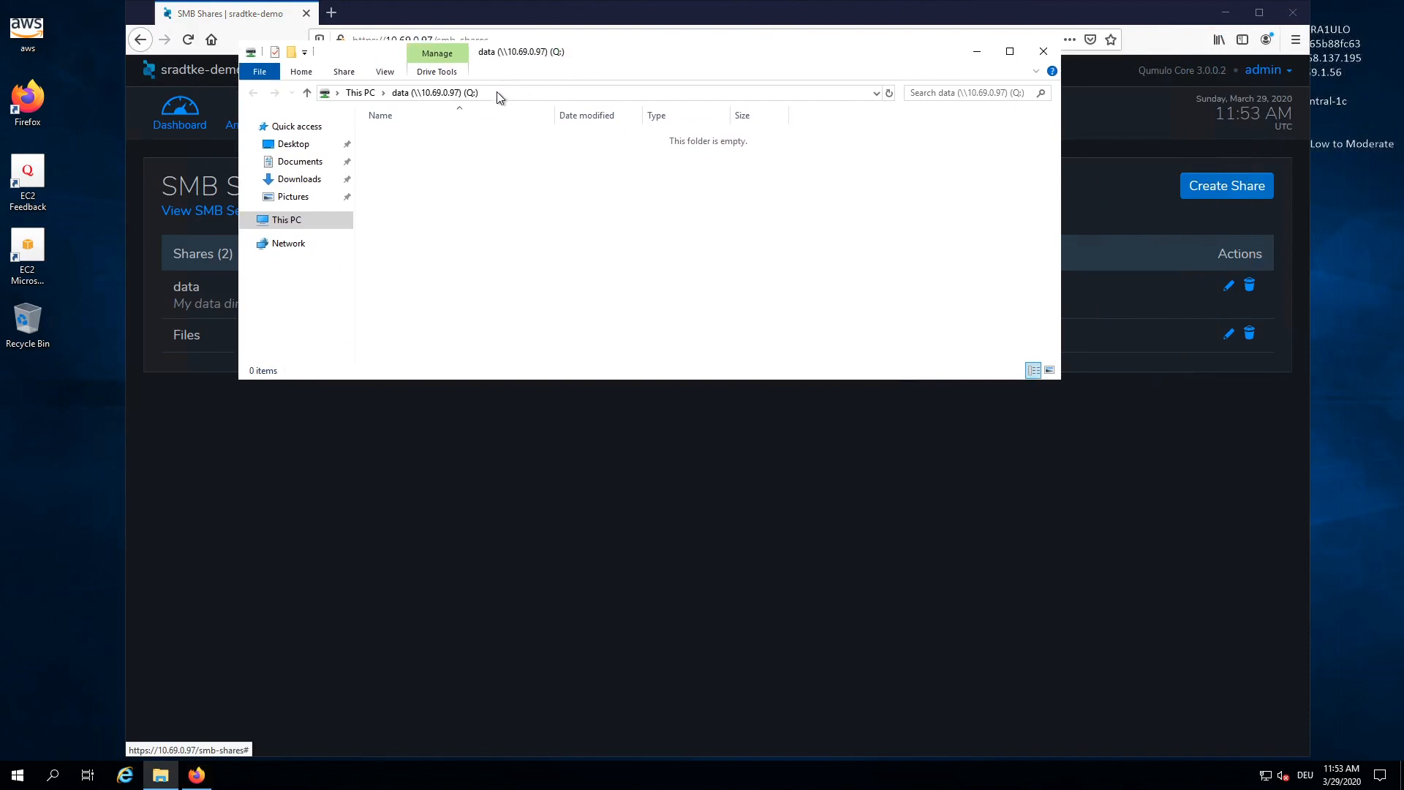
{"action": "left_click_drag", "start_coordinate": [27, 176], "coordinate": [567, 197]}
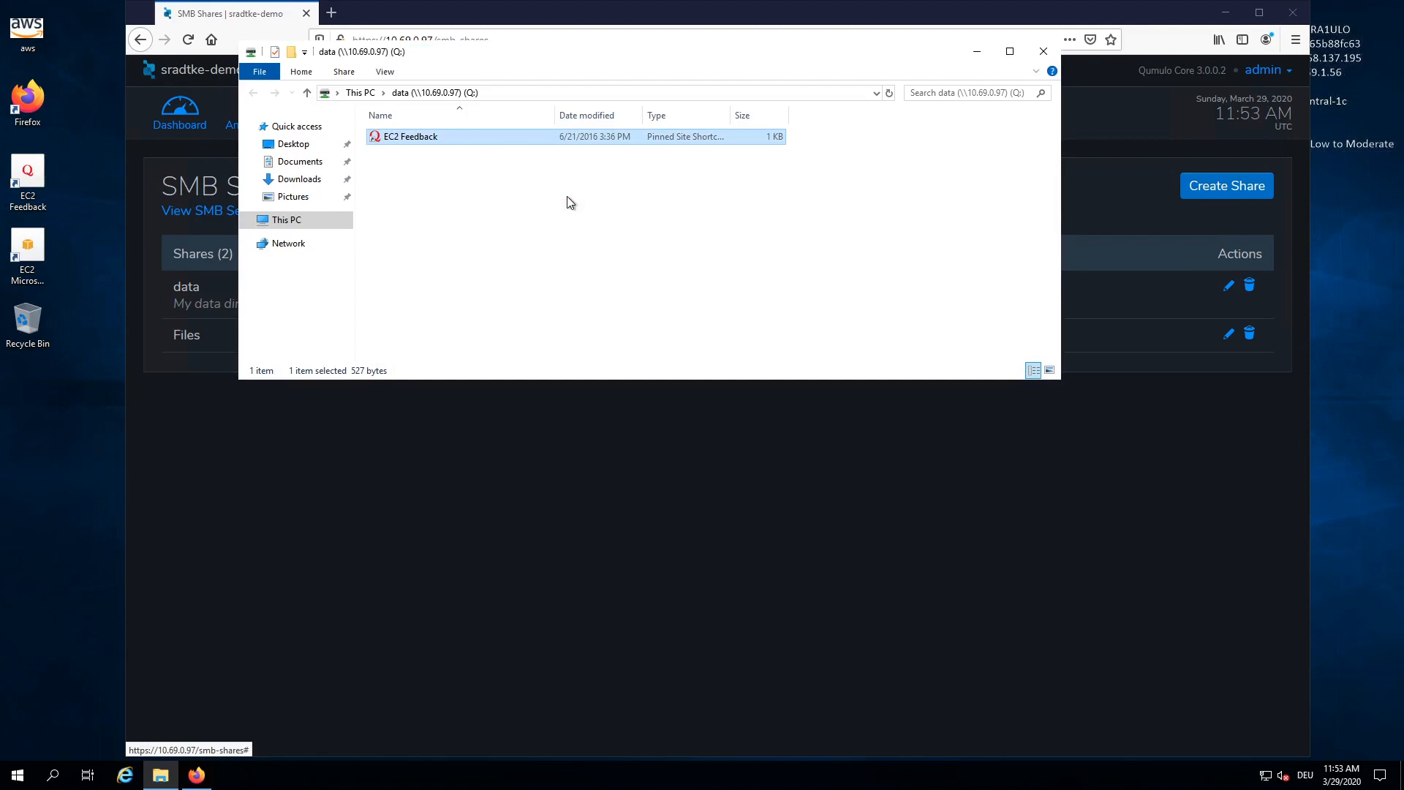
Step: Delete the EC2 Feedback shortcut from the data (Q:) share and move the file window aside
{"action": "right_click", "coordinate": [476, 142]}
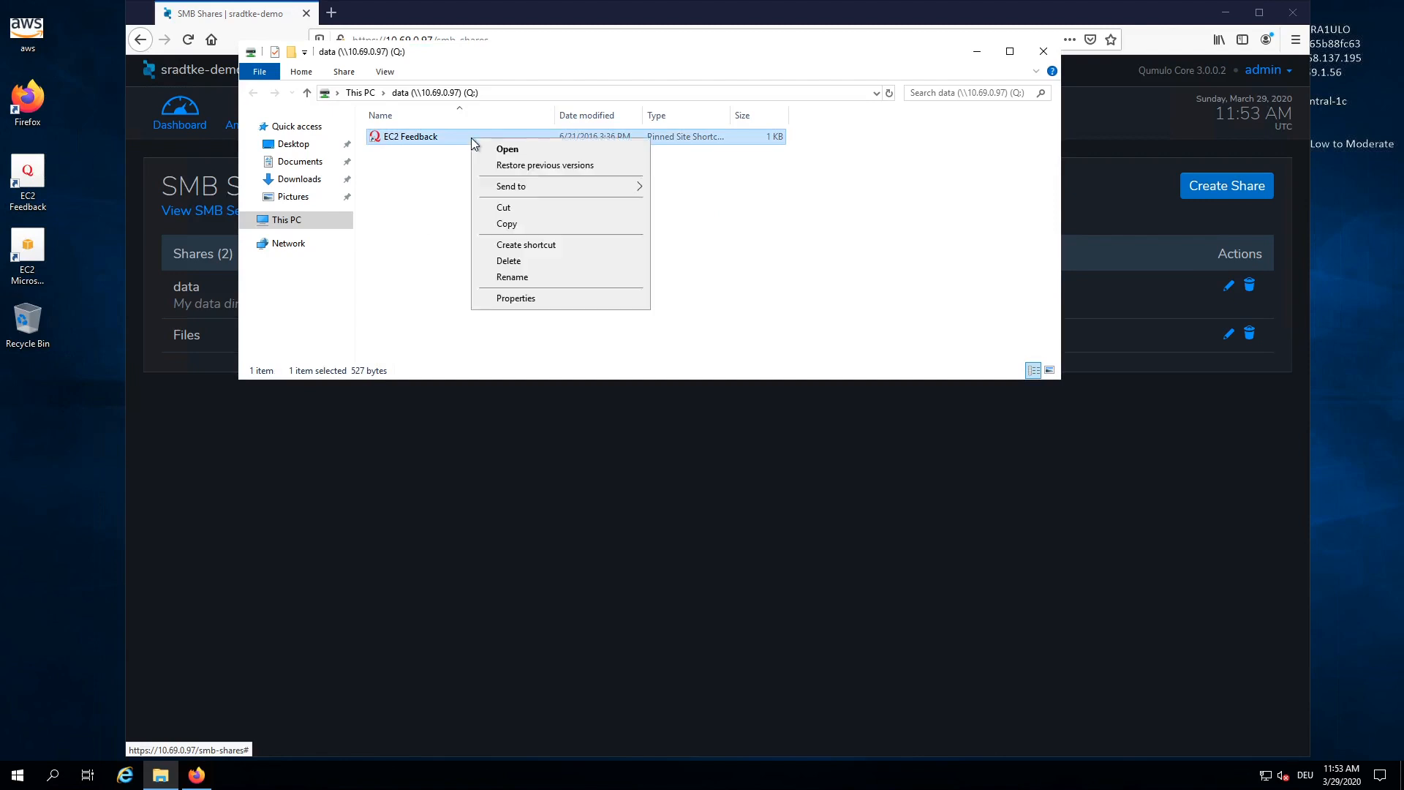
{"action": "left_click", "coordinate": [518, 261]}
{"action": "left_click", "coordinate": [758, 447]}
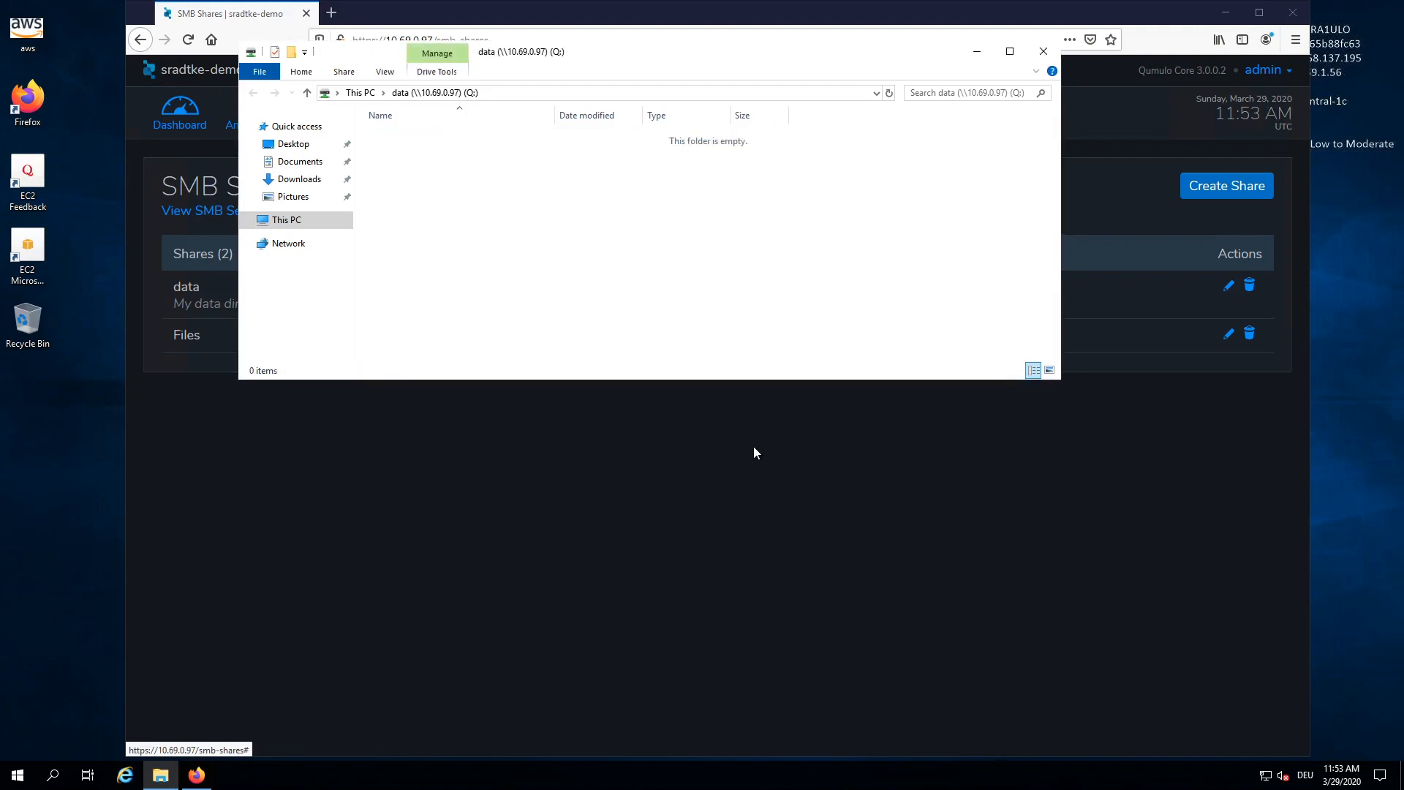
{"action": "left_click_drag", "start_coordinate": [586, 41], "coordinate": [610, 46]}
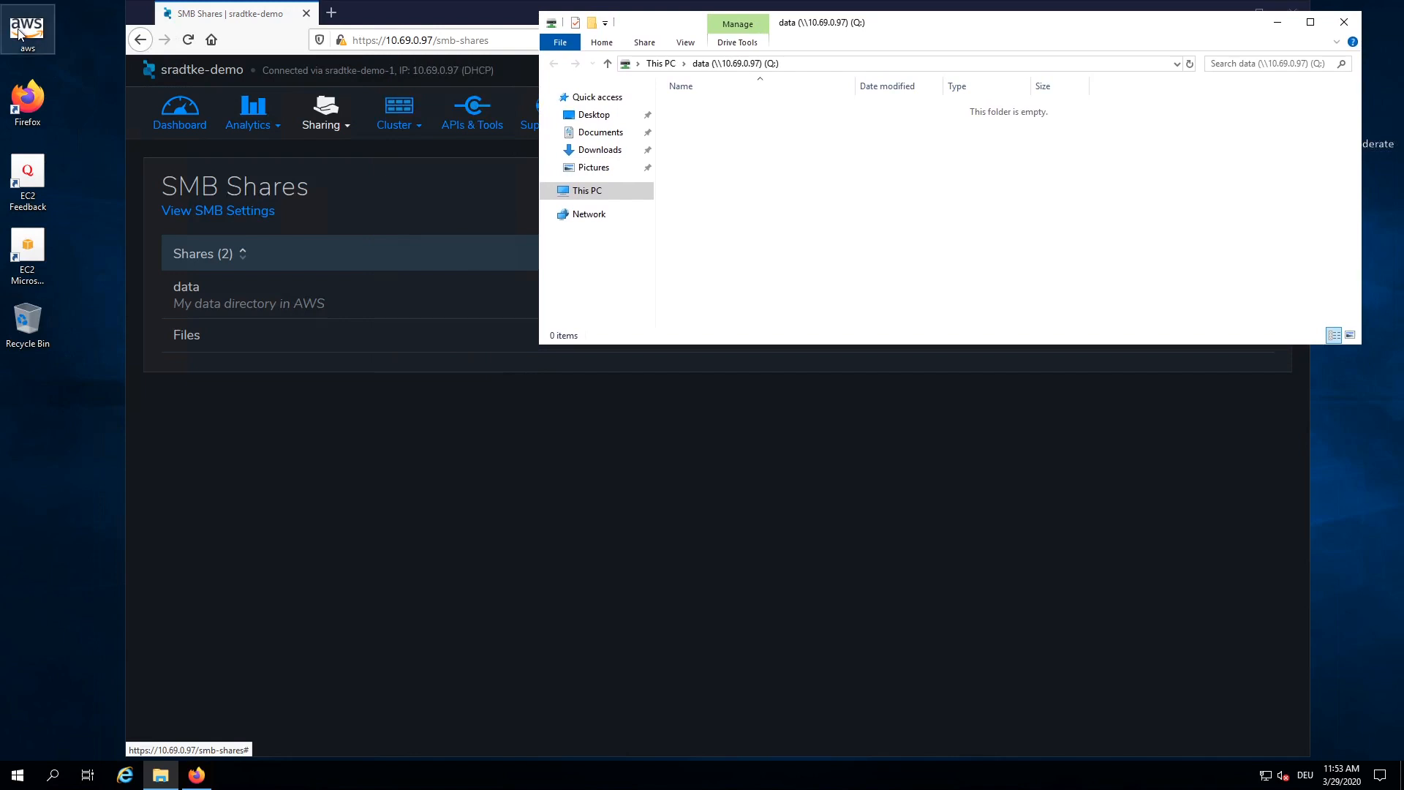
Step: Switch to the remote desktop session of the Google Cloud Windows server and view its Qumulo cluster's dashboard
{"action": "key", "text": "ctrl+Up"}
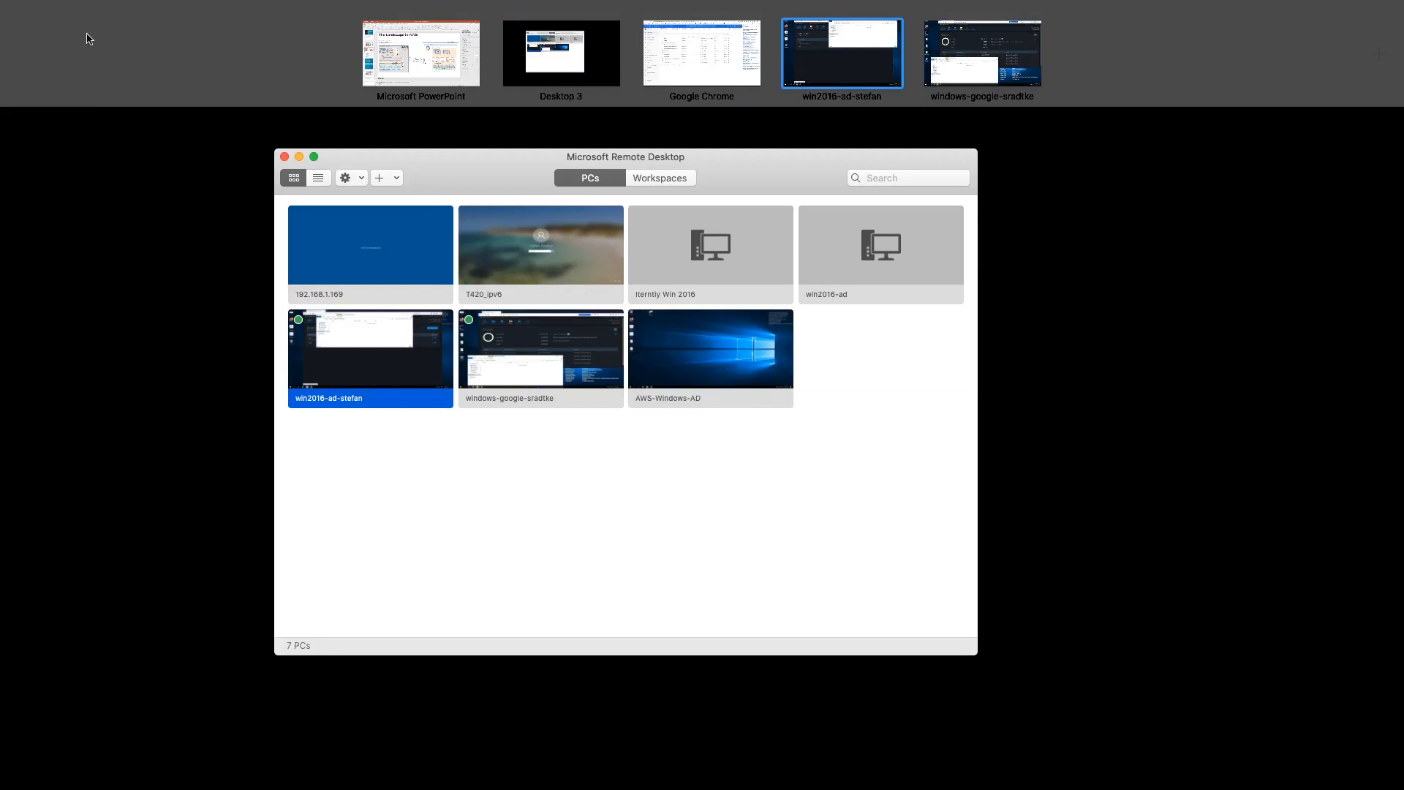
{"action": "left_click", "coordinate": [1019, 46]}
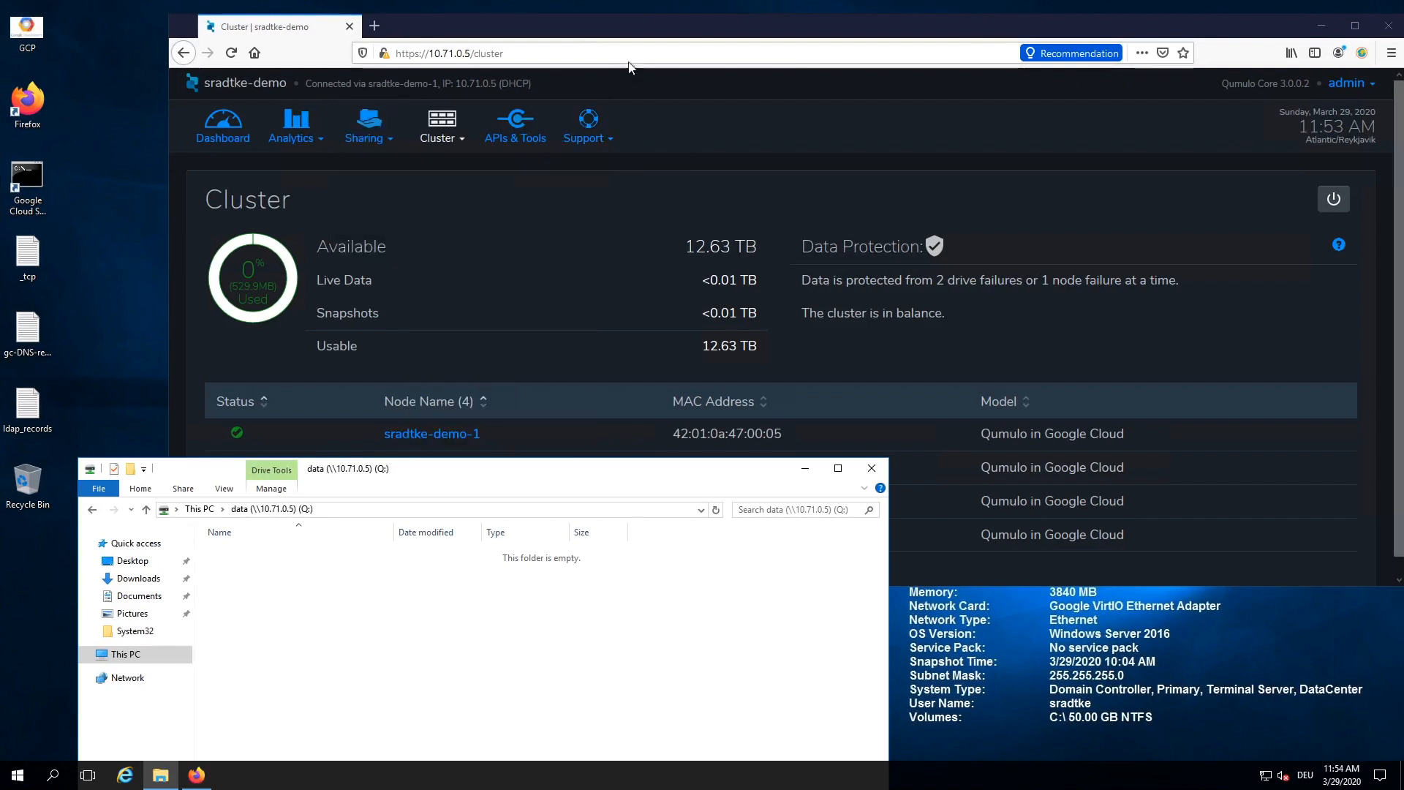
{"action": "left_click", "coordinate": [607, 30]}
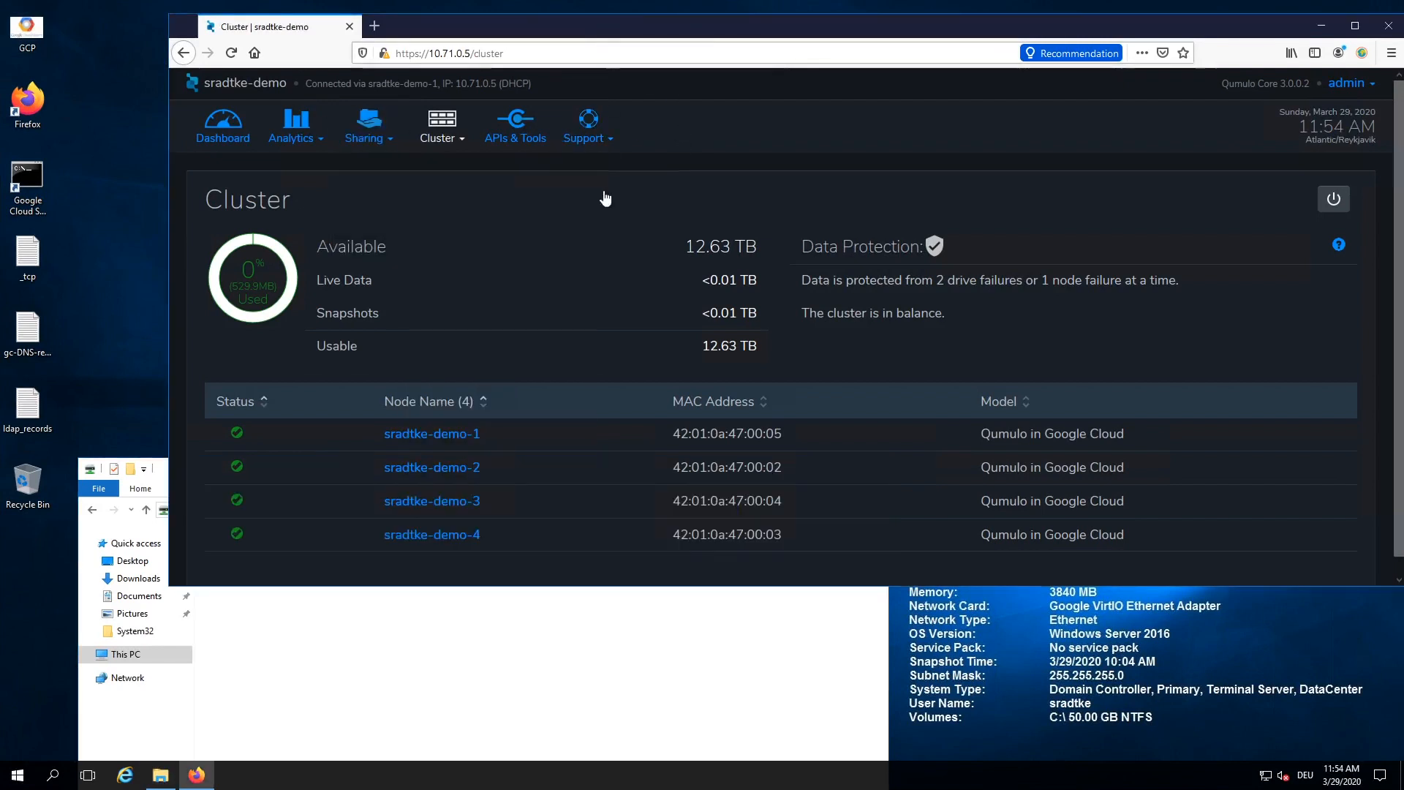
{"action": "left_click", "coordinate": [219, 119]}
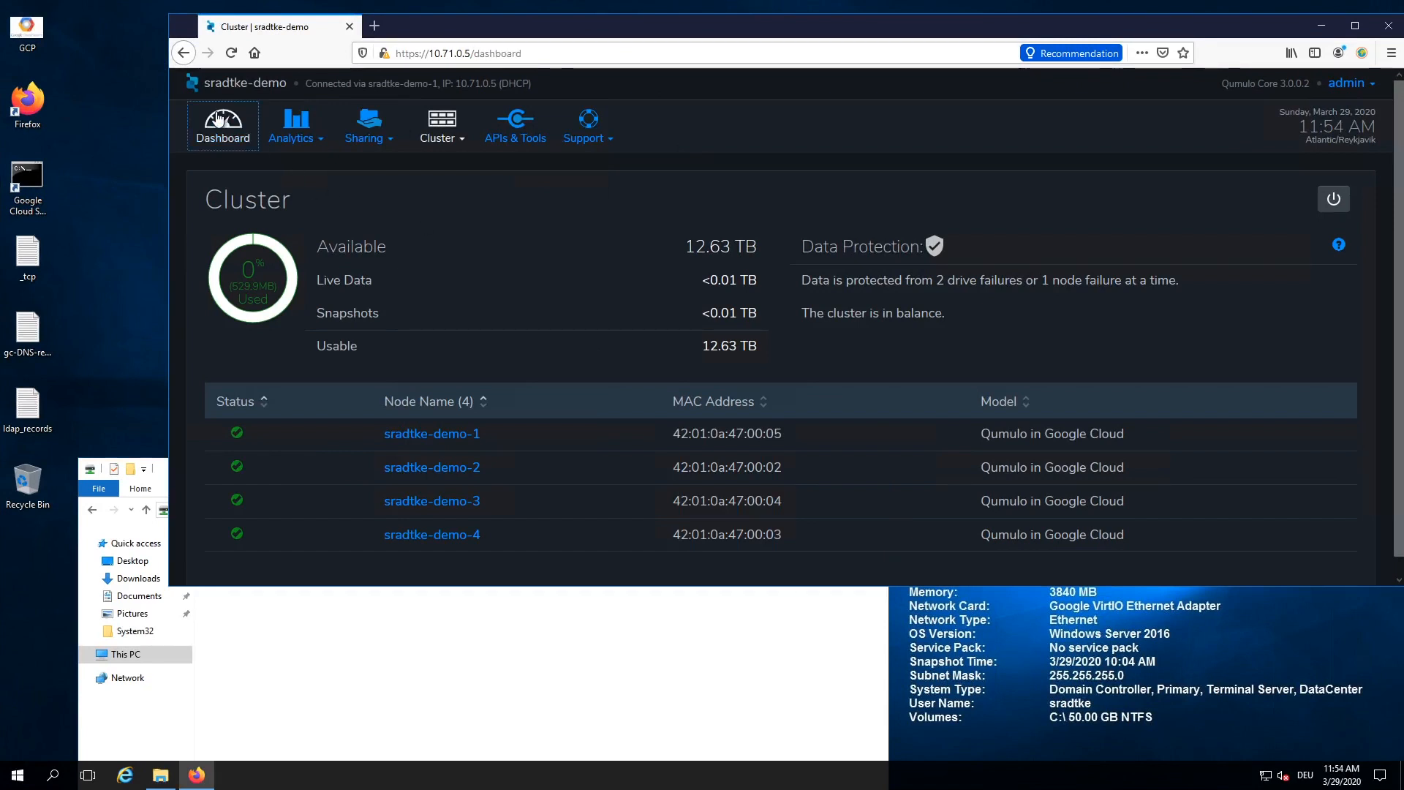
Step: Review the path, description and options of the Google Cloud cluster's data SMB share, and leave the editor without saving
{"action": "left_click", "coordinate": [364, 129]}
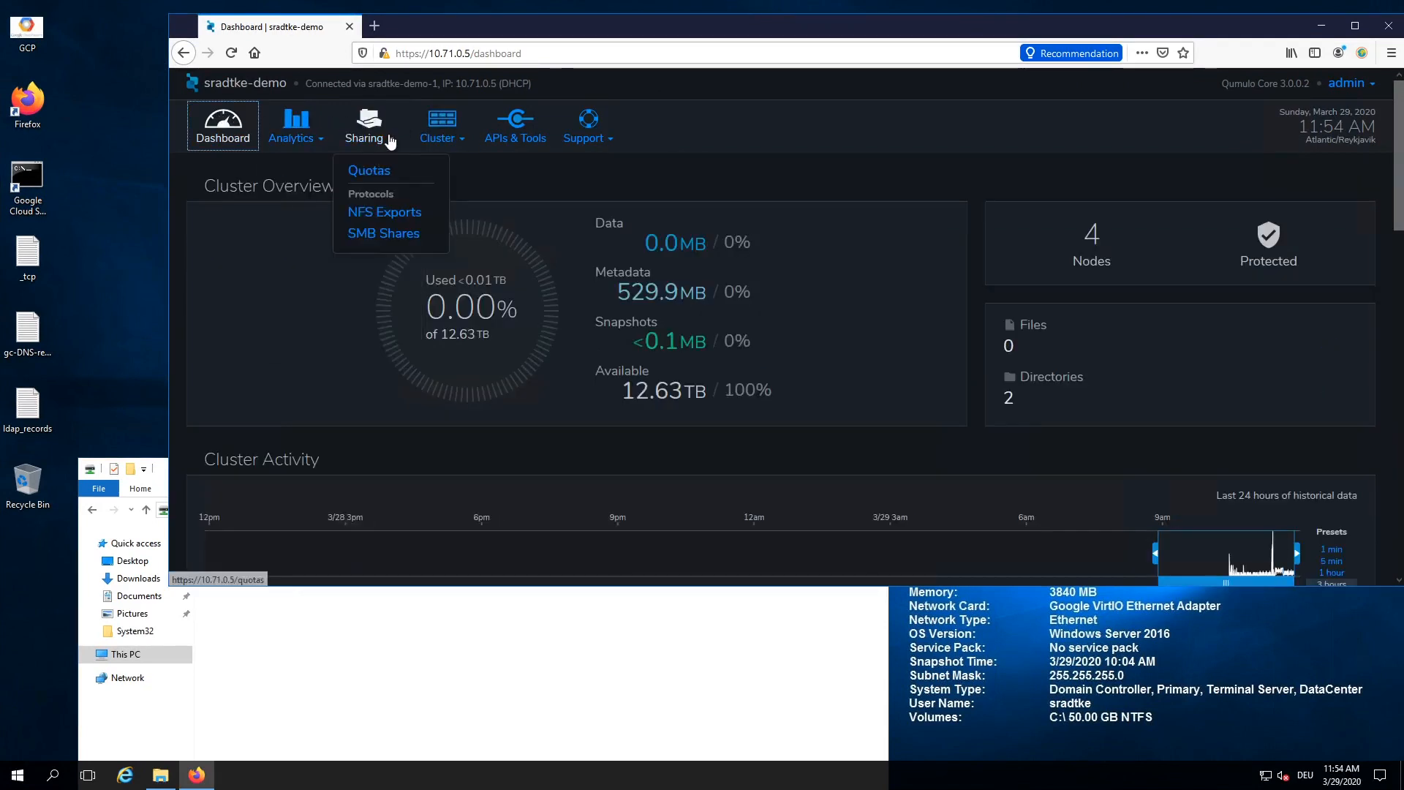
{"action": "left_click", "coordinate": [386, 235]}
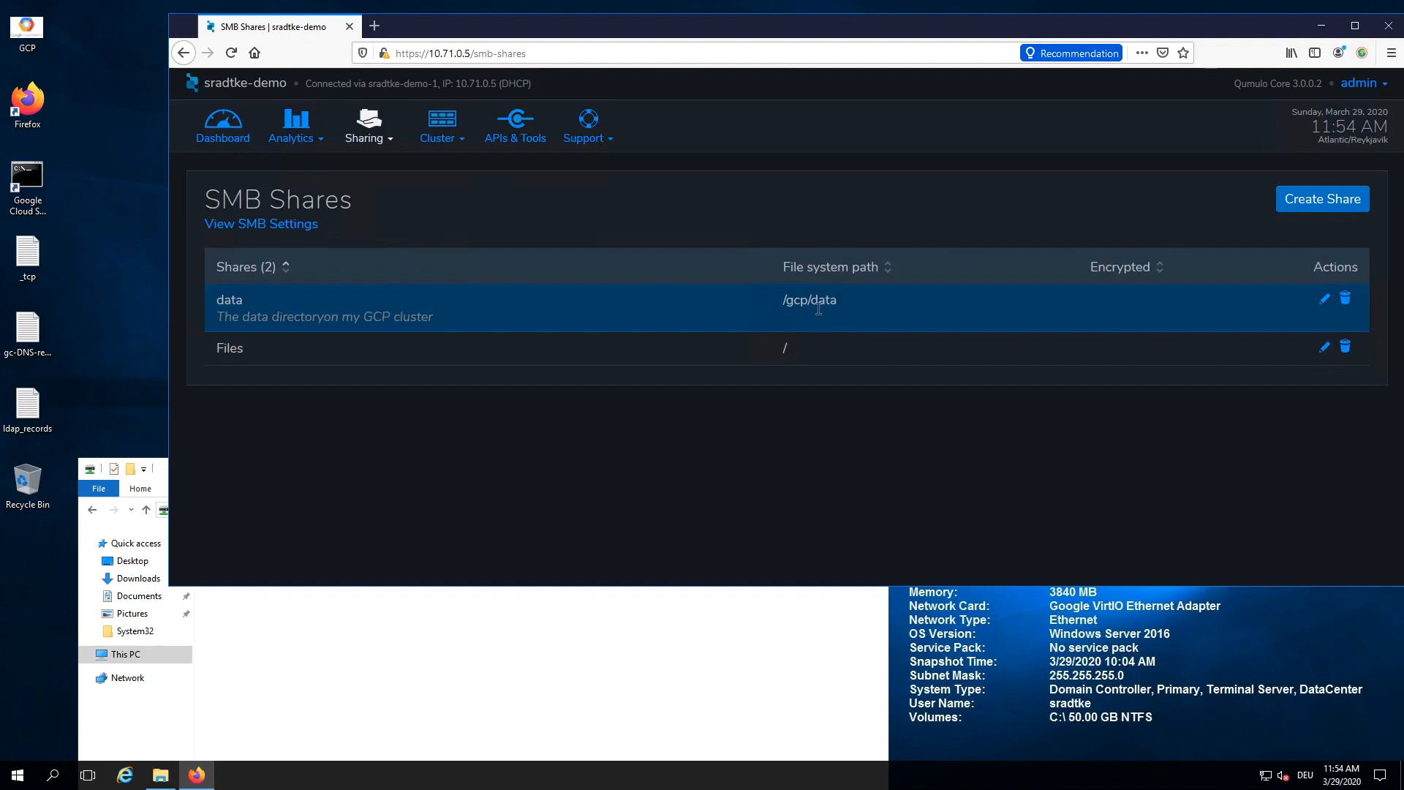
{"action": "left_click", "coordinate": [1325, 301]}
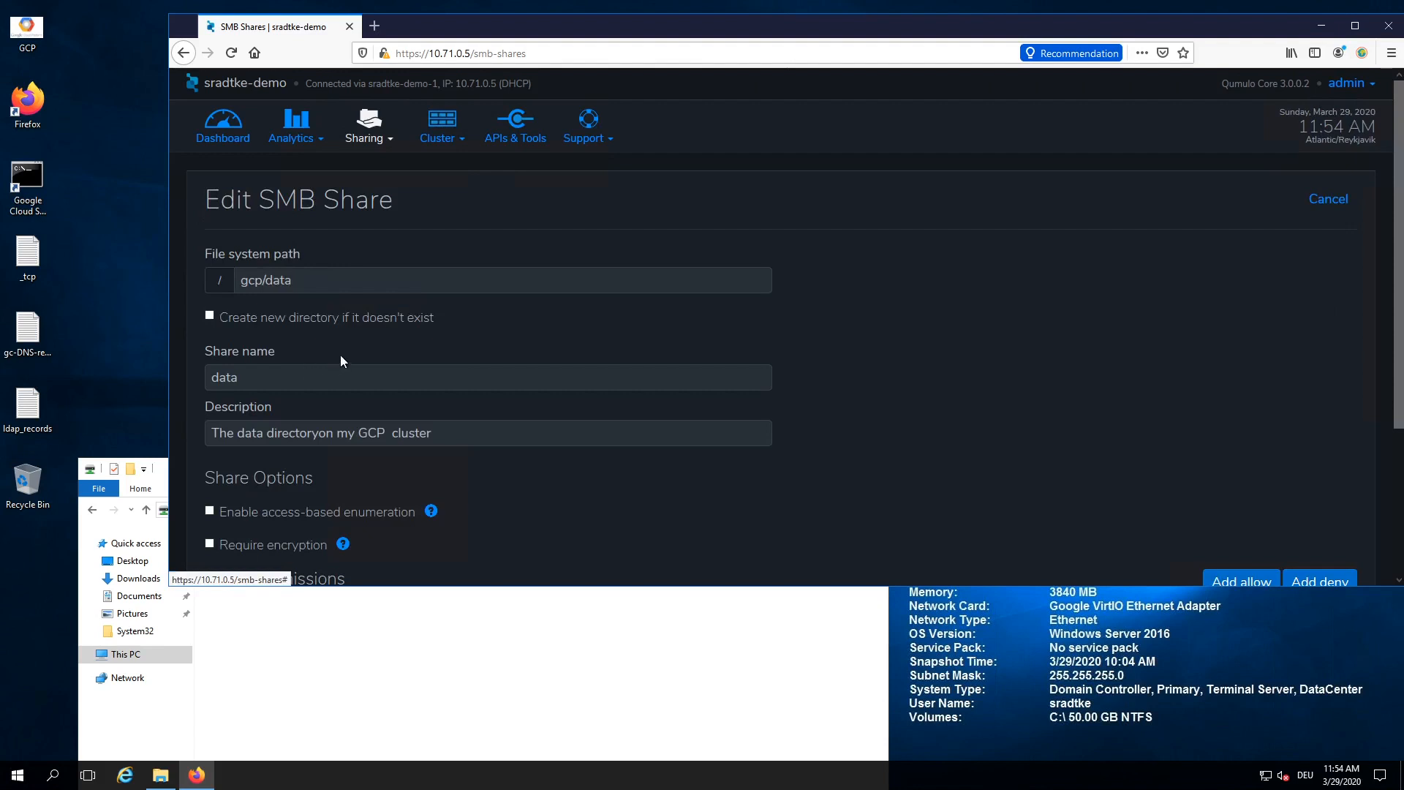
{"action": "scroll", "coordinate": [340, 359], "scroll_direction": "down", "scroll_amount": 1}
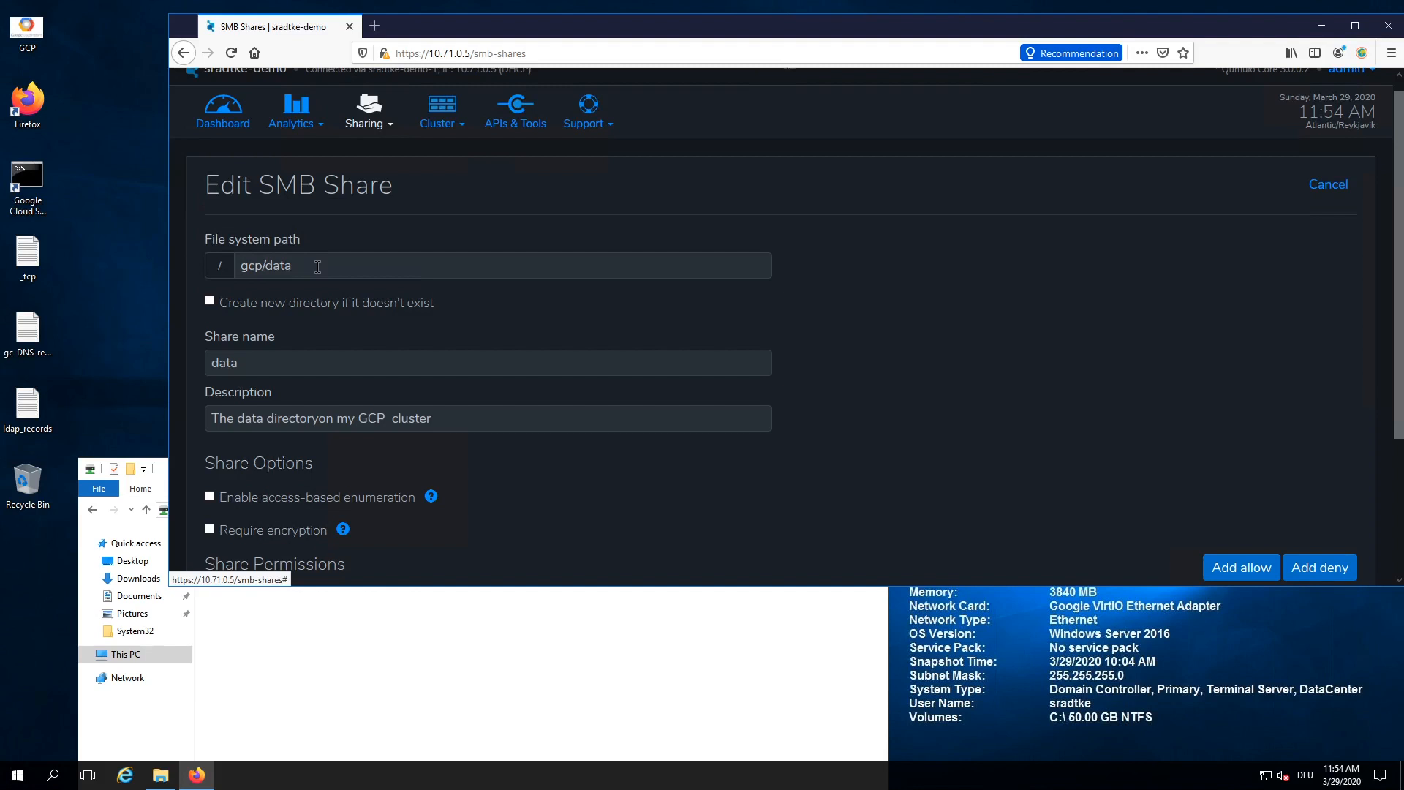
{"action": "scroll", "coordinate": [317, 266], "scroll_direction": "down", "scroll_amount": 2}
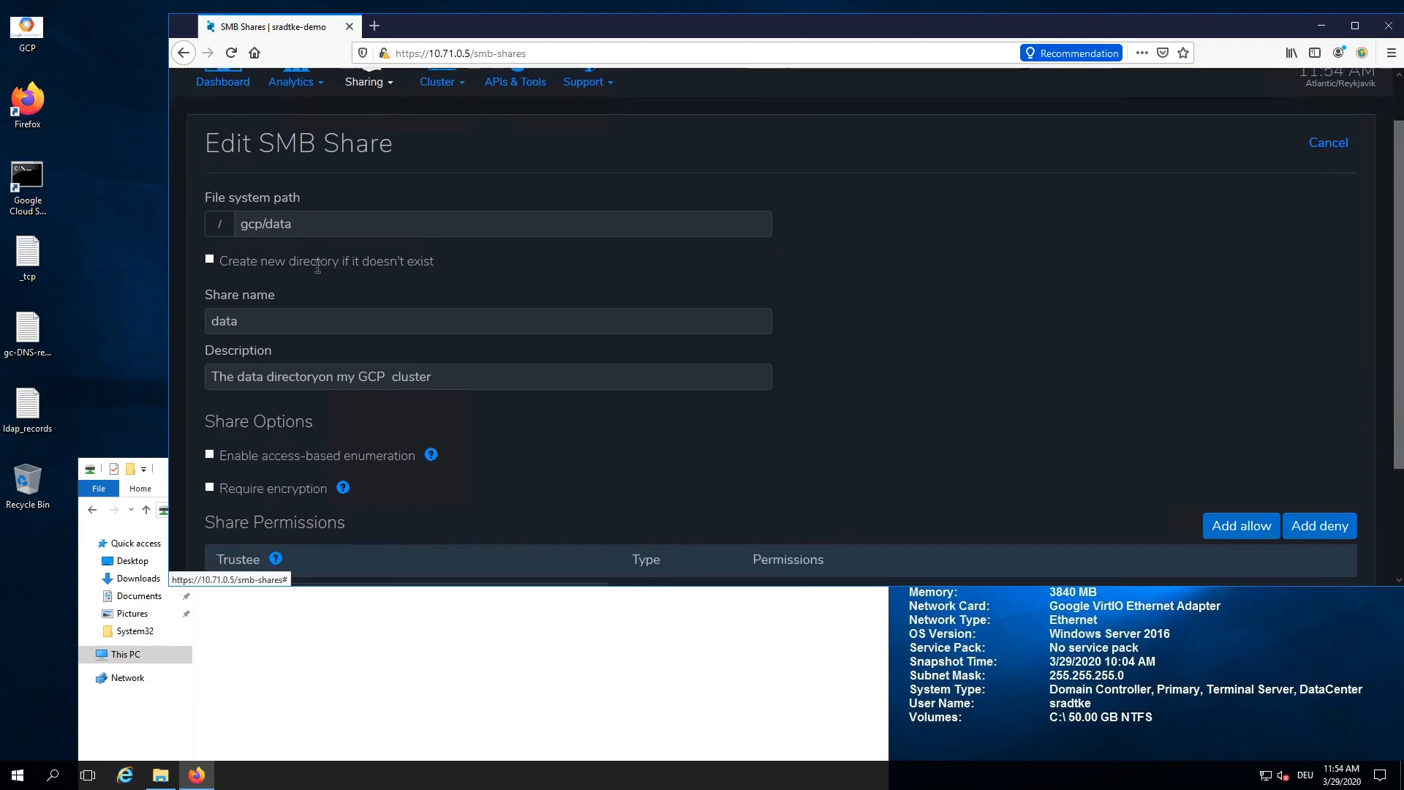
{"action": "scroll", "coordinate": [319, 269], "scroll_direction": "up", "scroll_amount": 1}
{"action": "scroll", "coordinate": [319, 275], "scroll_direction": "up", "scroll_amount": 1}
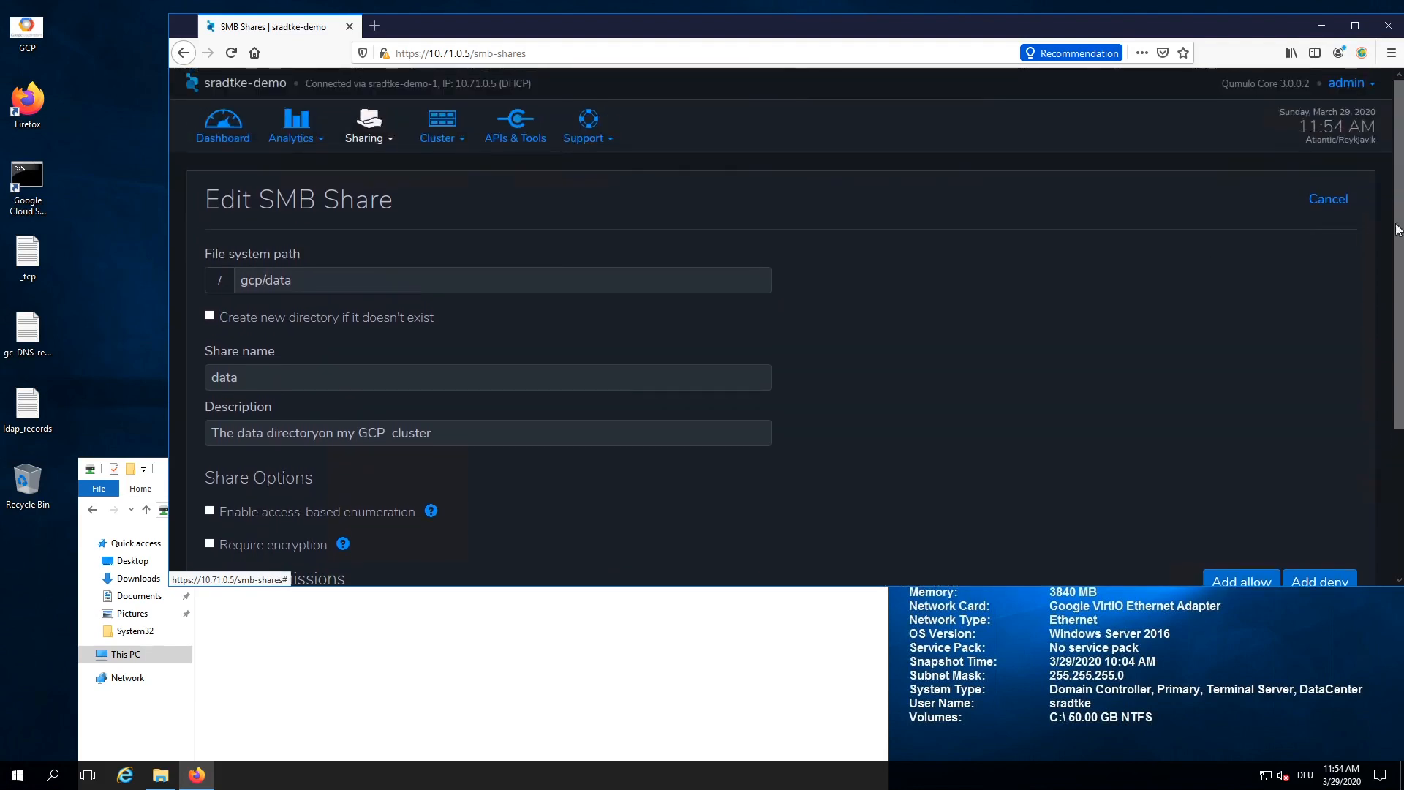
{"action": "left_click", "coordinate": [1329, 198]}
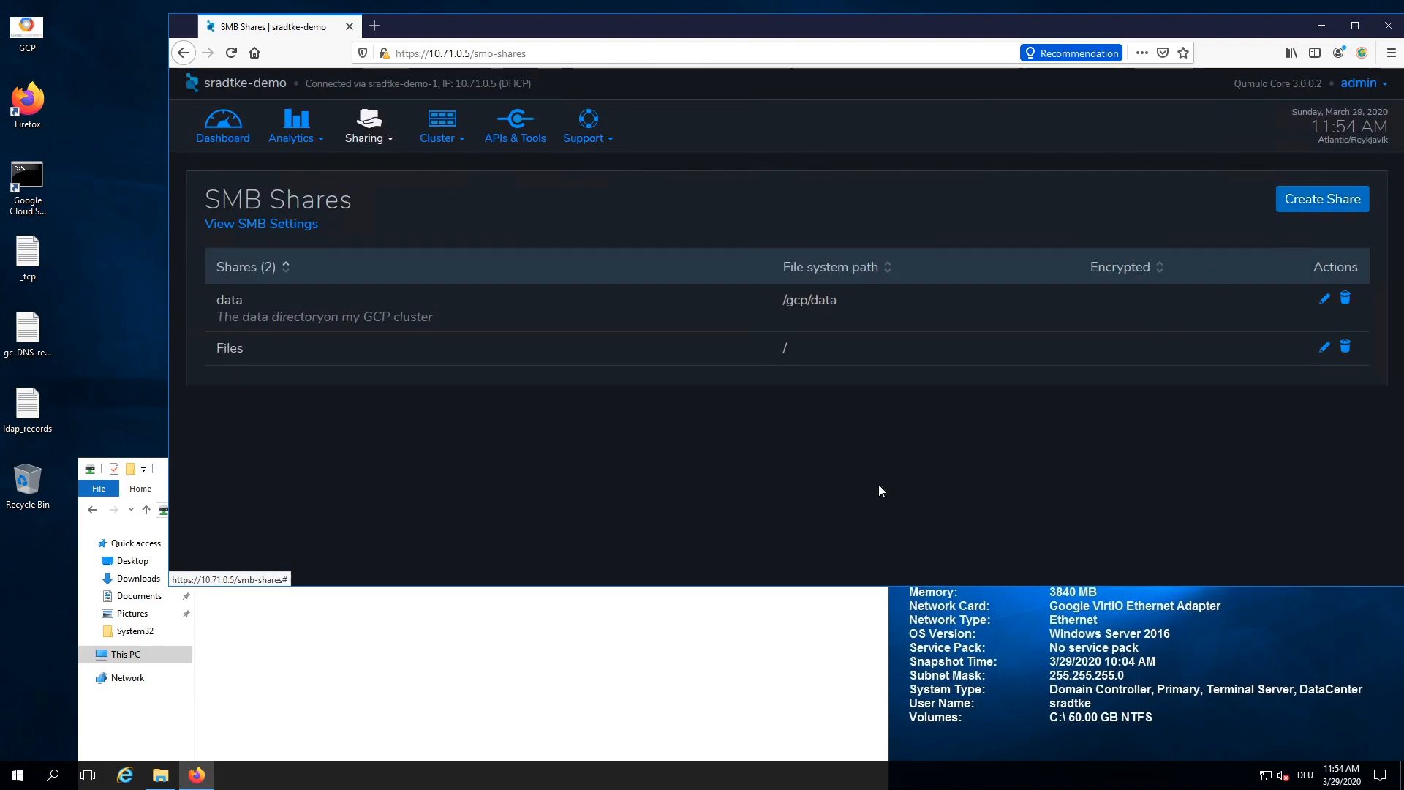
Step: Bring the mapped data (Q:) share window over the browser on the Google Cloud server, and return to the AWS remote desktop session
{"action": "left_click", "coordinate": [630, 614]}
{"action": "left_click_drag", "start_coordinate": [663, 472], "coordinate": [1091, 162]}
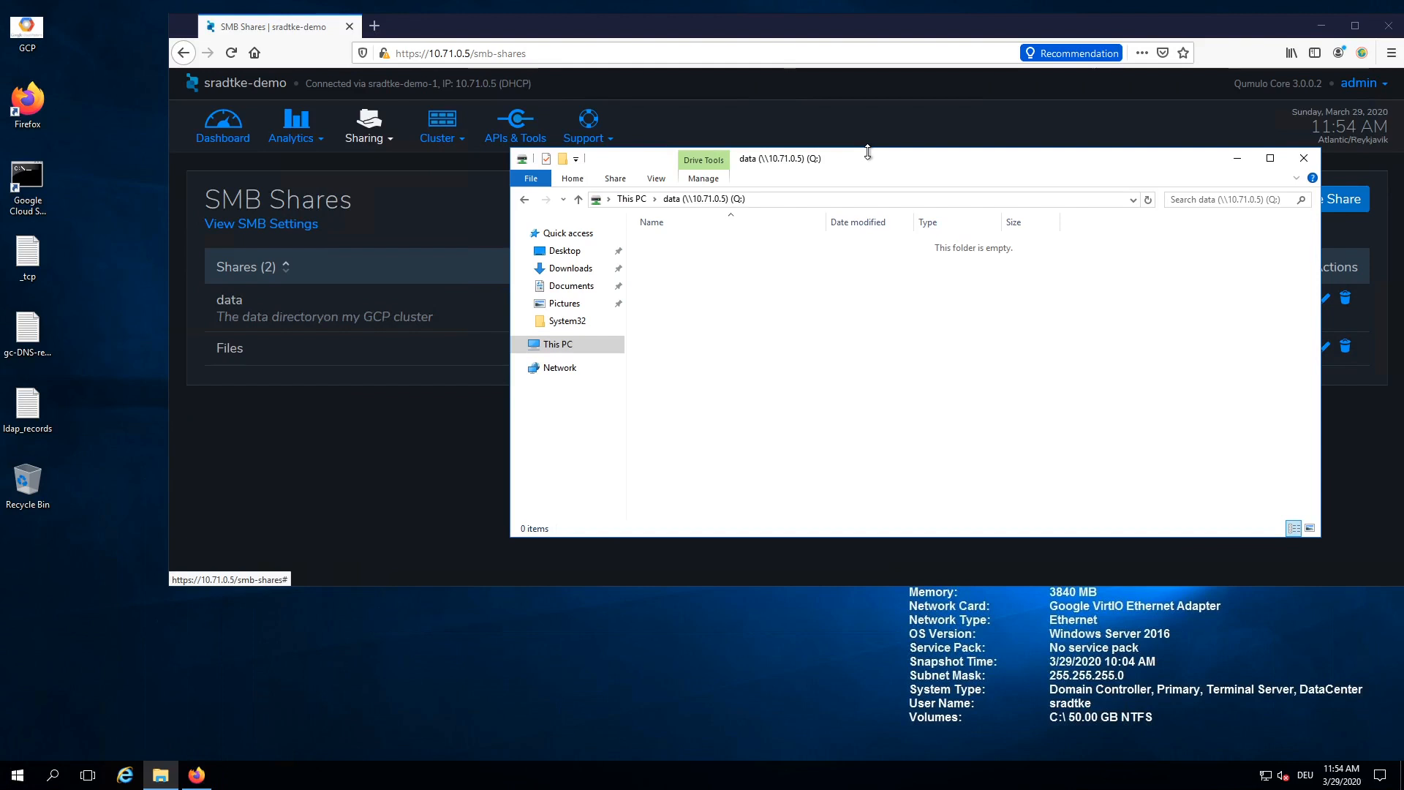
{"action": "key", "text": "ctrl+Up"}
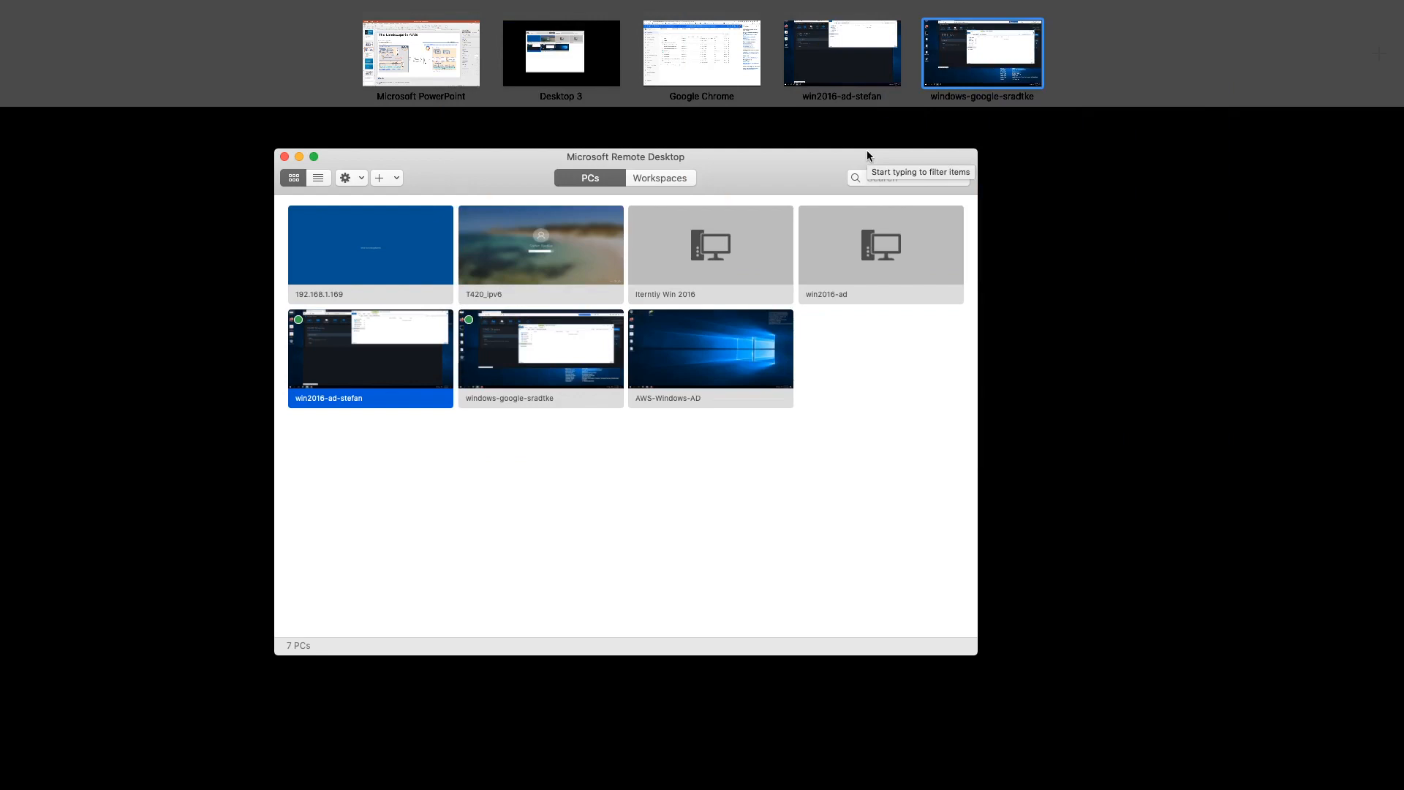
{"action": "left_click", "coordinate": [838, 68]}
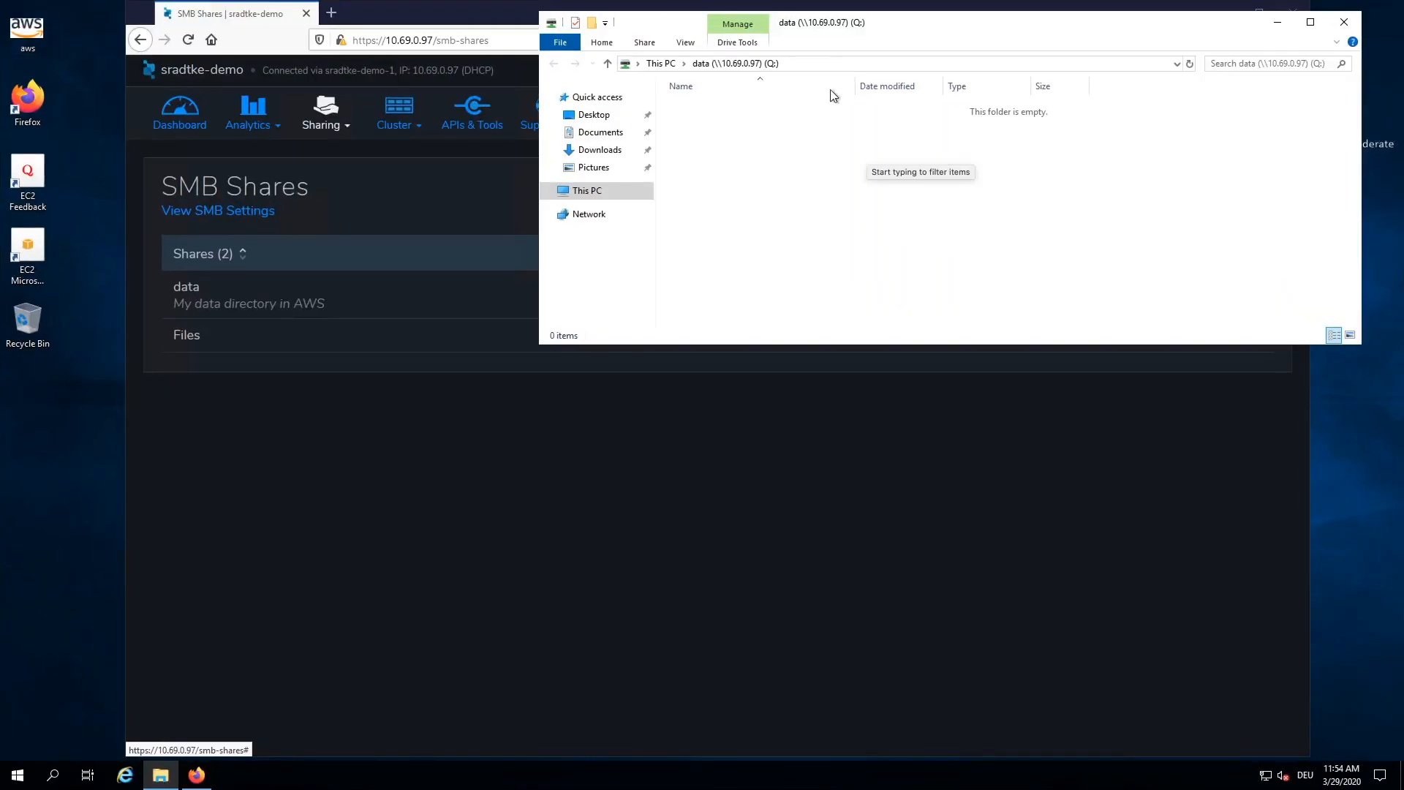
Step: Open the form for creating a new replication relationship on the AWS cluster
{"action": "left_click", "coordinate": [418, 126]}
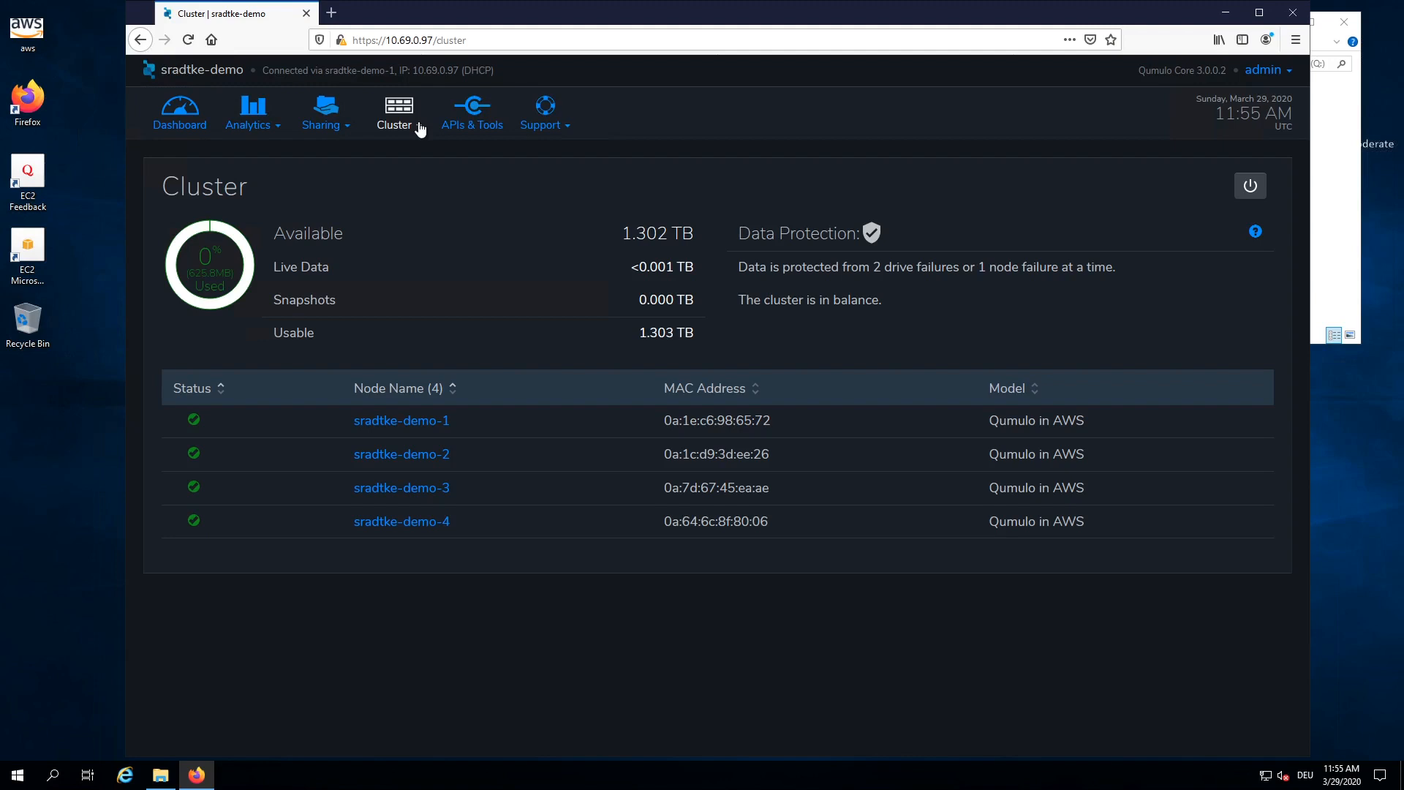
{"action": "left_click", "coordinate": [420, 129]}
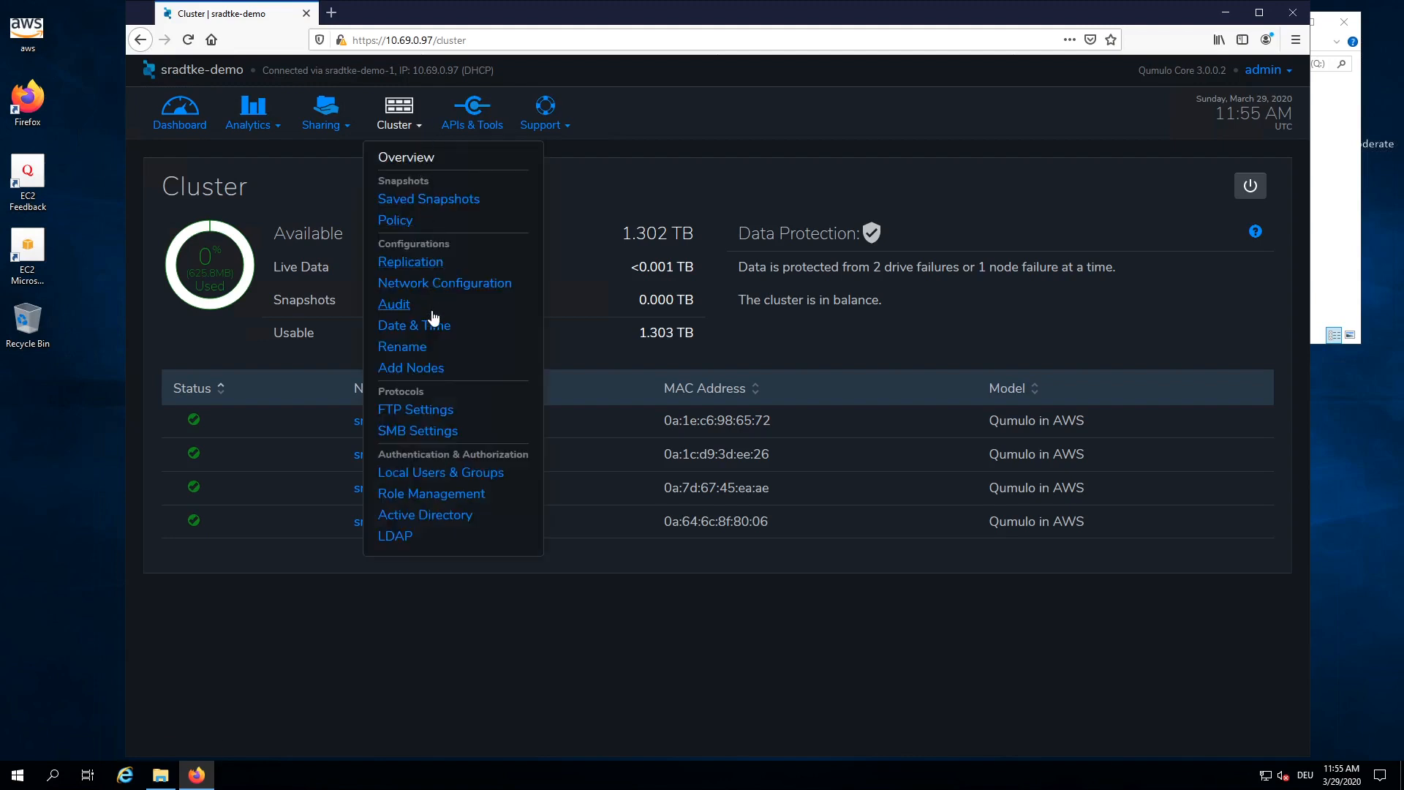
{"action": "left_click", "coordinate": [423, 260]}
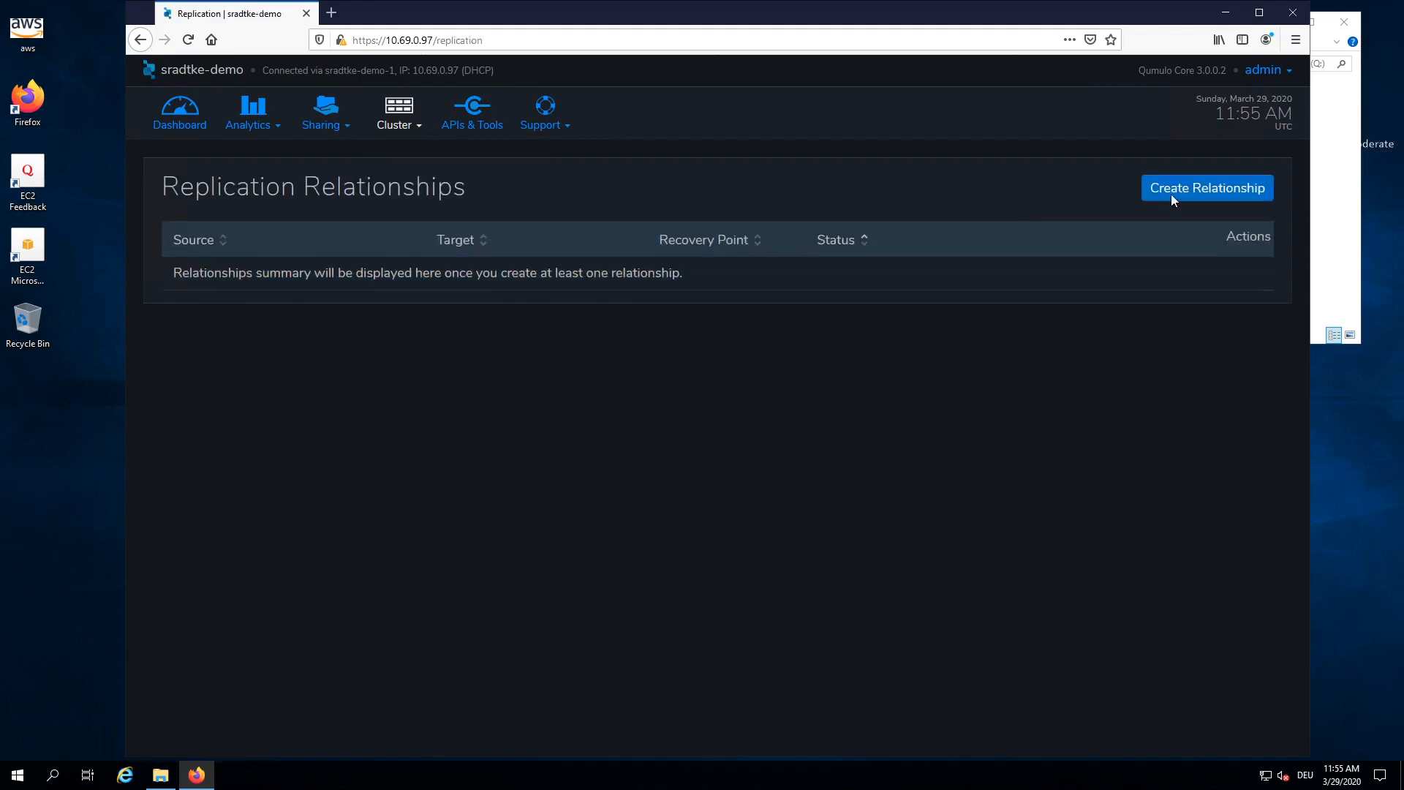
{"action": "left_click", "coordinate": [1197, 189]}
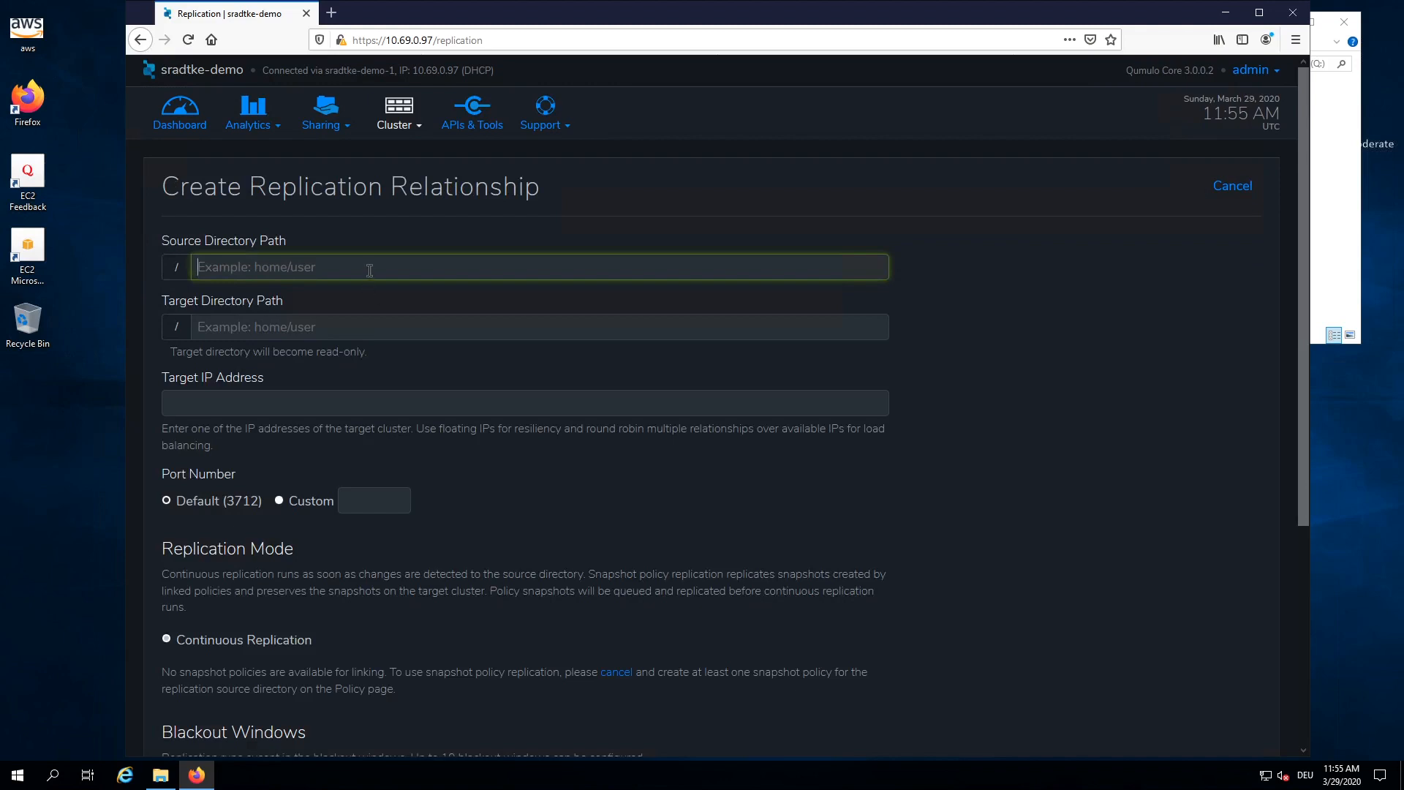
Step: Set the source directory path to aws/data and the target directory path to gcp/data
{"action": "type", "text": "7"}
{"action": "key", "text": "BackSpace"}
{"action": "type", "text": "aws"}
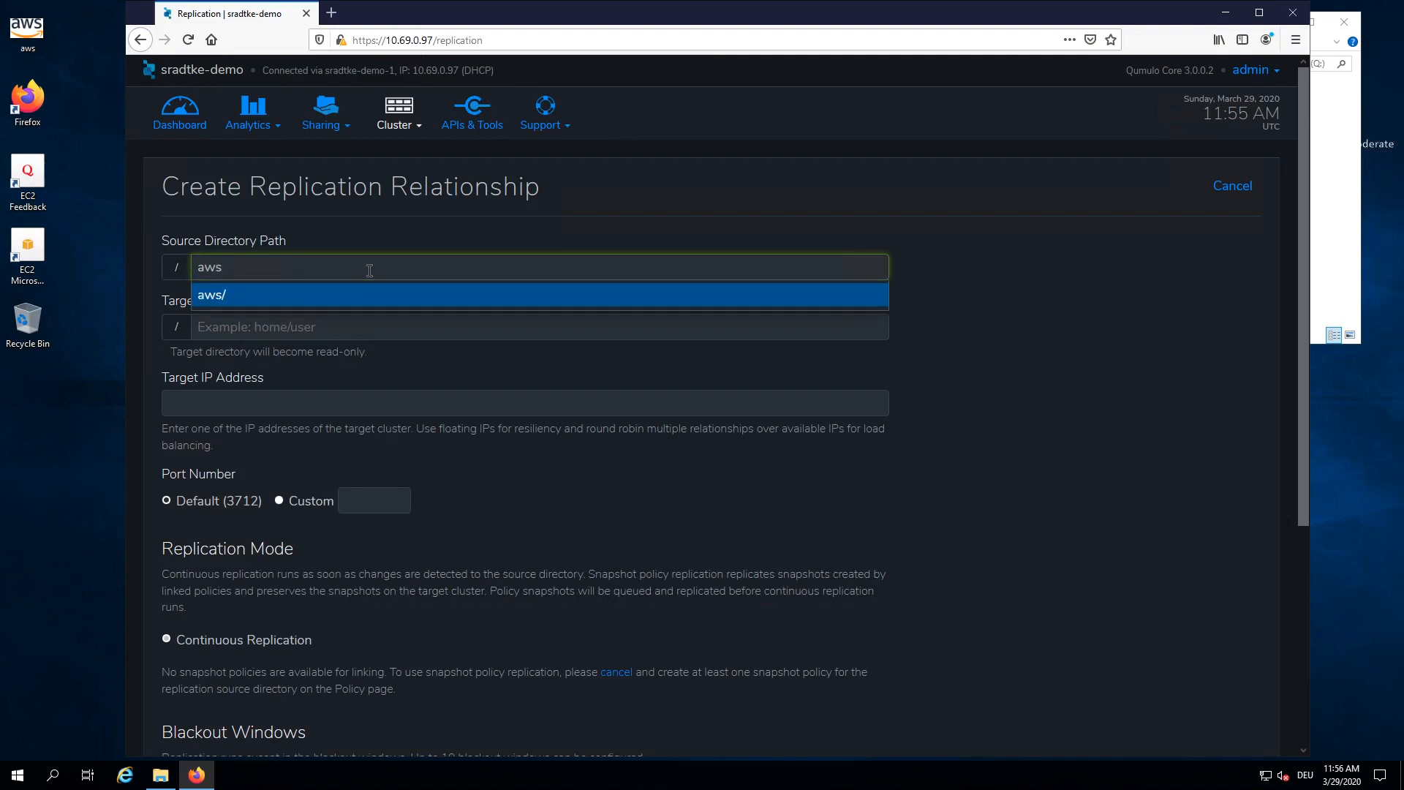
{"action": "type", "text": "/data"}
{"action": "key", "text": "Escape"}
{"action": "key", "text": "Tab"}
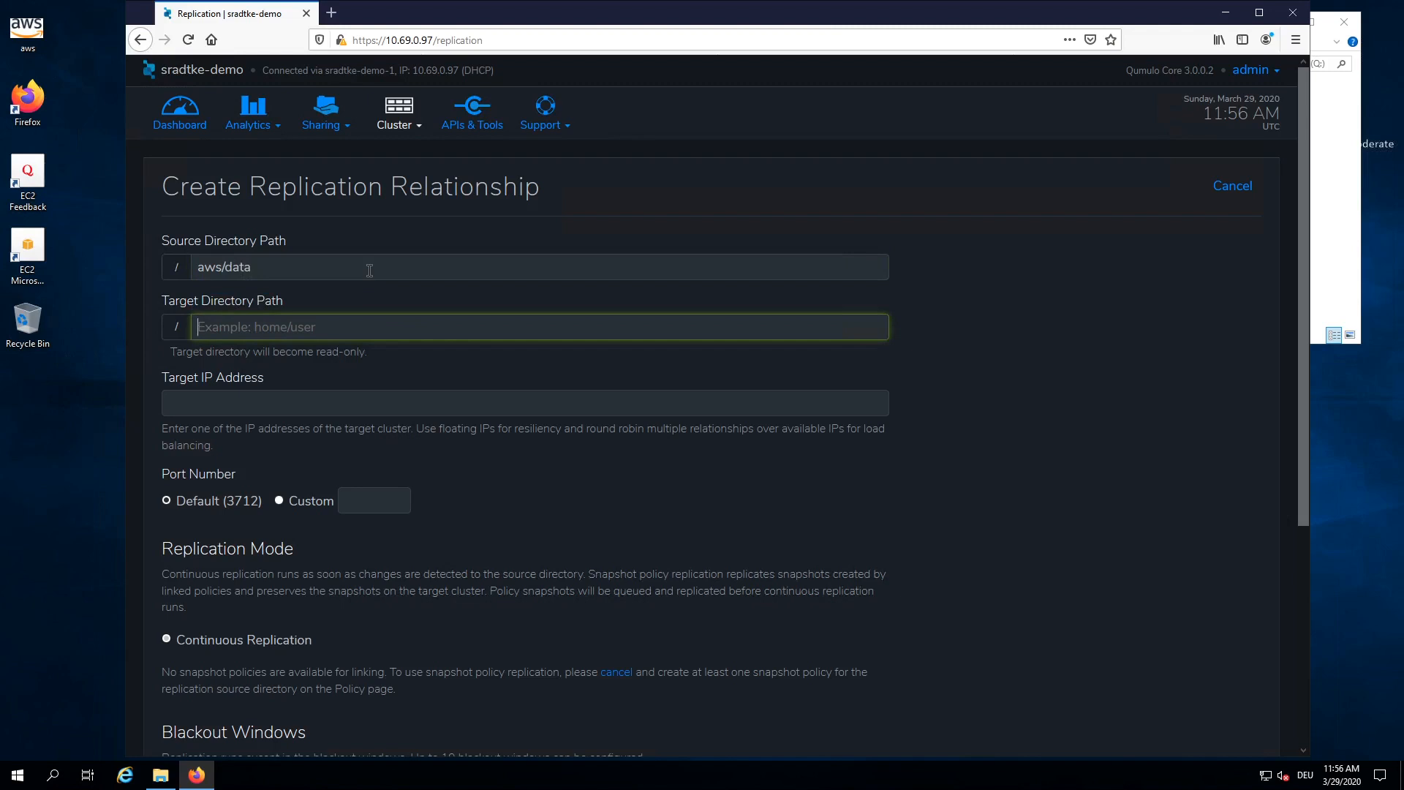
{"action": "type", "text": "gcp/data"}
{"action": "key", "text": "Tab"}
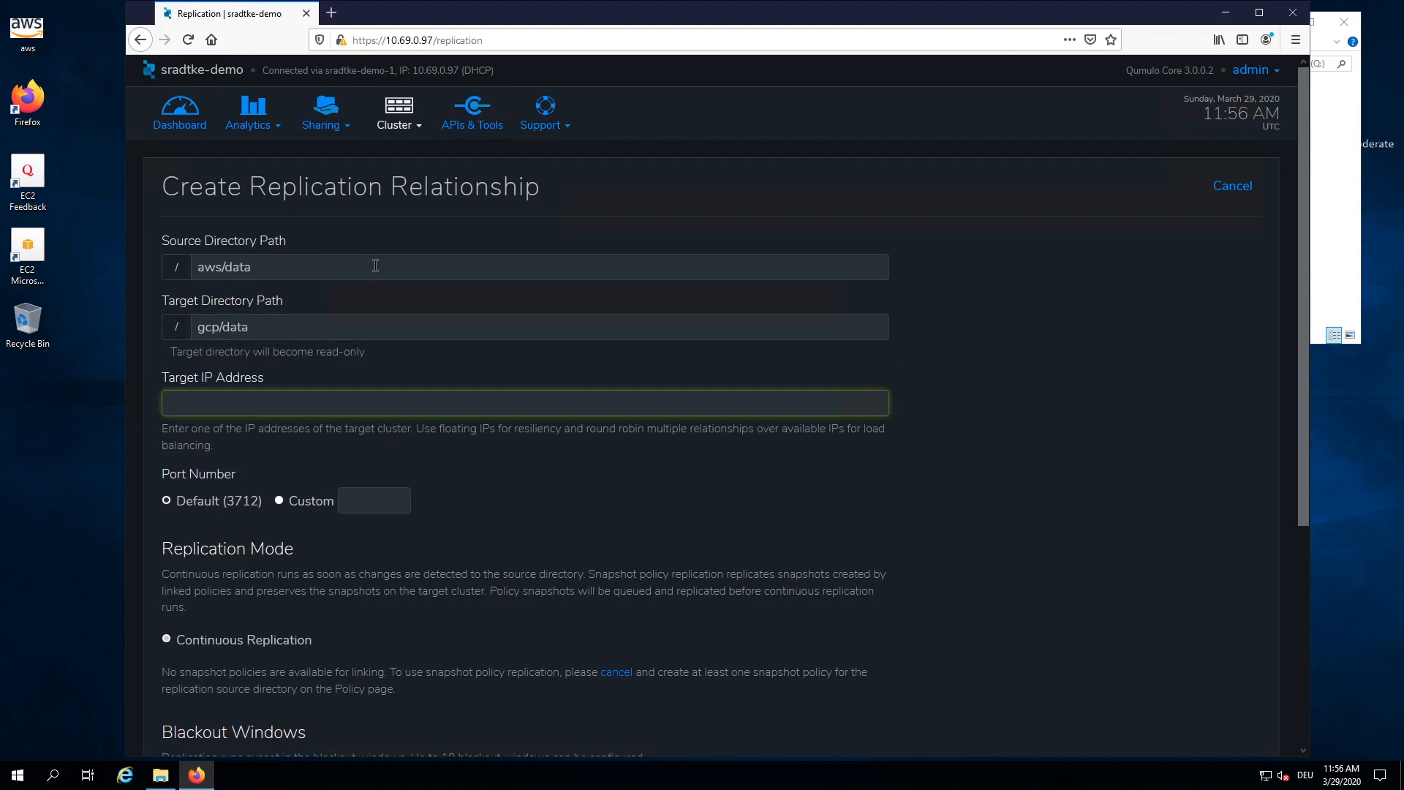
Step: Copy the Google Cloud cluster's public IP from the PowerPoint landscape slide and enter 35.206.131.230 as the target IP address on the AWS cluster
{"action": "key", "text": "ctrl+Up"}
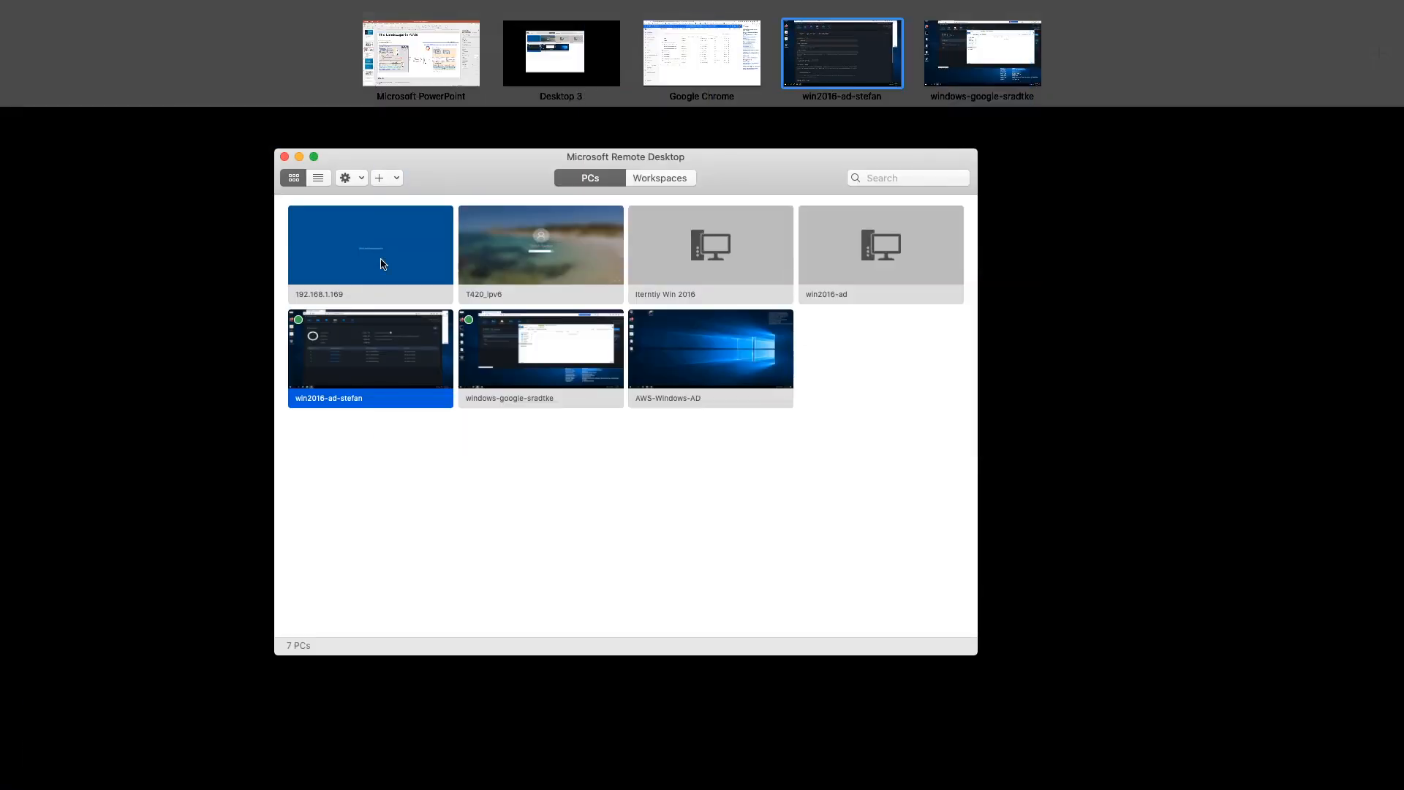
{"action": "mouse_move", "coordinate": [714, 42]}
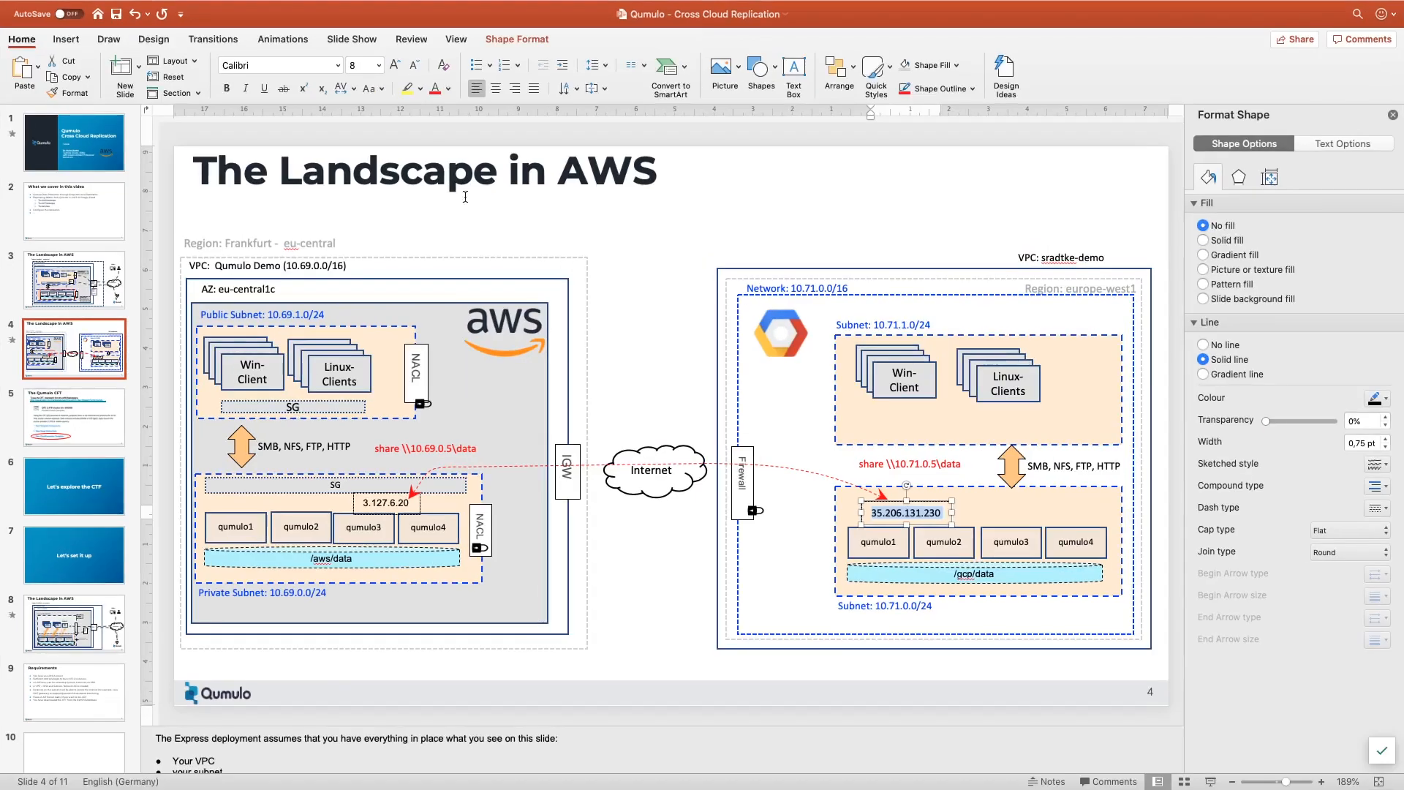
{"action": "left_click", "coordinate": [900, 511]}
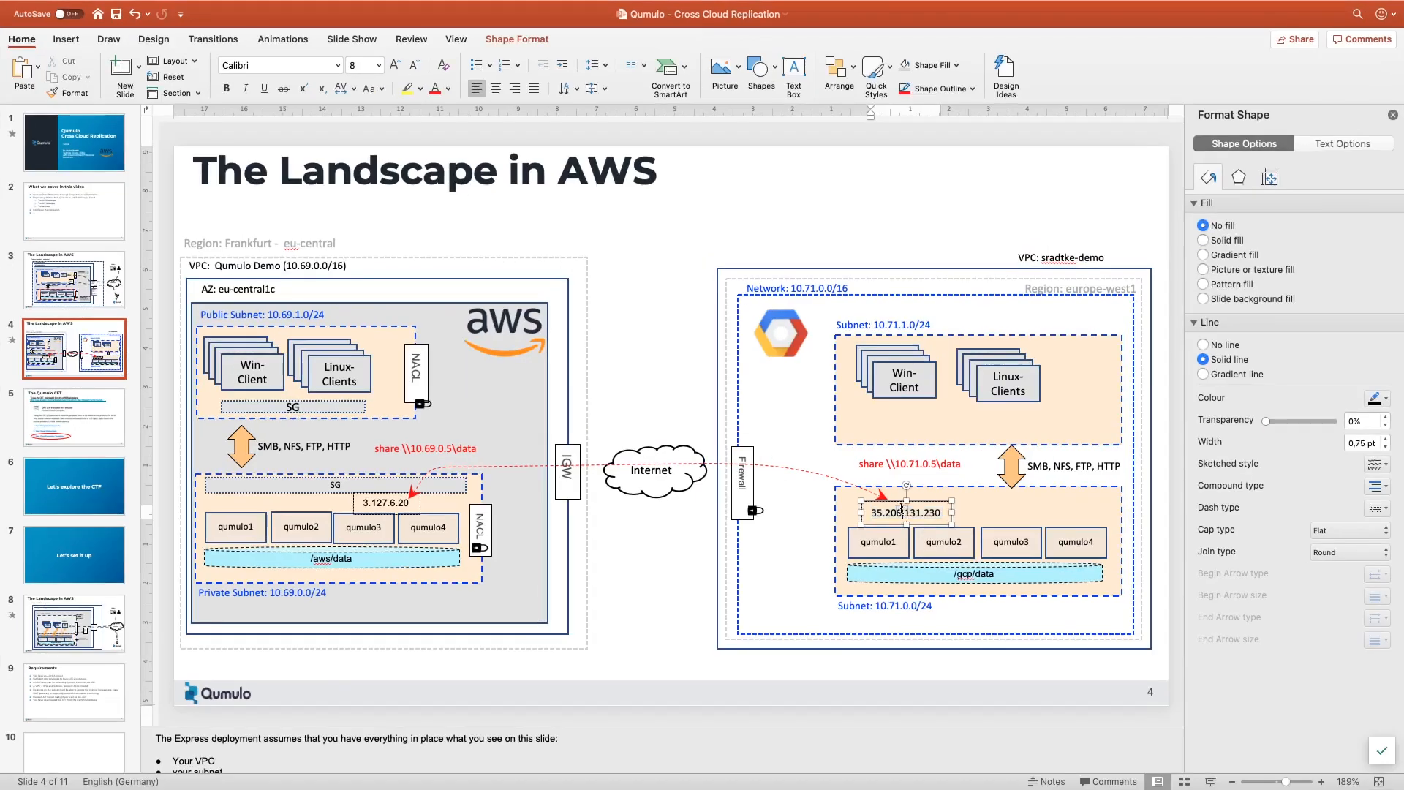
{"action": "double_click", "coordinate": [900, 509]}
{"action": "key", "text": "ctrl+c"}
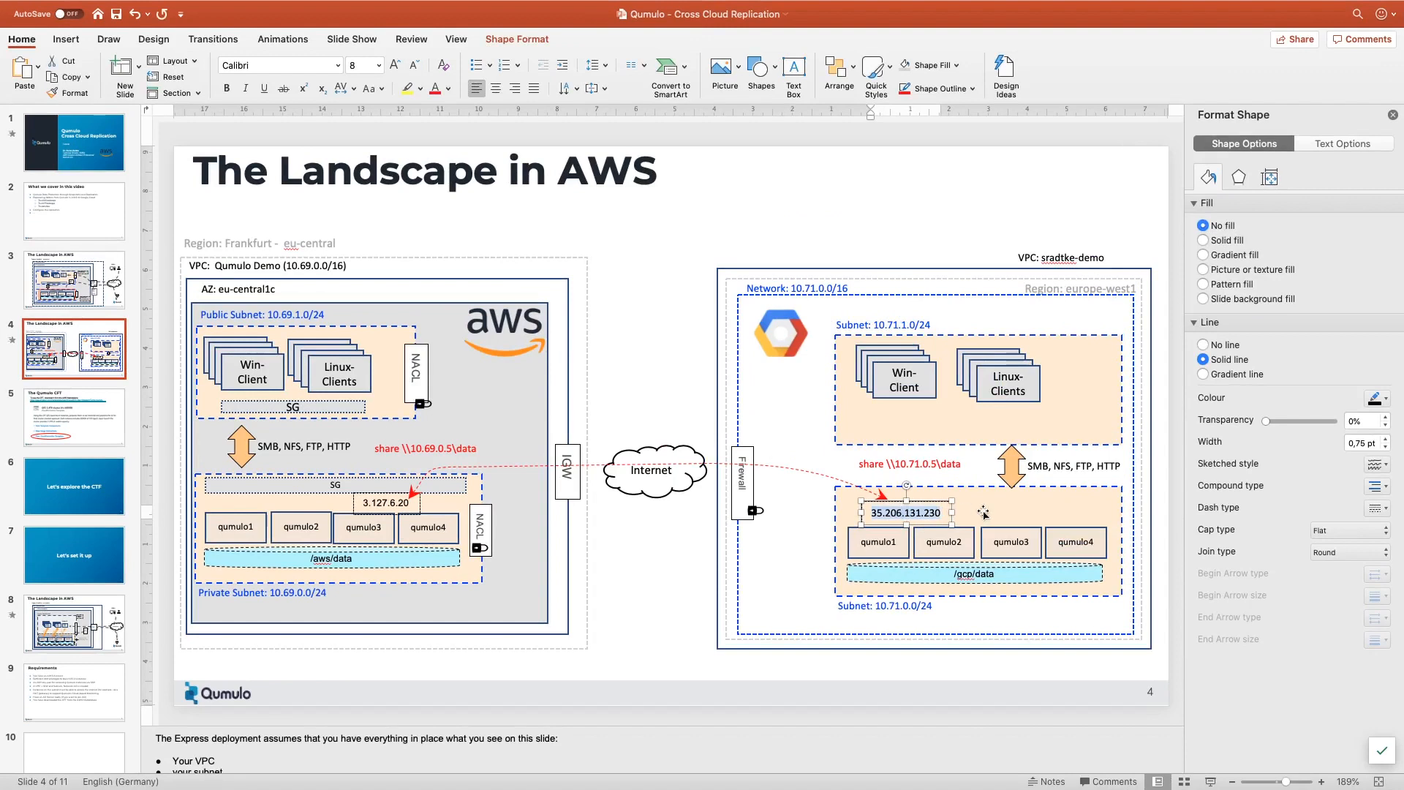
{"action": "key", "text": "ctrl+Up"}
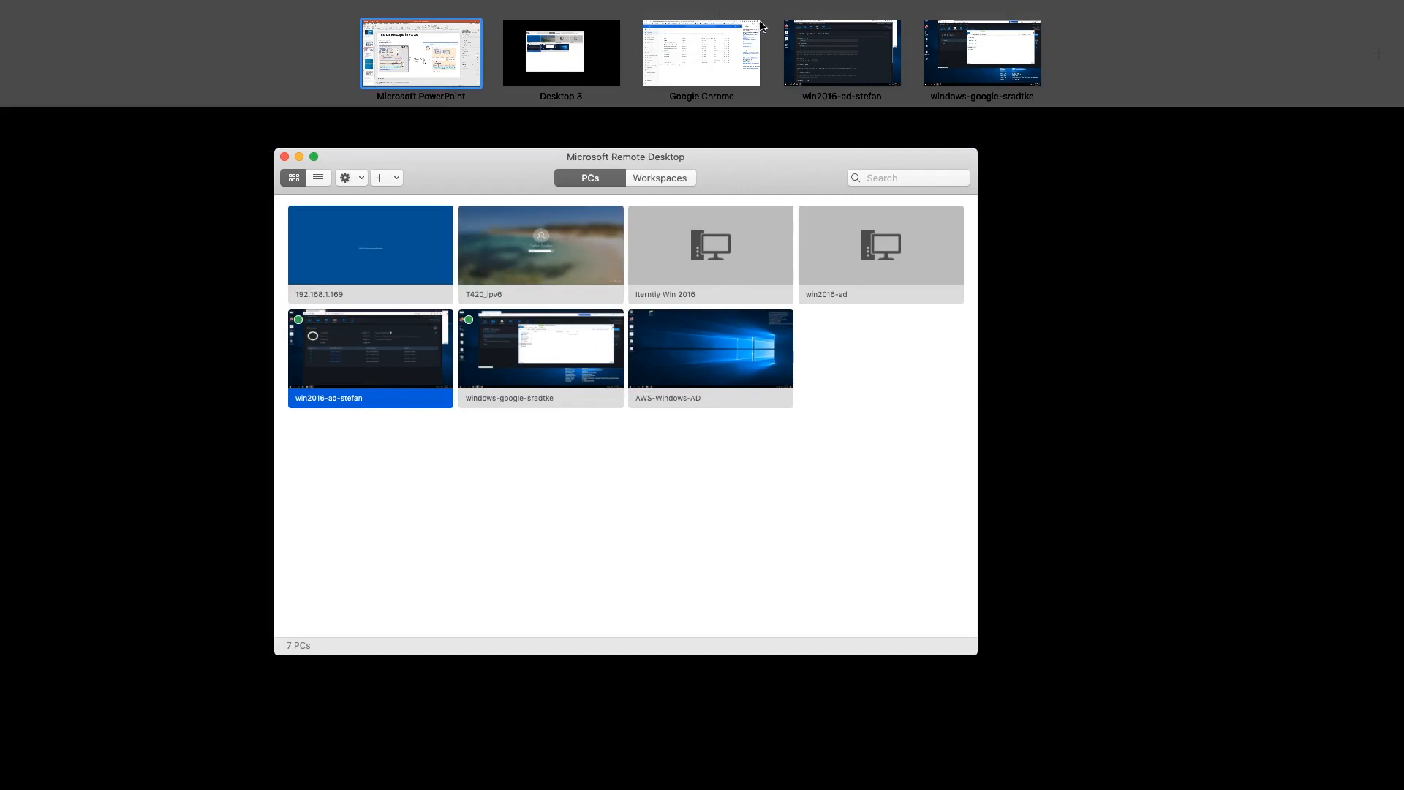
{"action": "left_click", "coordinate": [837, 51]}
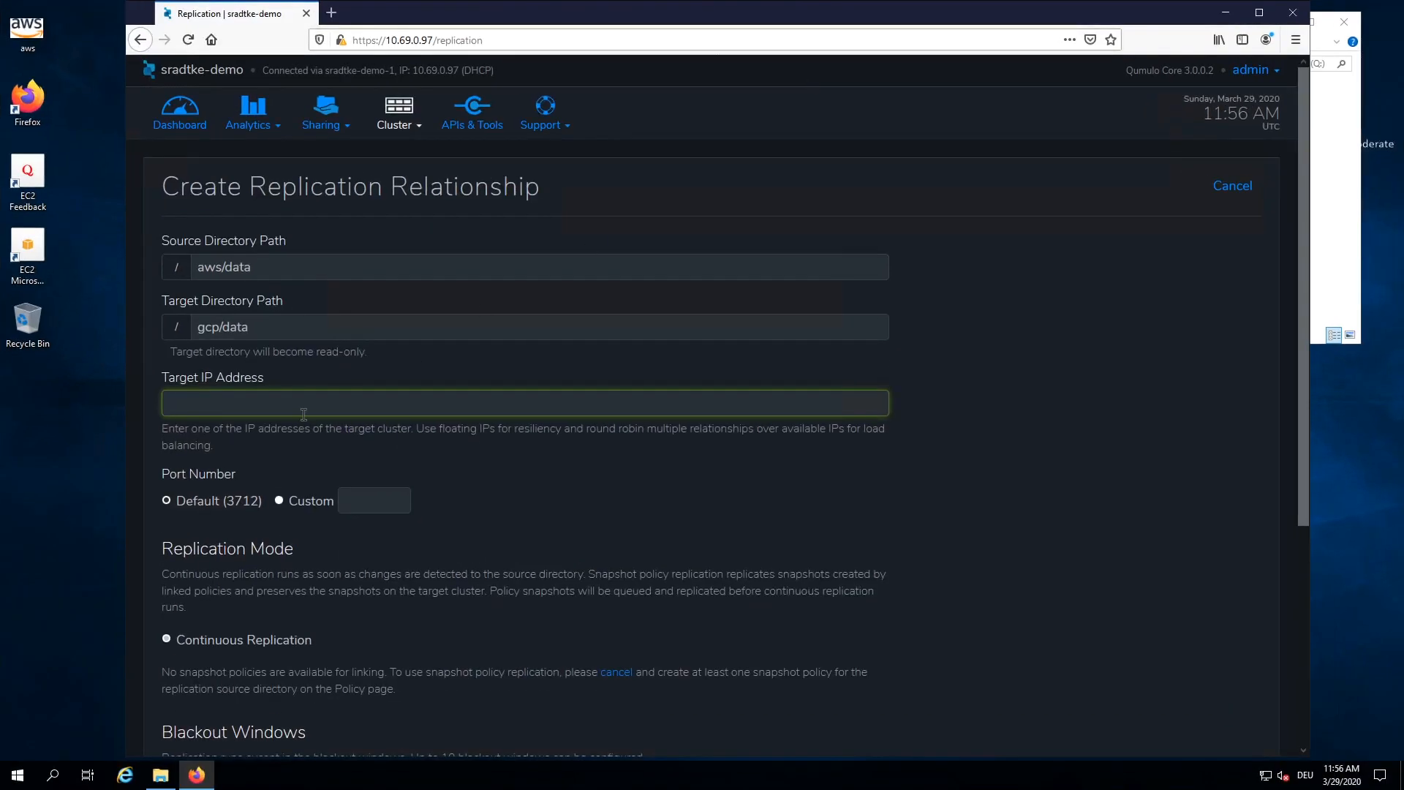
{"action": "key", "text": "ctrl+v"}
Step: Review the remaining replication options and save the relationship with the default port, continuous replication and replication enabled
{"action": "scroll", "coordinate": [318, 410], "scroll_direction": "down", "scroll_amount": 3}
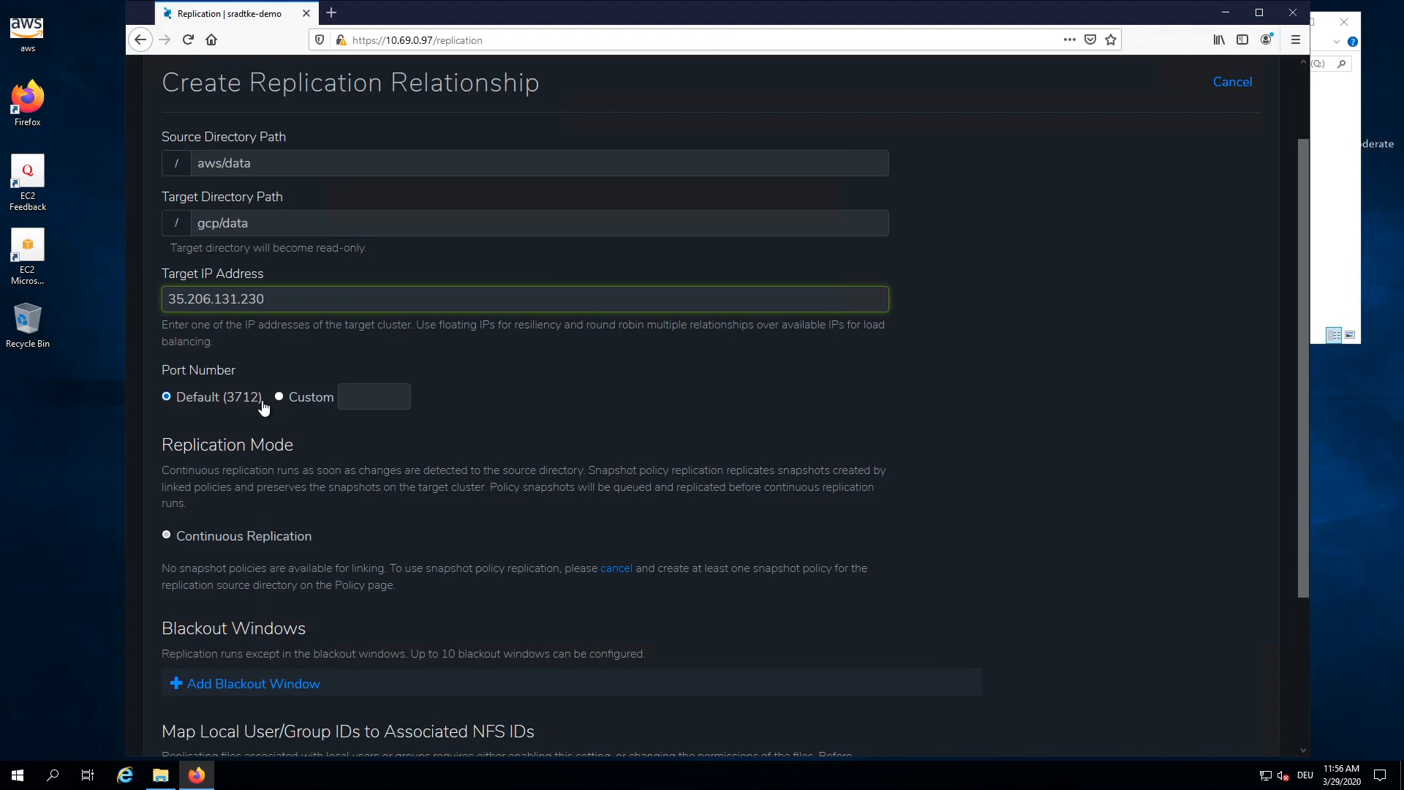
{"action": "scroll", "coordinate": [264, 407], "scroll_direction": "down", "scroll_amount": 1}
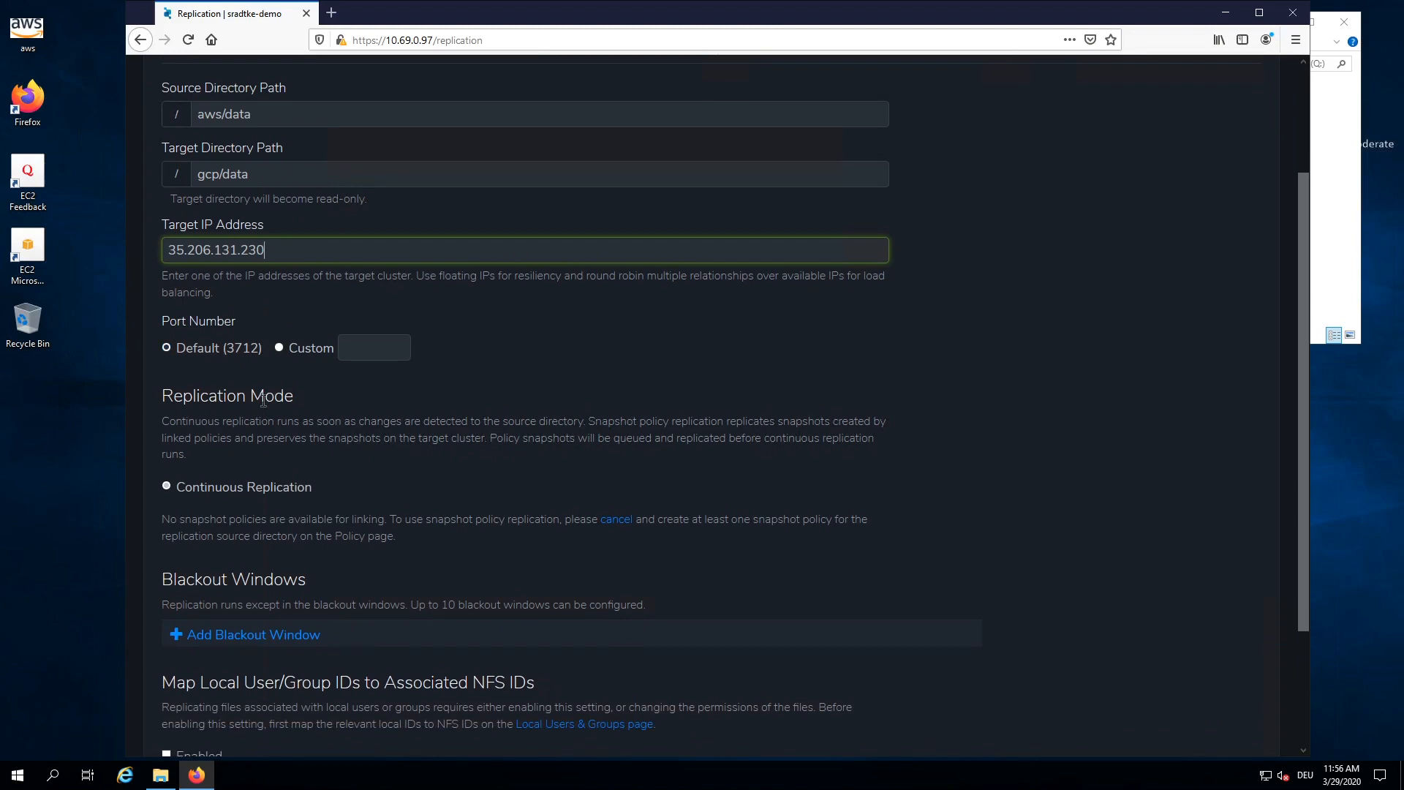
{"action": "scroll", "coordinate": [263, 400], "scroll_direction": "down", "scroll_amount": 2}
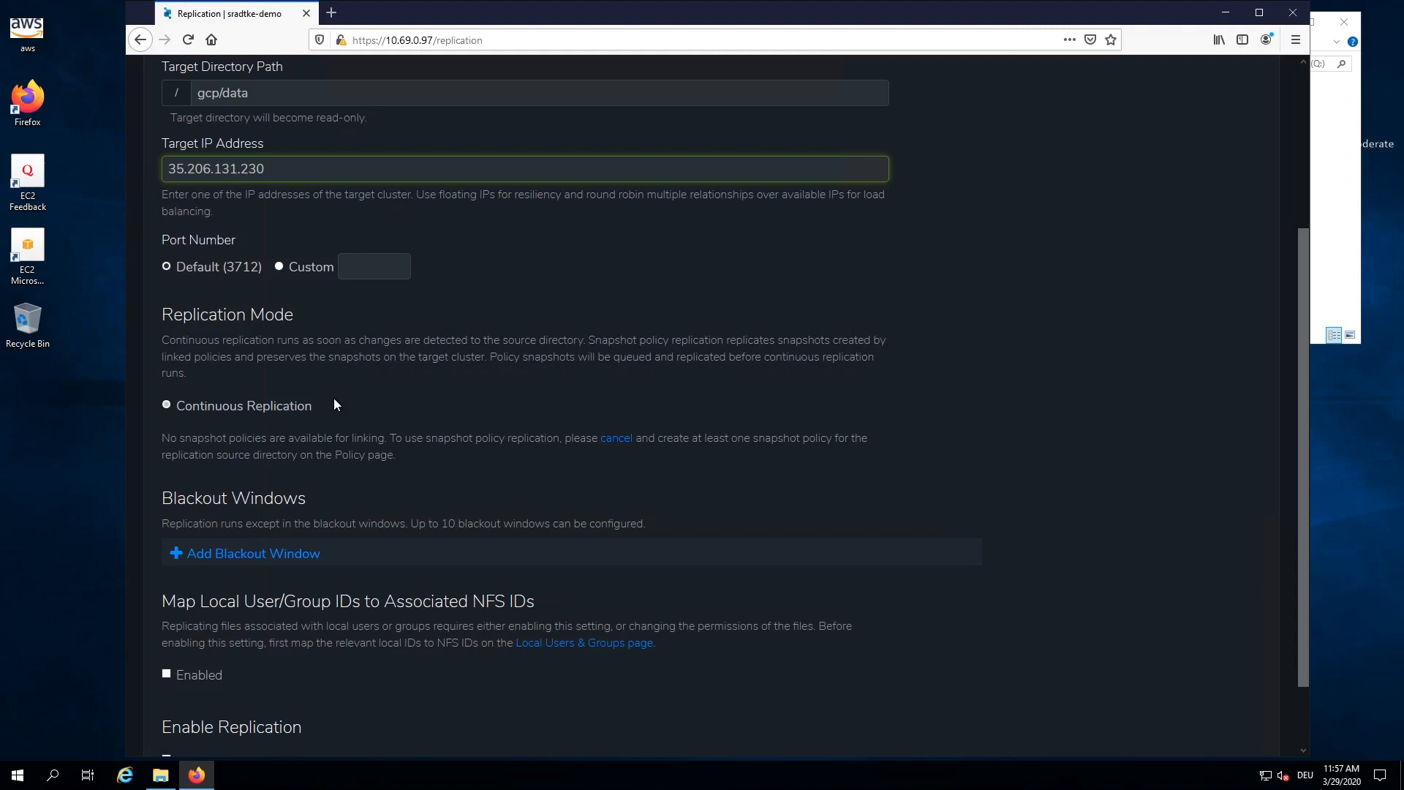
{"action": "scroll", "coordinate": [333, 403], "scroll_direction": "down", "scroll_amount": 2}
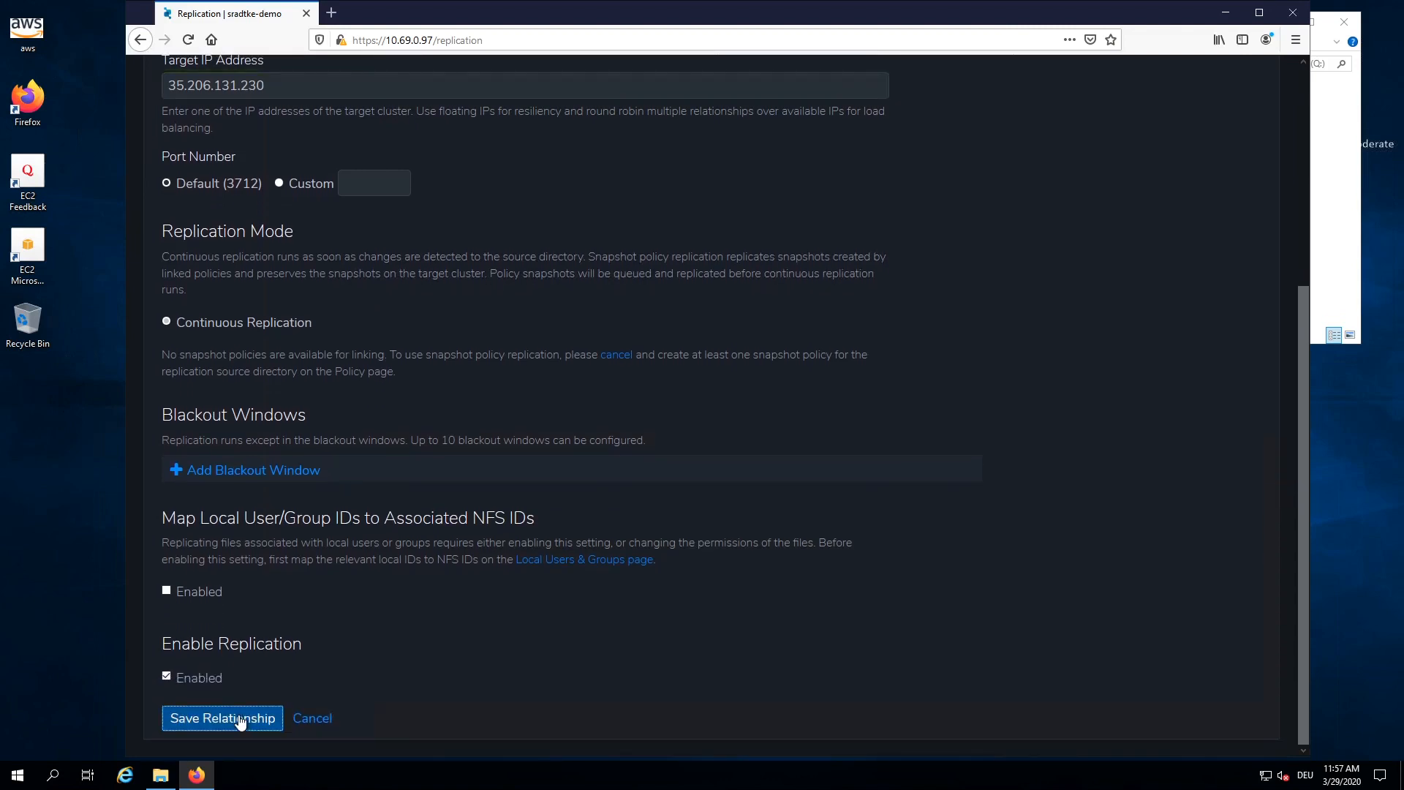
{"action": "left_click", "coordinate": [241, 720]}
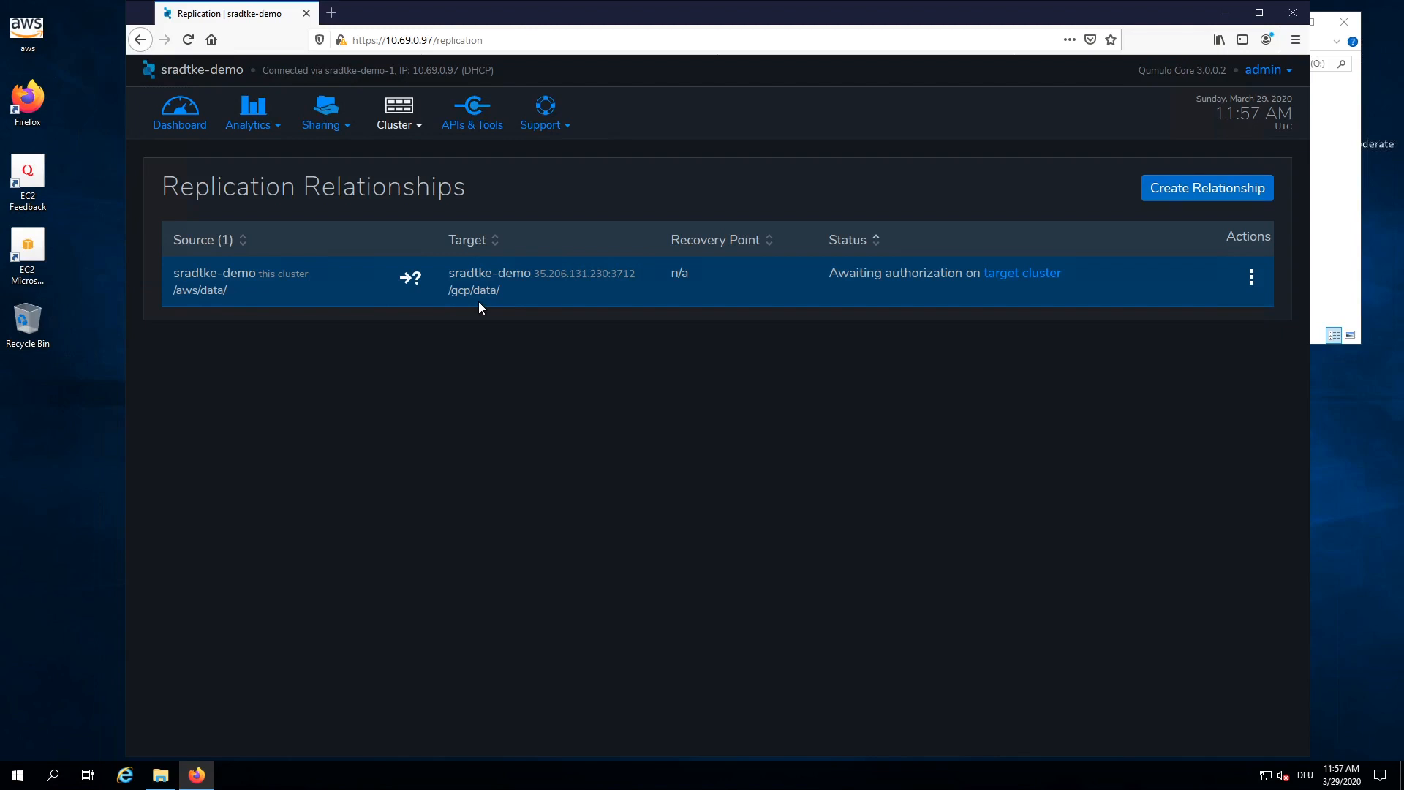
Step: Switch to the Google Cloud remote desktop session and authorize the pending replication relationship from /aws/data/ to /gcp/data/
{"action": "key", "text": "ctrl+Up"}
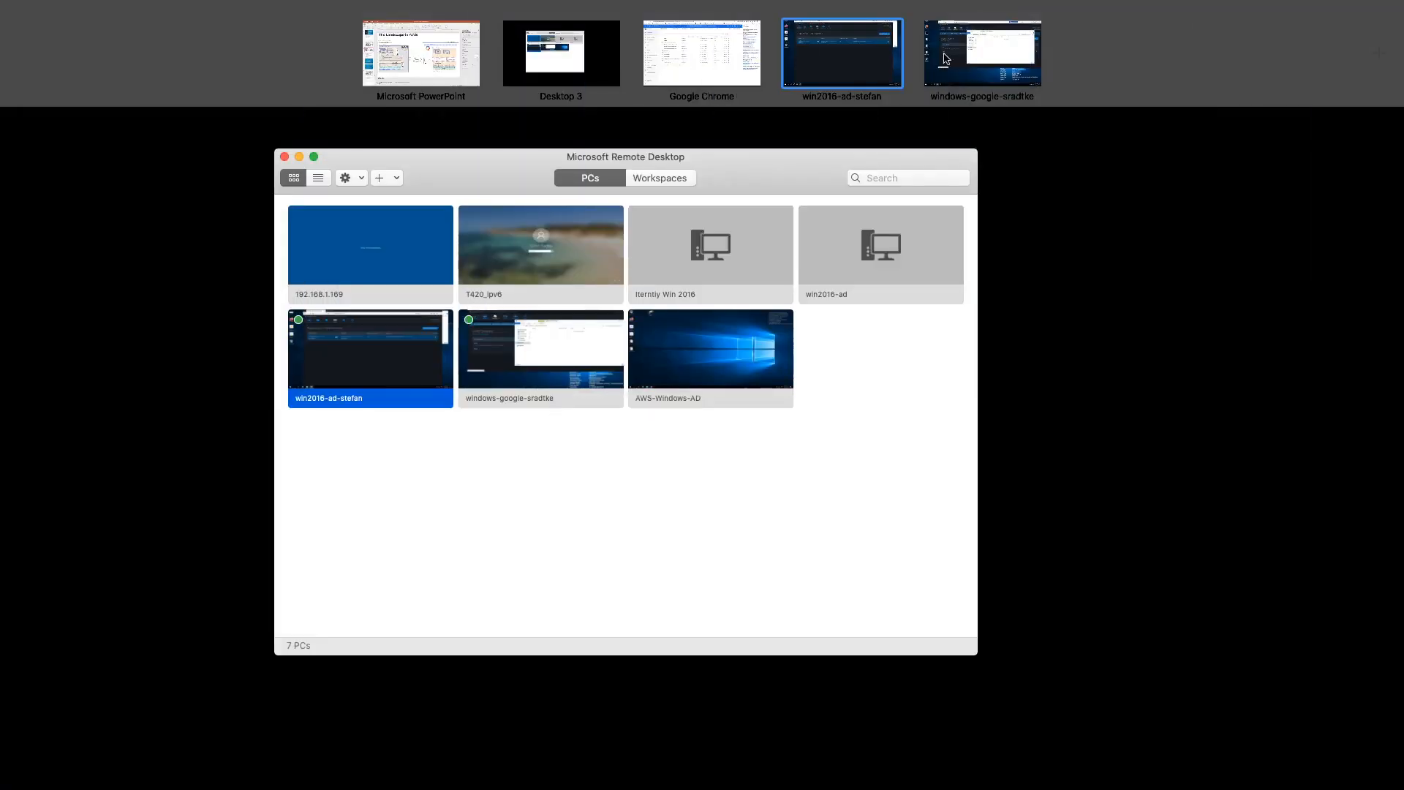
{"action": "left_click", "coordinate": [970, 60]}
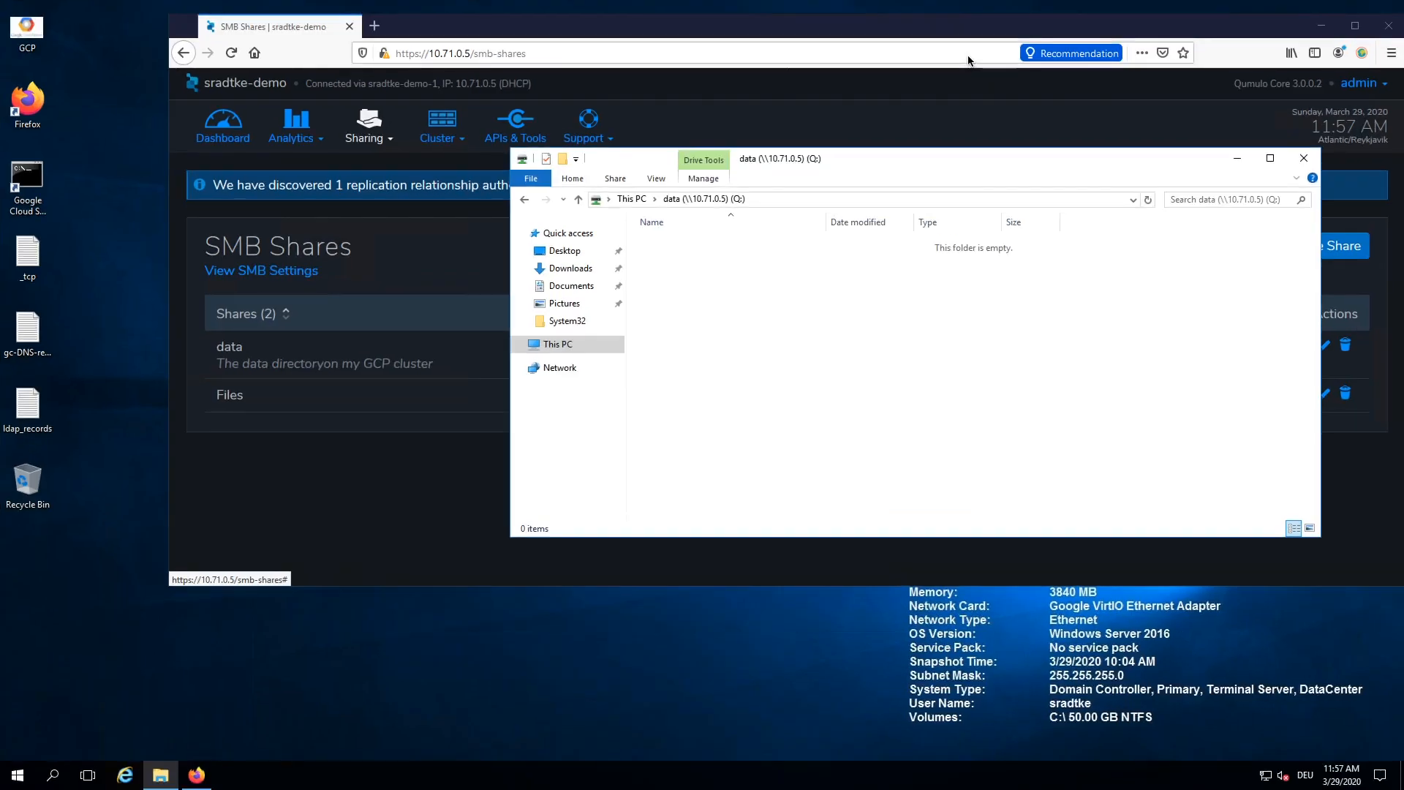
{"action": "left_click_drag", "start_coordinate": [959, 162], "coordinate": [958, 598]}
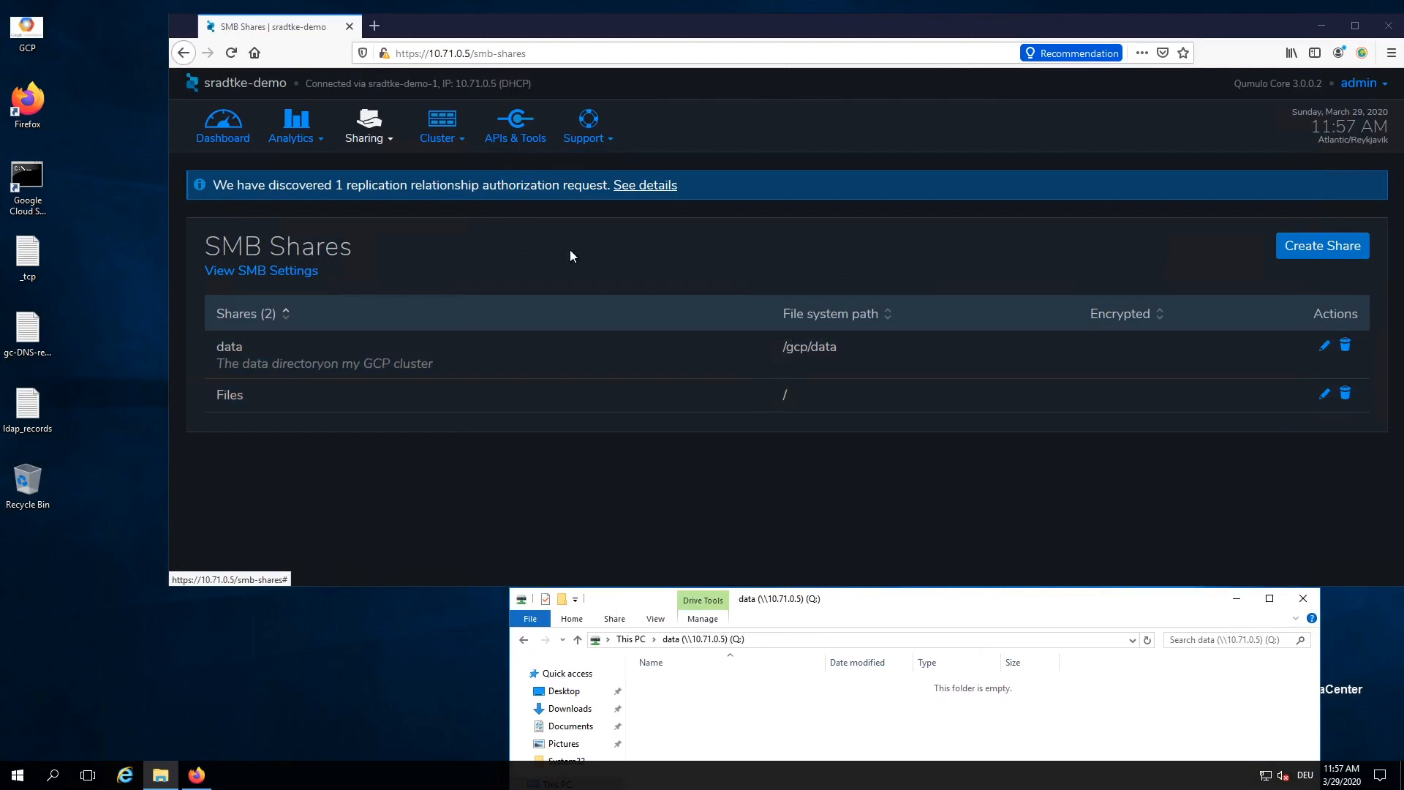
{"action": "left_click", "coordinate": [655, 188]}
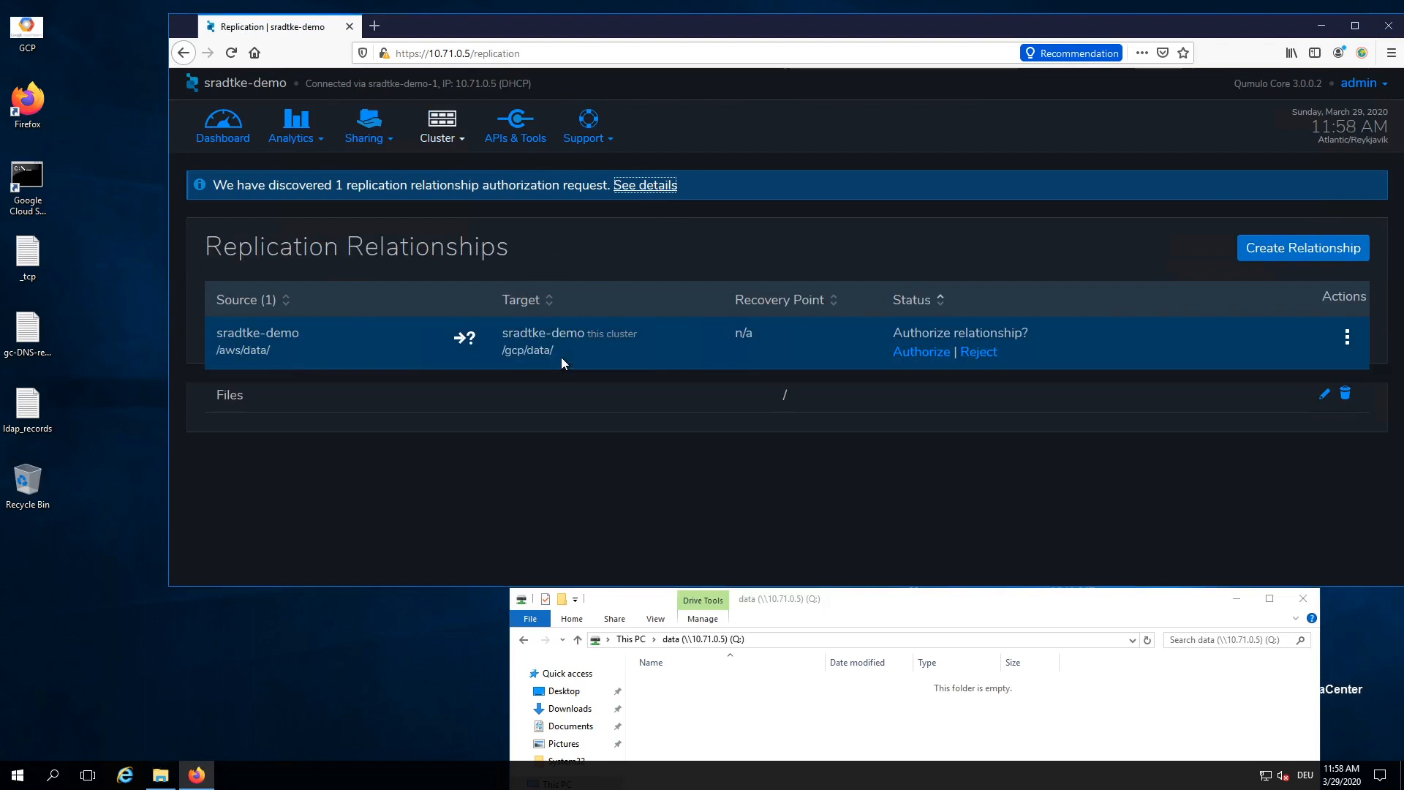
{"action": "left_click", "coordinate": [911, 354]}
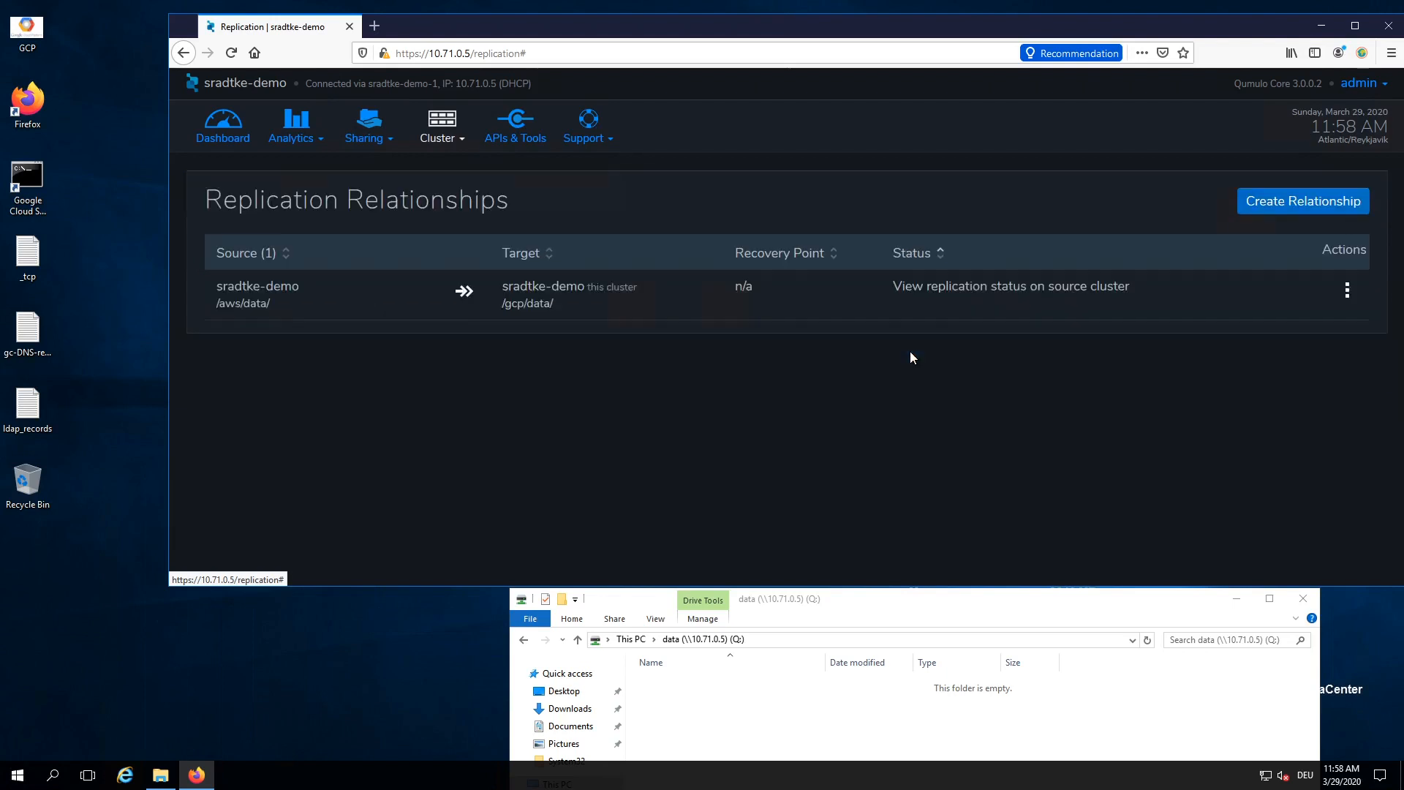
Step: Move the data (Q:) window up over the browser on the Google Cloud server, and return to the AWS session's replication status
{"action": "left_click_drag", "start_coordinate": [905, 606], "coordinate": [887, 363]}
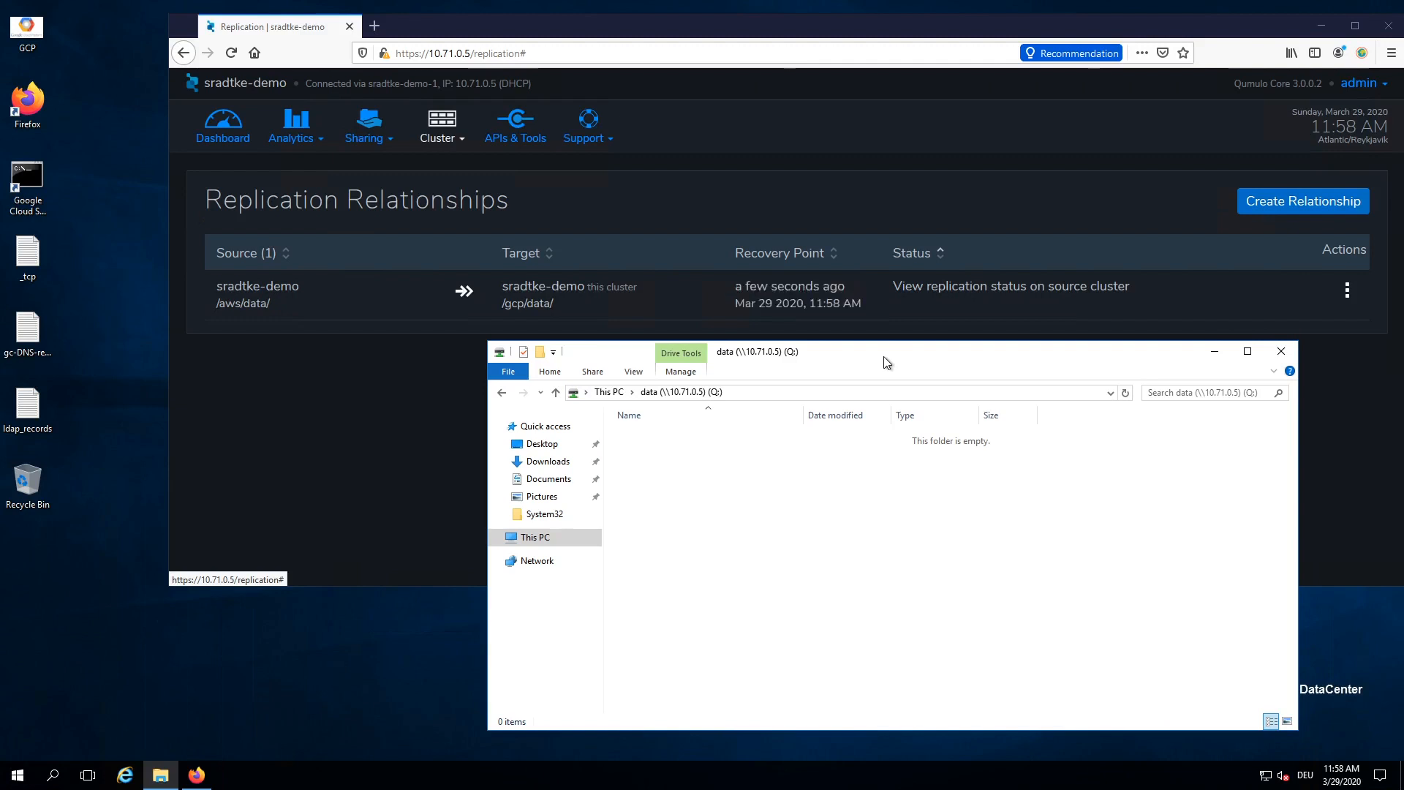
{"action": "key", "text": "ctrl+Up"}
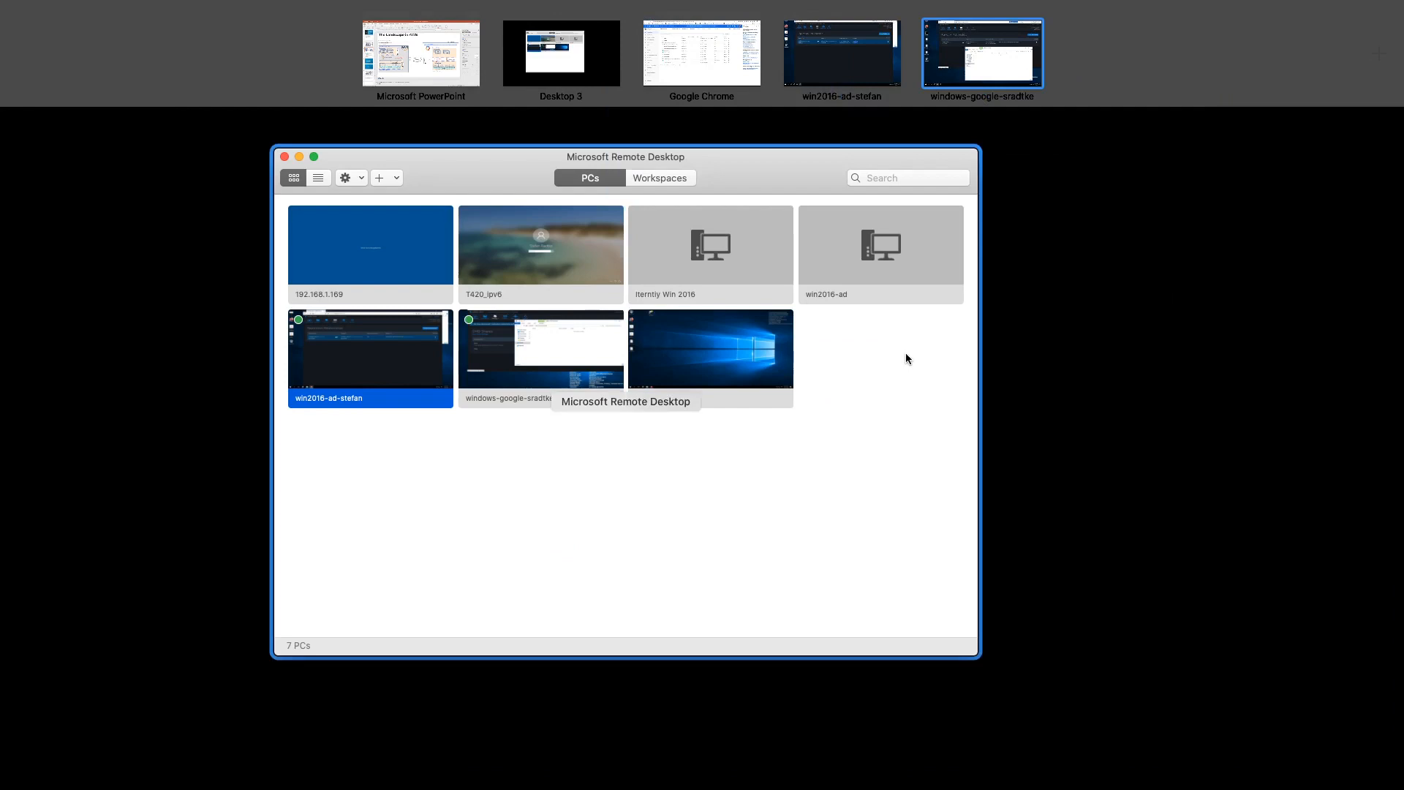
{"action": "left_click", "coordinate": [822, 51]}
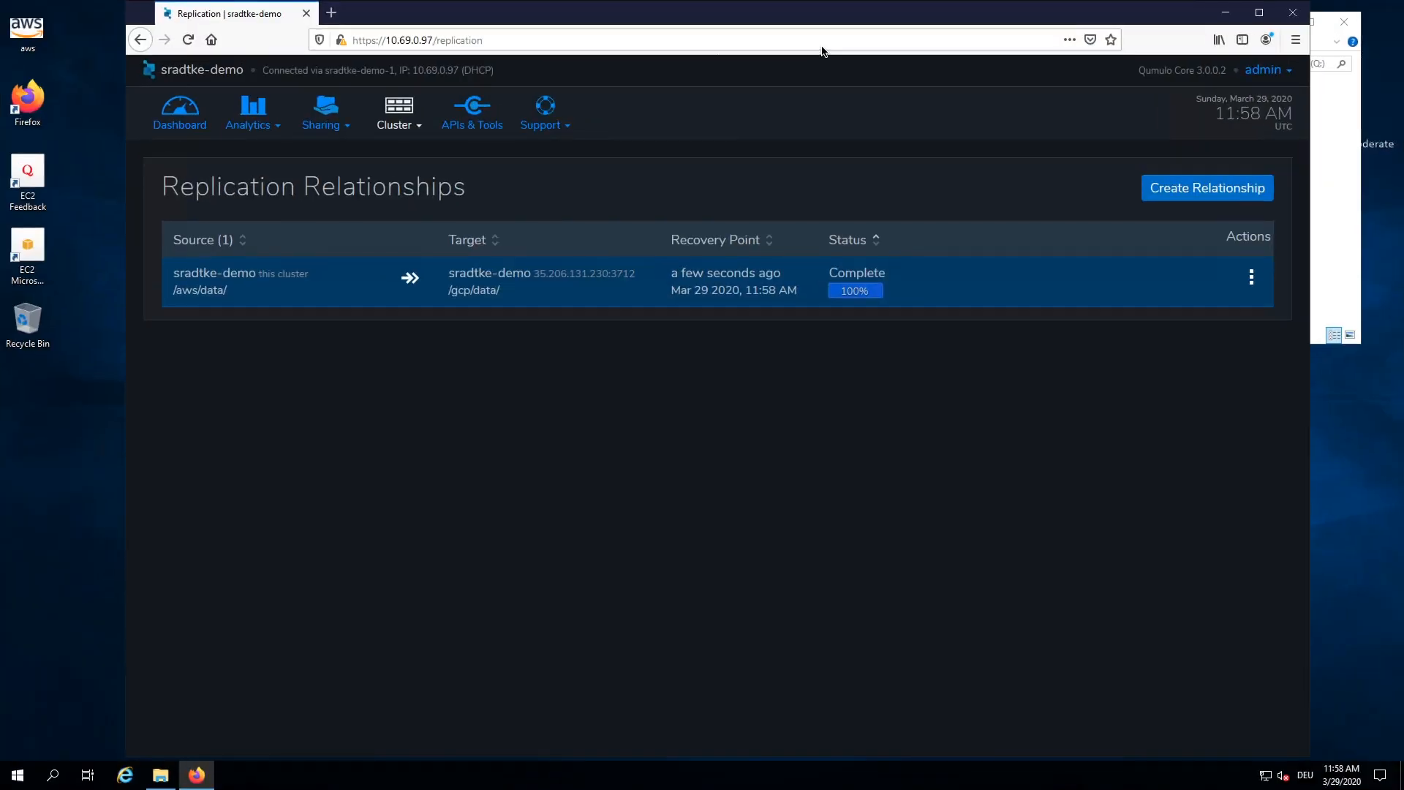
Step: Bring the AWS data (Q:) share window forward and copy the EC2 Feedback and EC2 Microsoft Windows Guide desktop shortcuts into it
{"action": "left_click", "coordinate": [1346, 143]}
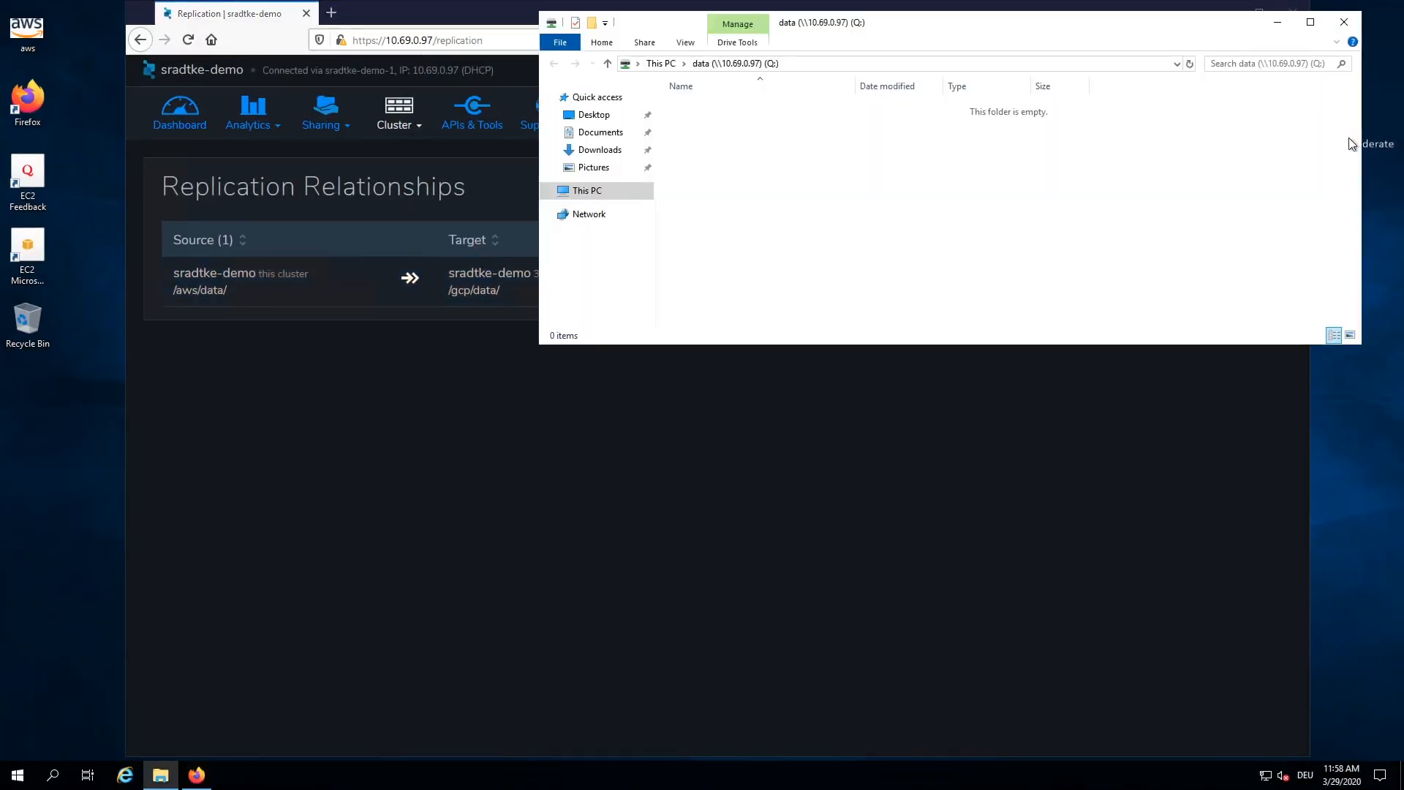
{"action": "left_click_drag", "start_coordinate": [1003, 31], "coordinate": [886, 111]}
{"action": "left_click_drag", "start_coordinate": [27, 175], "coordinate": [682, 247]}
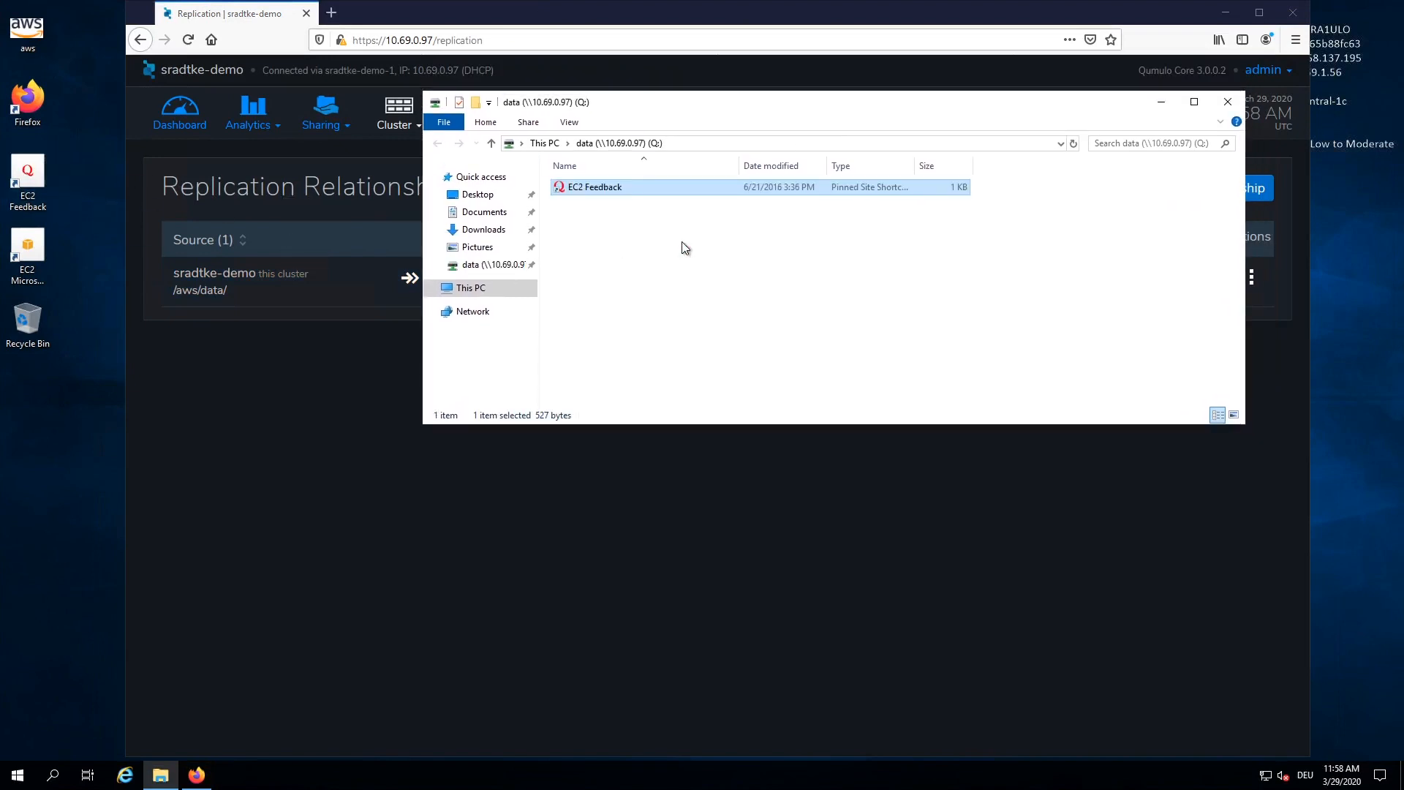
{"action": "left_click_drag", "start_coordinate": [28, 249], "coordinate": [679, 267]}
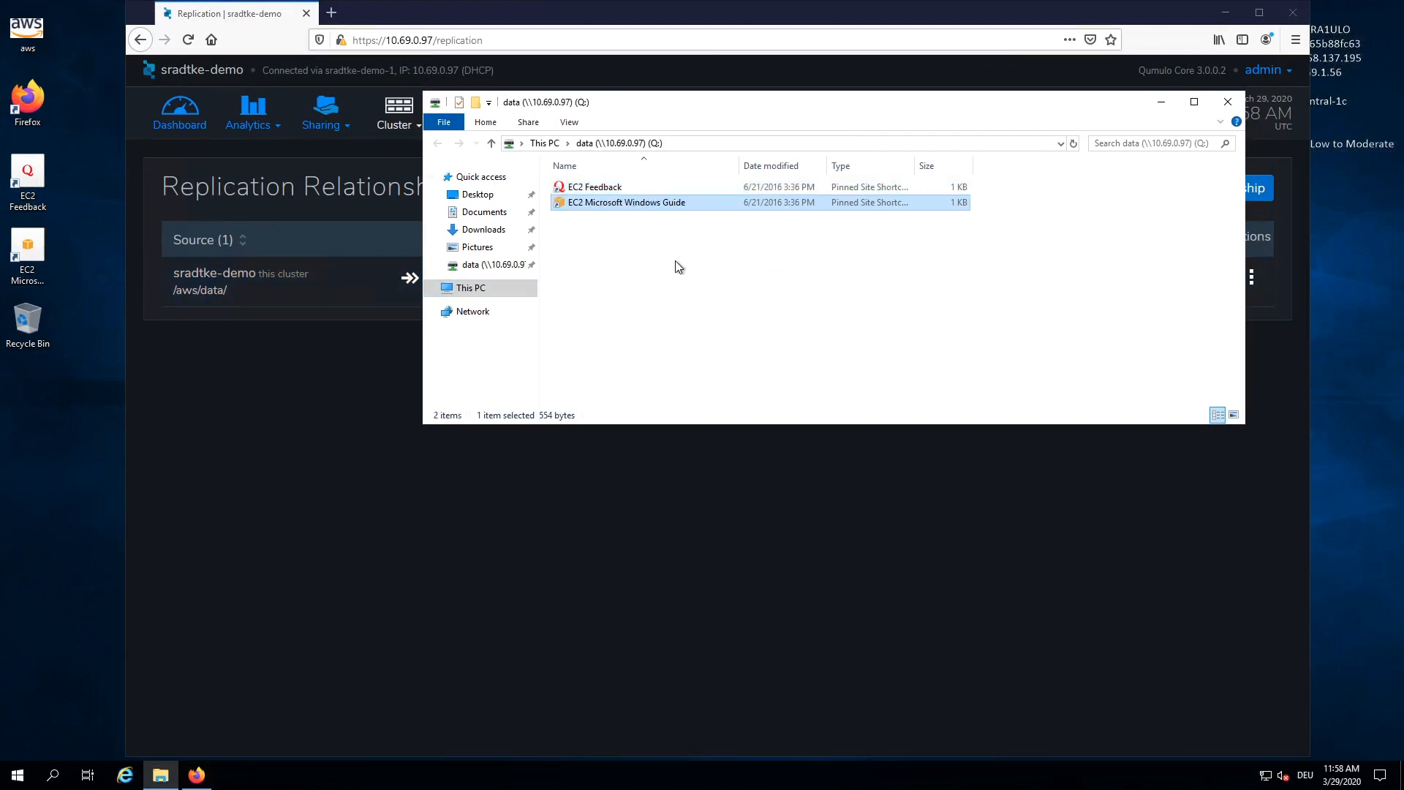
Step: Switch to the Google Cloud session and refresh its data (Q:) share to check for the replicated shortcuts
{"action": "key", "text": "ctrl+Up"}
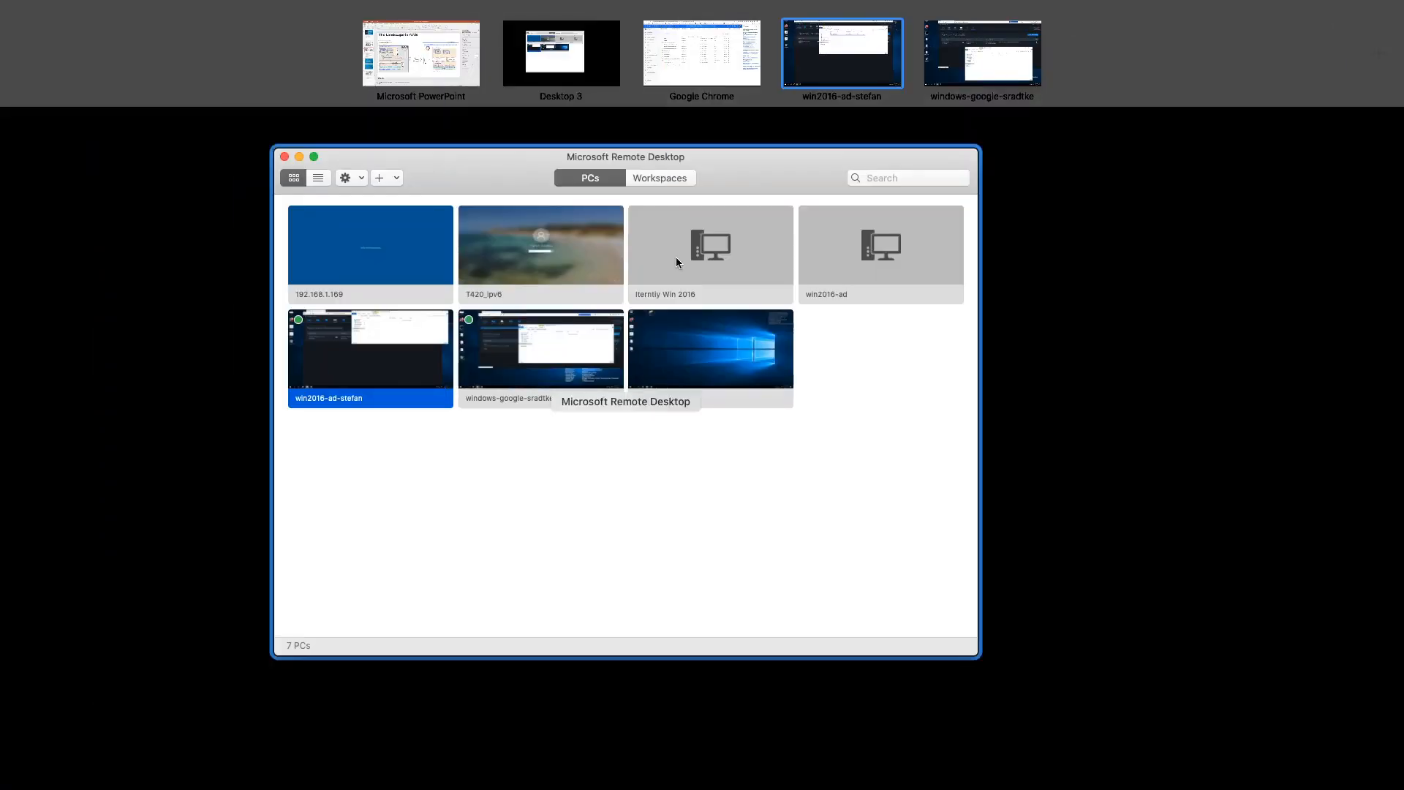
{"action": "left_click", "coordinate": [987, 49]}
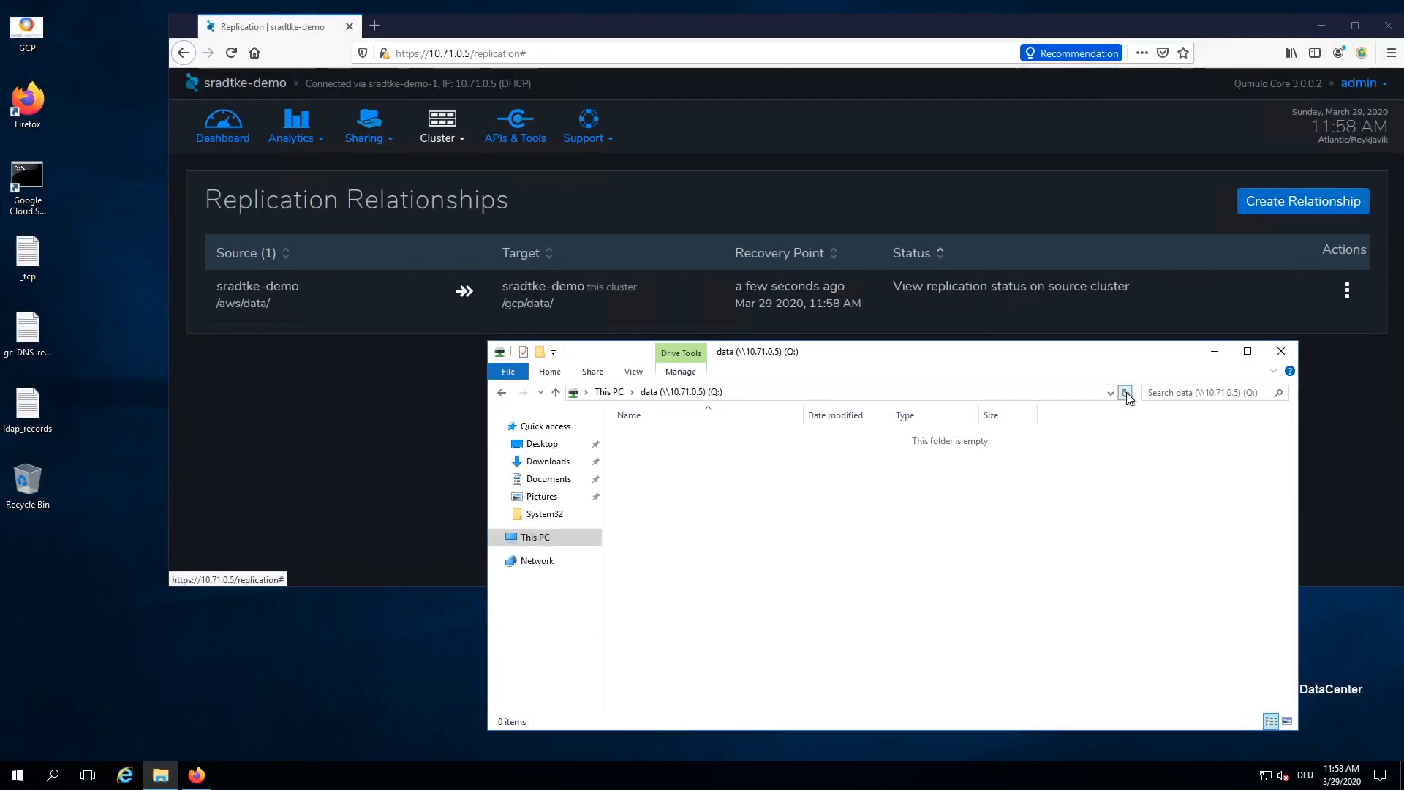
{"action": "left_click", "coordinate": [1126, 393]}
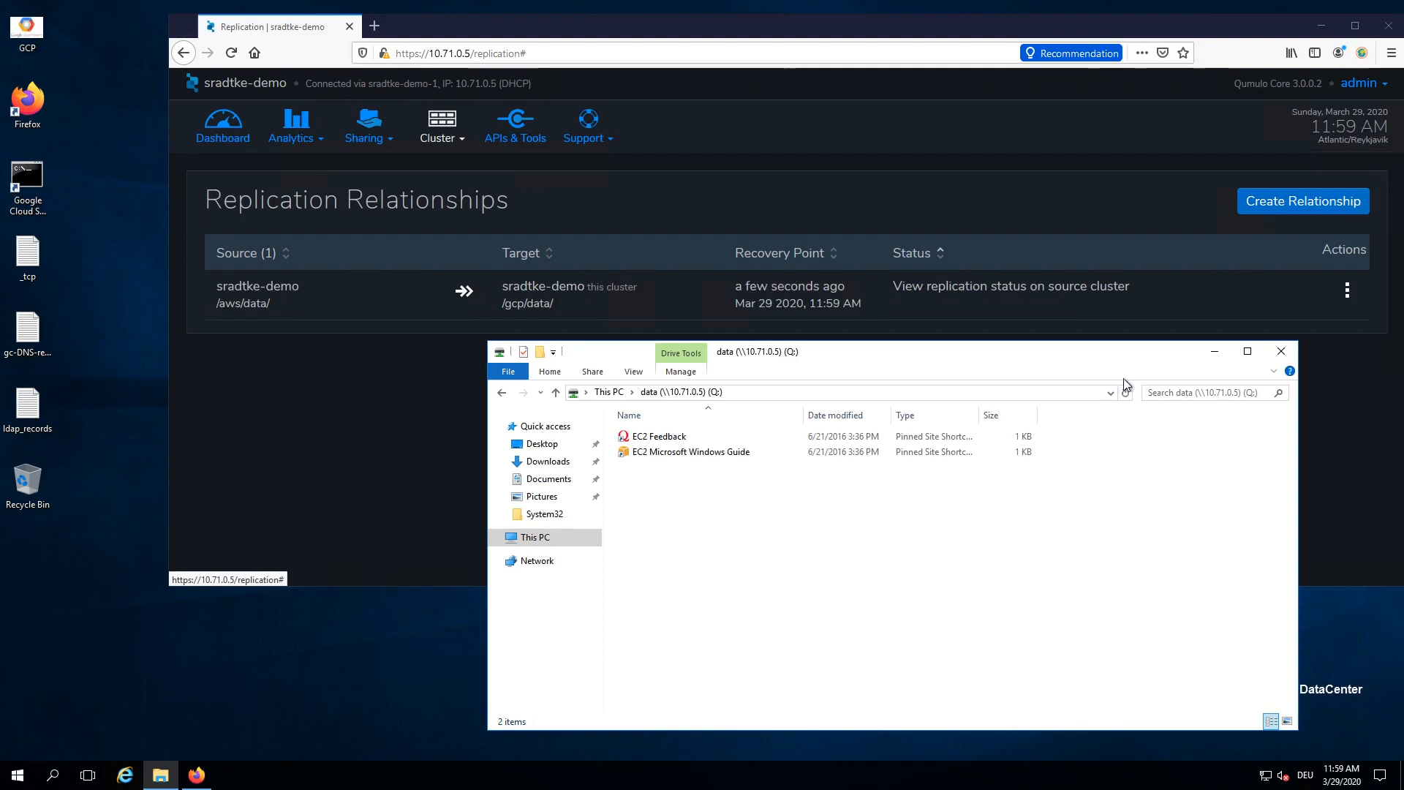
Step: Return to the AWS session and delete the EC2 Microsoft Windows Guide shortcut from its data (Q:) share
{"action": "key", "text": "ctrl+Up"}
{"action": "left_click", "coordinate": [853, 66]}
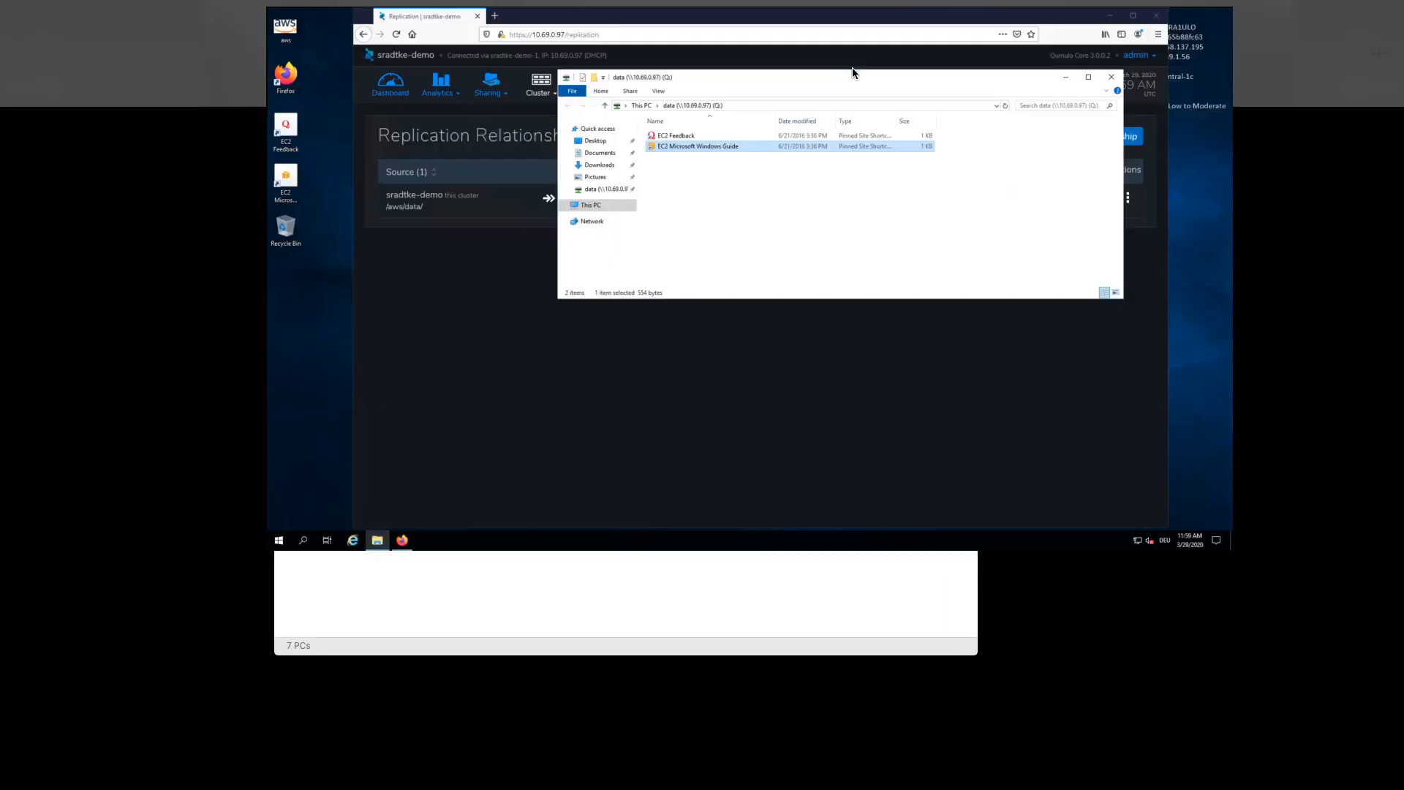
{"action": "right_click", "coordinate": [639, 204]}
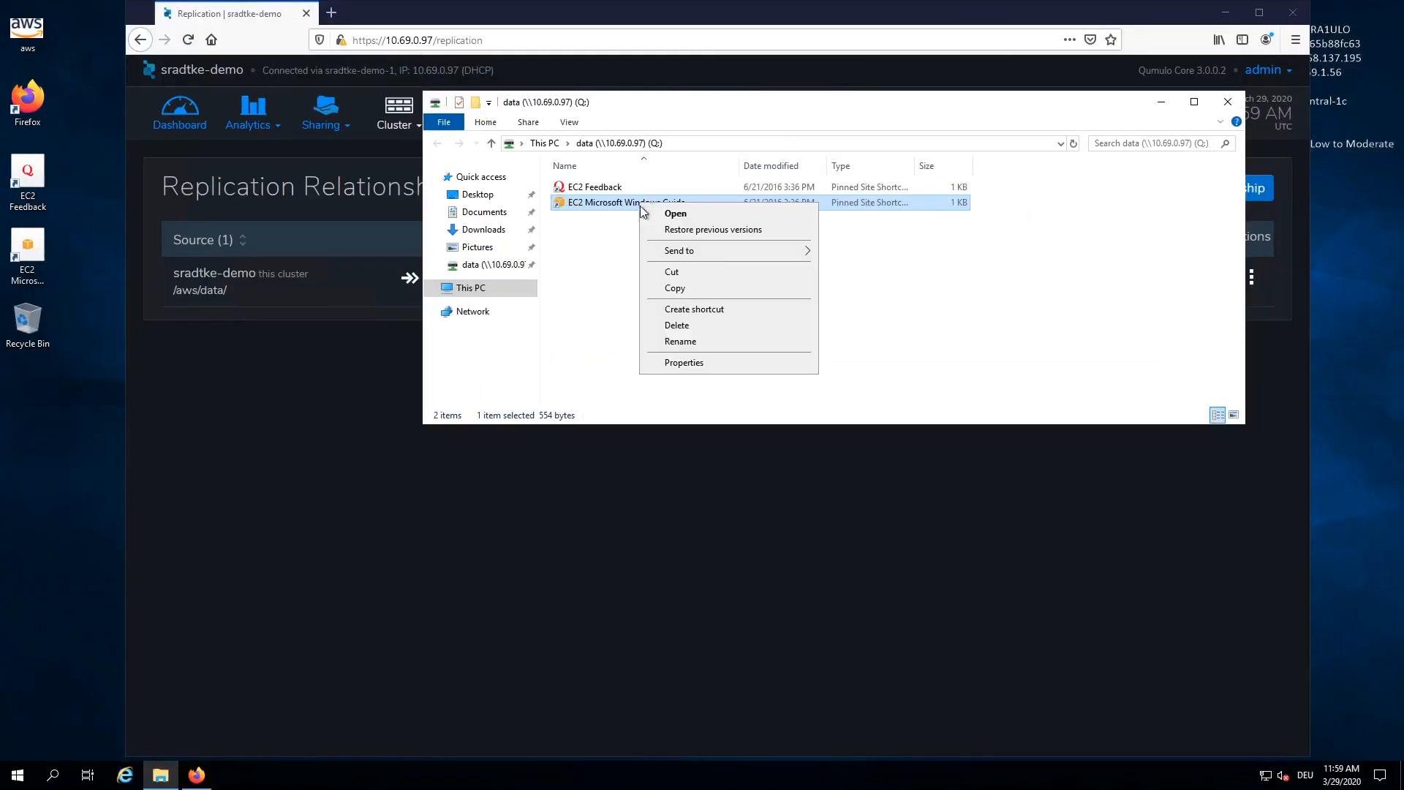
{"action": "left_click", "coordinate": [679, 325]}
{"action": "left_click", "coordinate": [758, 446]}
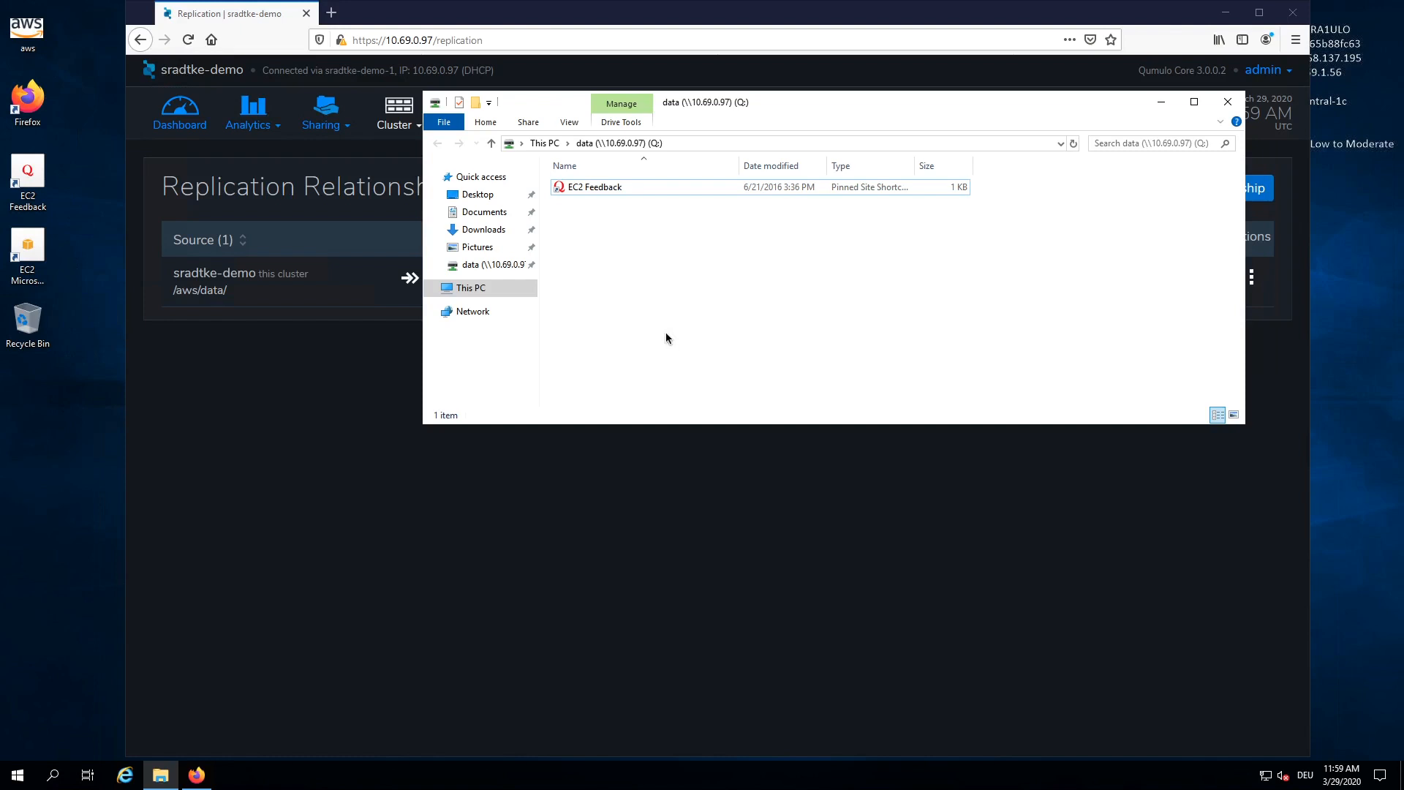
Step: Switch to the Google Cloud session and refresh its data (Q:) share to check that the deletion was replicated
{"action": "mouse_move", "coordinate": [679, 4]}
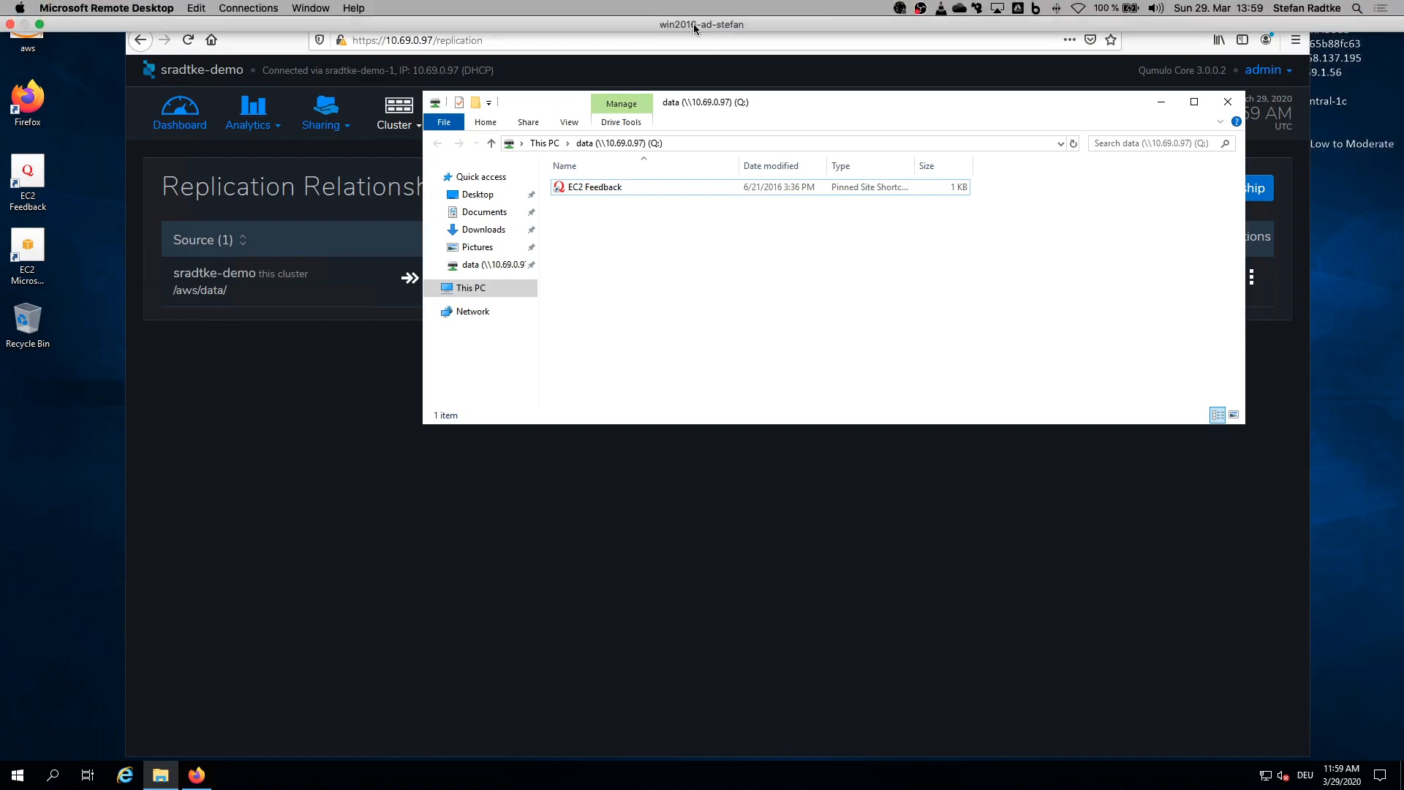
{"action": "key", "text": "ctrl+Up"}
{"action": "left_click", "coordinate": [961, 63]}
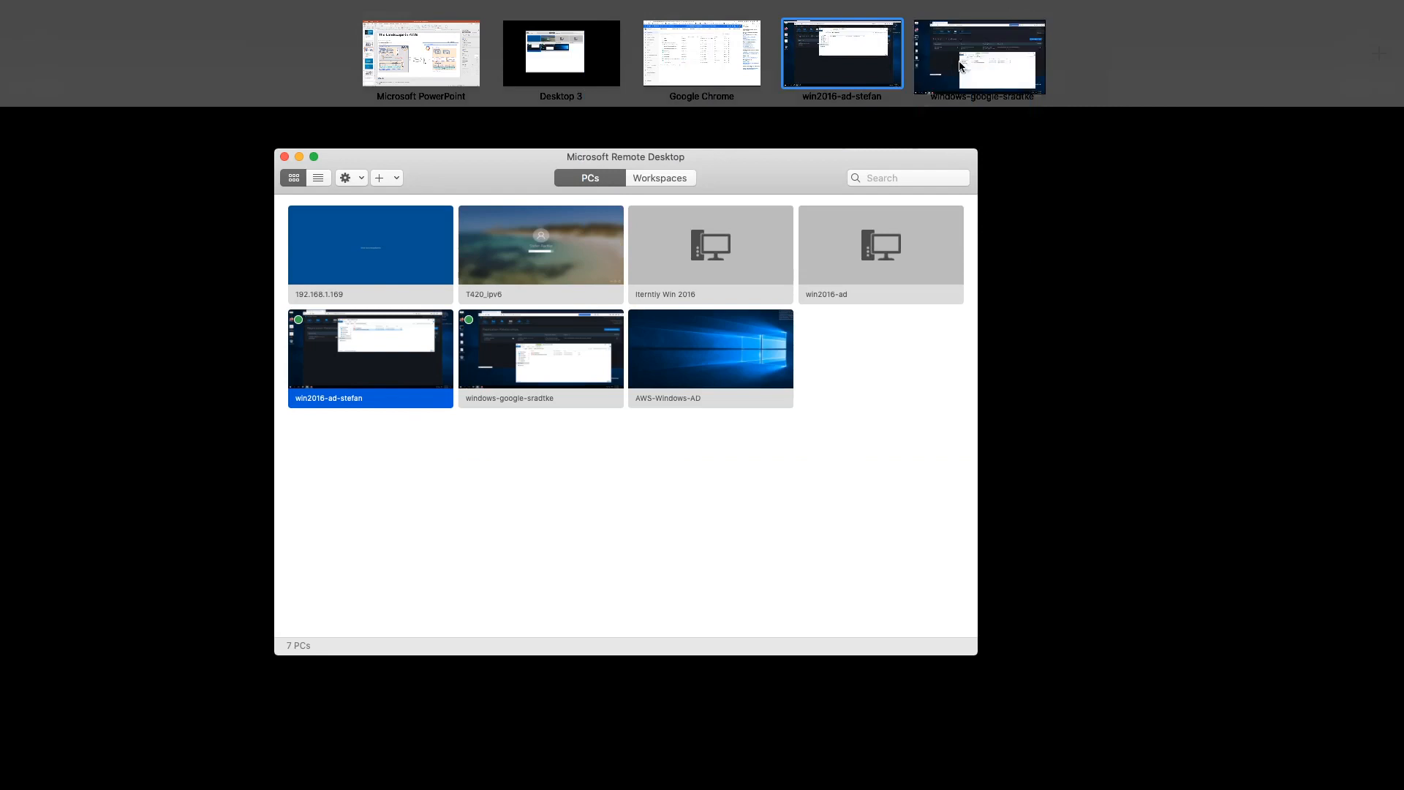
{"action": "left_click", "coordinate": [1125, 392]}
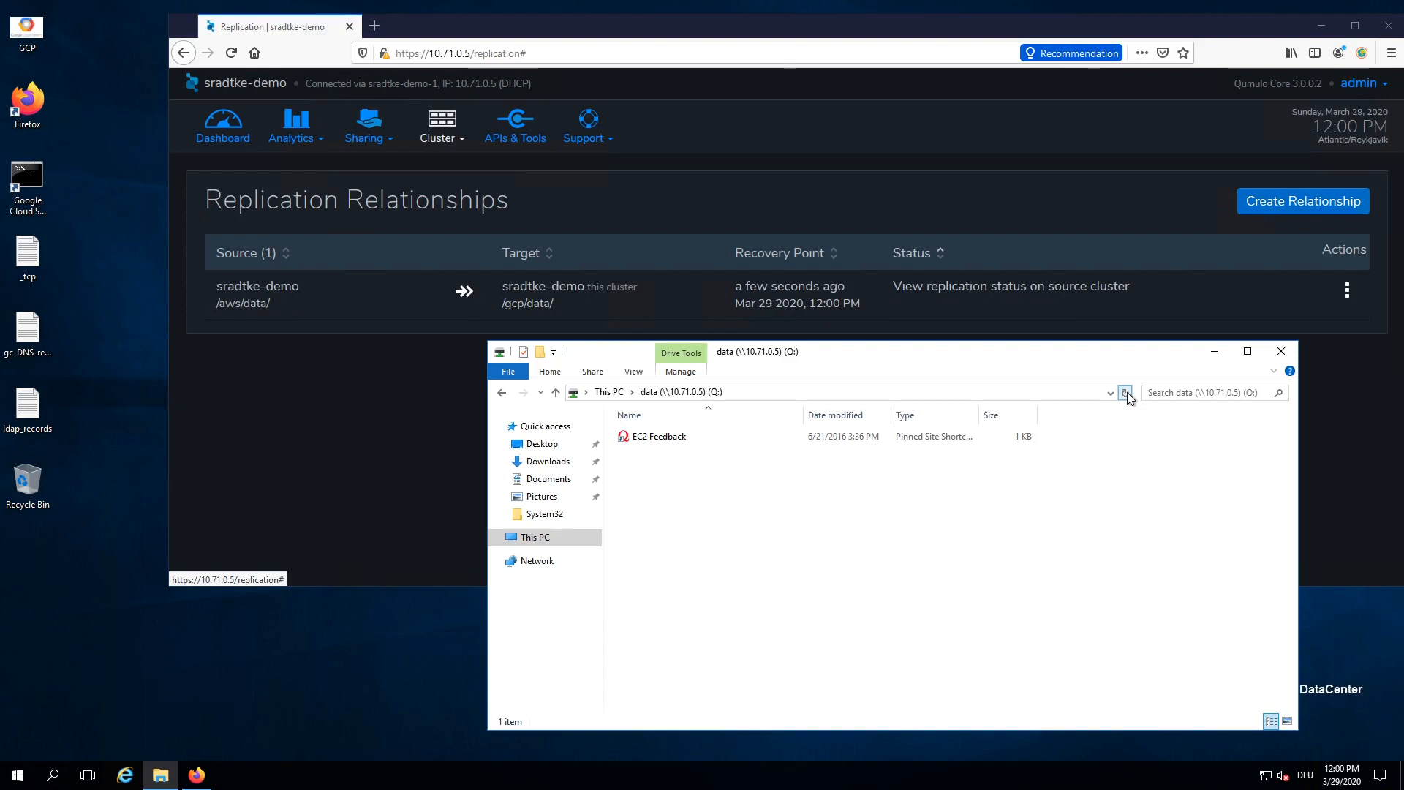
Step: Try to copy the gc-DNS text document from the desktop into the Google Cloud data (Q:) share
{"action": "left_click", "coordinate": [27, 327]}
{"action": "mouse_move", "coordinate": [27, 326]}
{"action": "left_mouse_down"}
{"action": "mouse_move", "coordinate": [199, 369]}
{"action": "mouse_move", "coordinate": [24, 324]}
{"action": "left_mouse_up"}
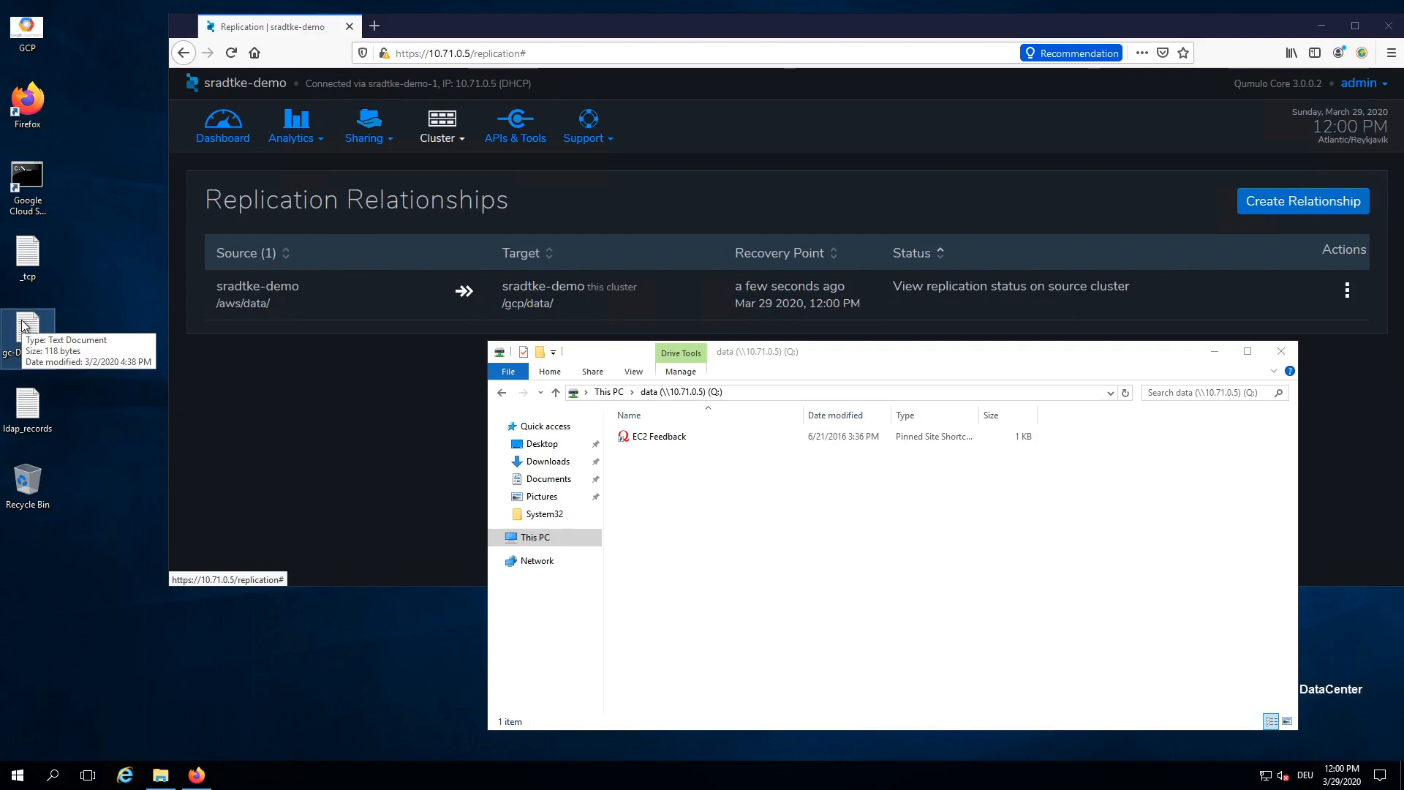
{"action": "left_click_drag", "start_coordinate": [24, 324], "coordinate": [890, 493]}
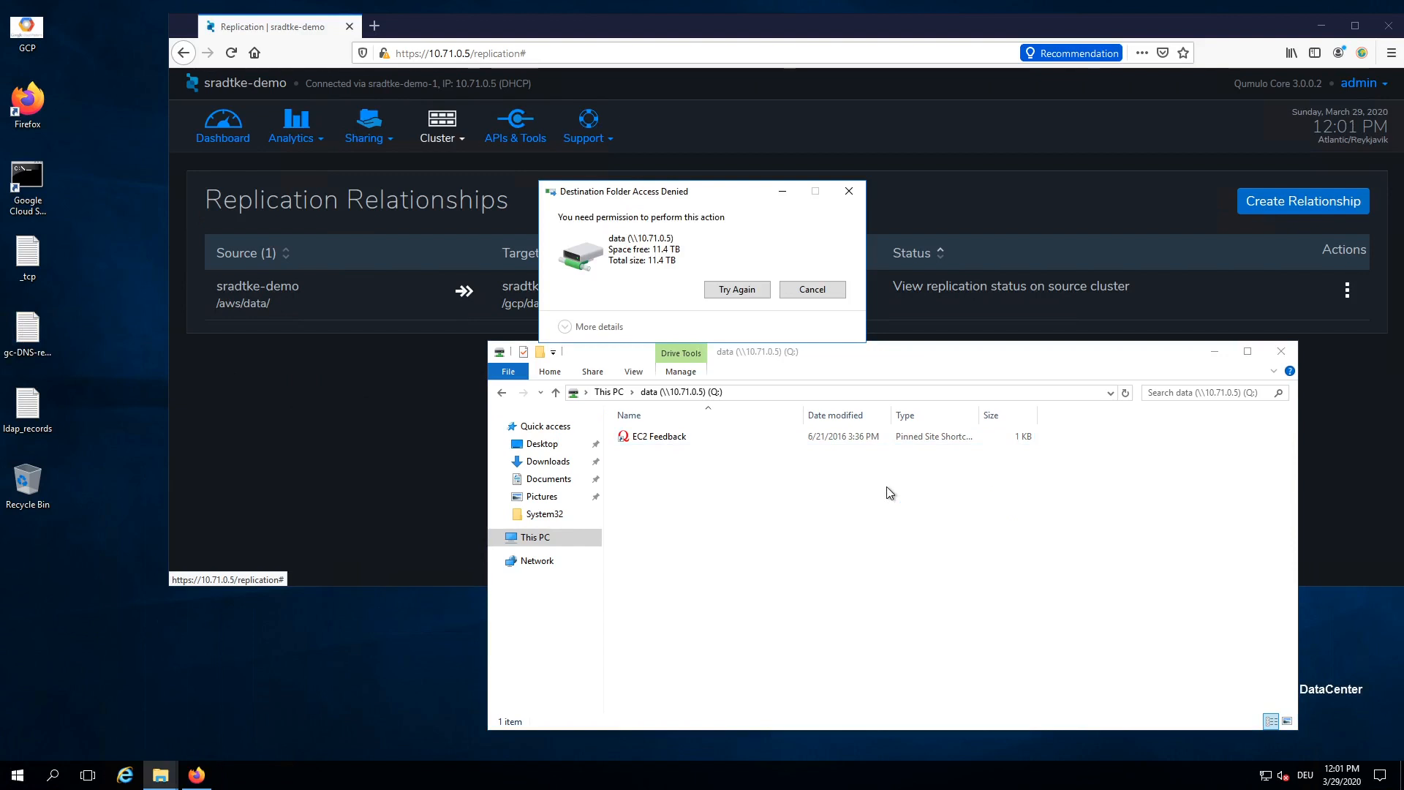
{"action": "left_click", "coordinate": [808, 292]}
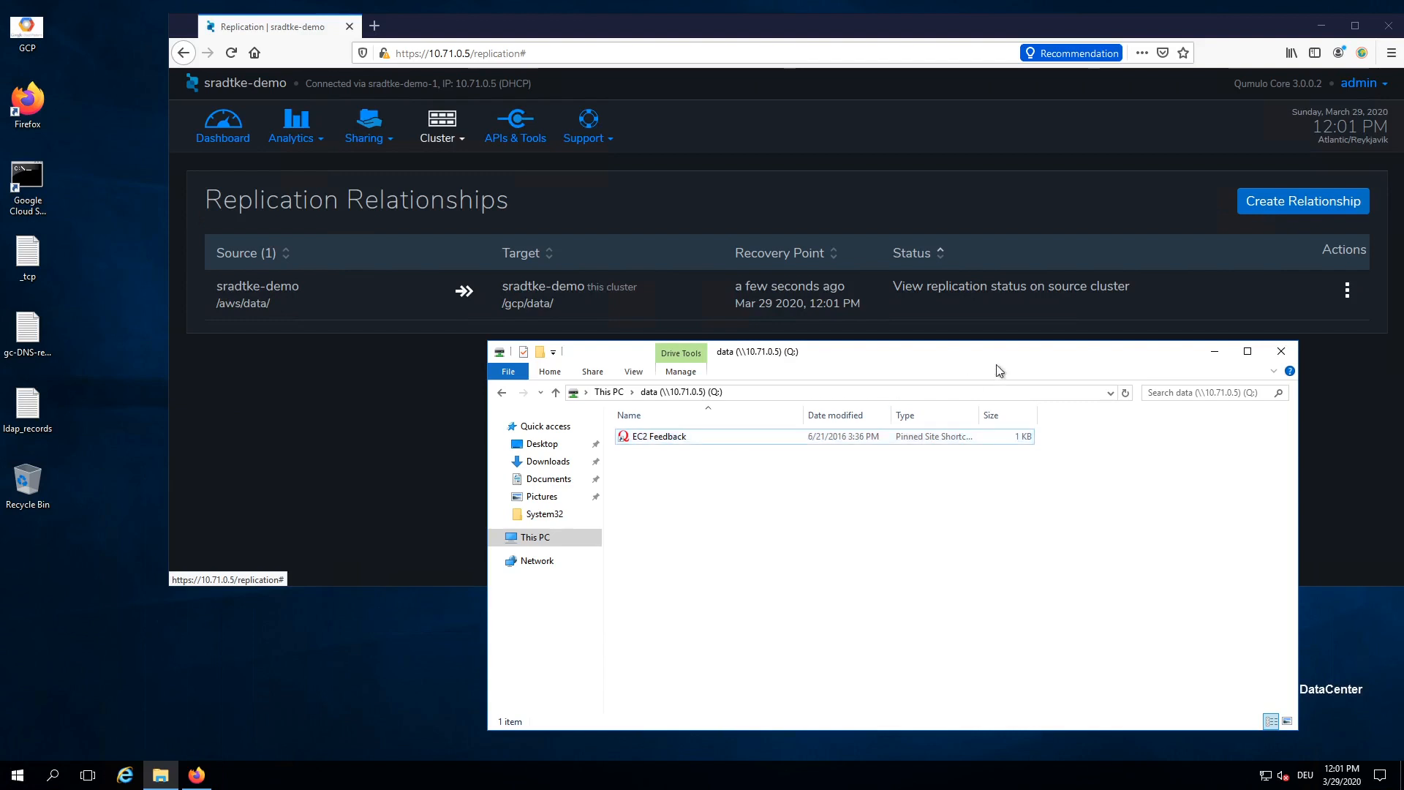
Step: Delete the replication relationship from /aws/data/ to /gcp/data/ on the Google Cloud cluster
{"action": "left_click", "coordinate": [1348, 292]}
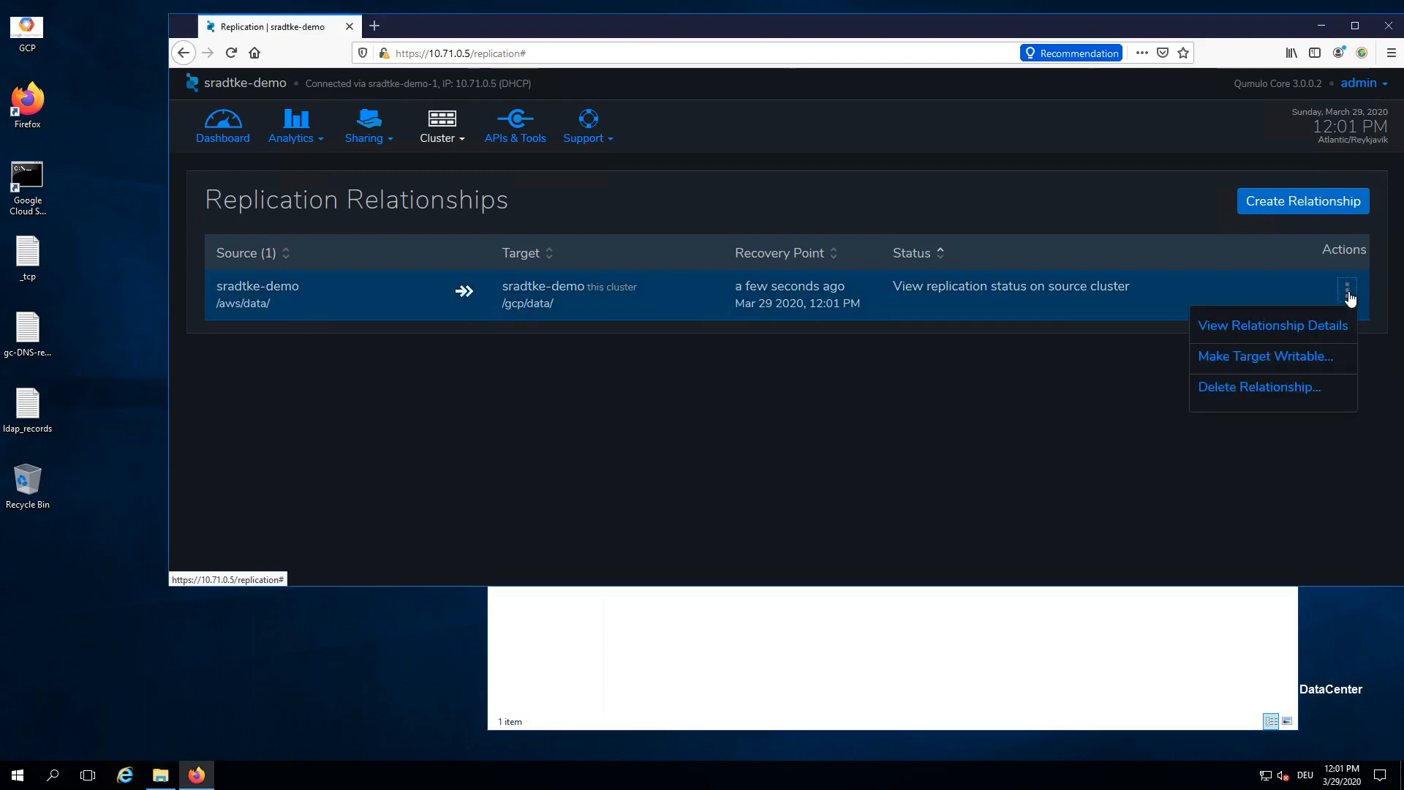
{"action": "left_click", "coordinate": [1302, 388]}
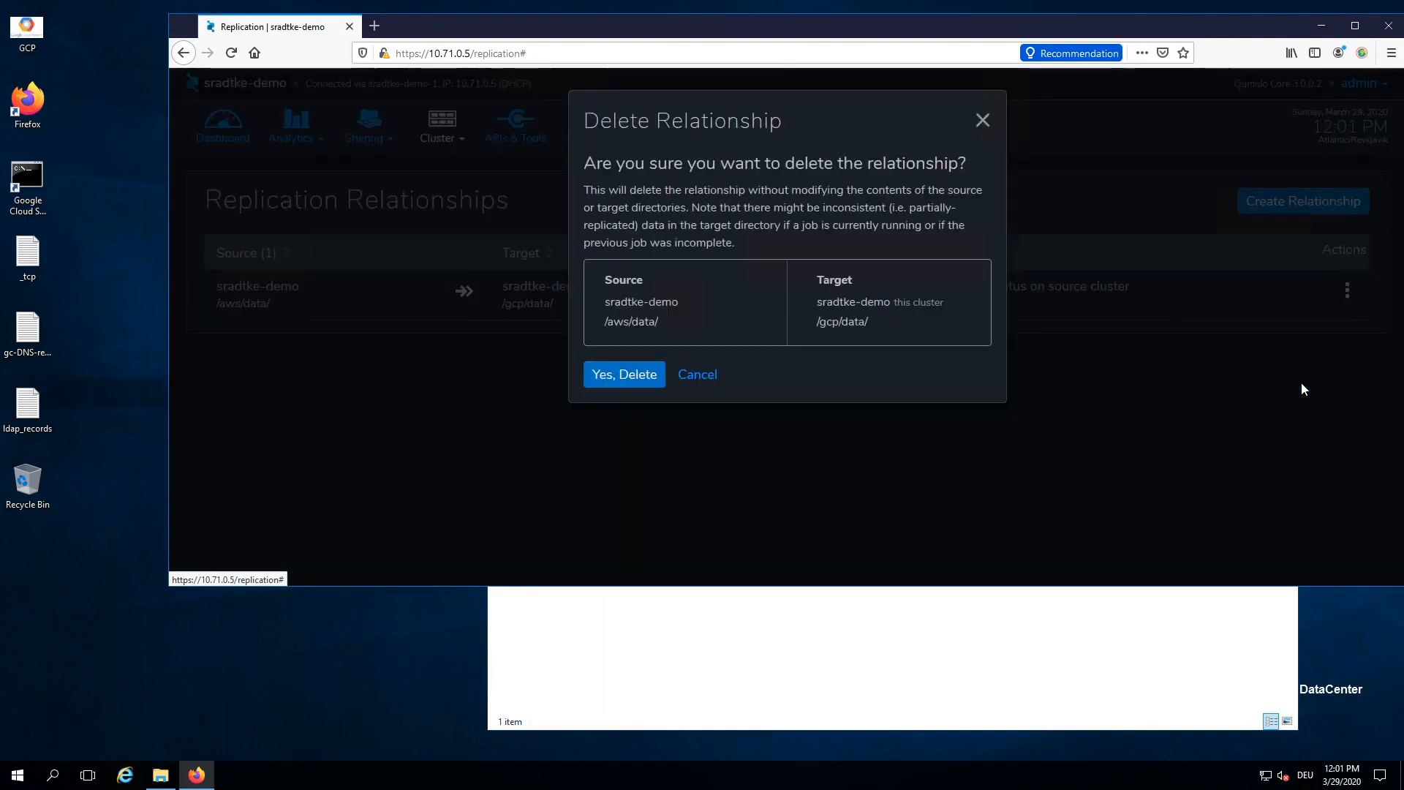
{"action": "left_click", "coordinate": [648, 377]}
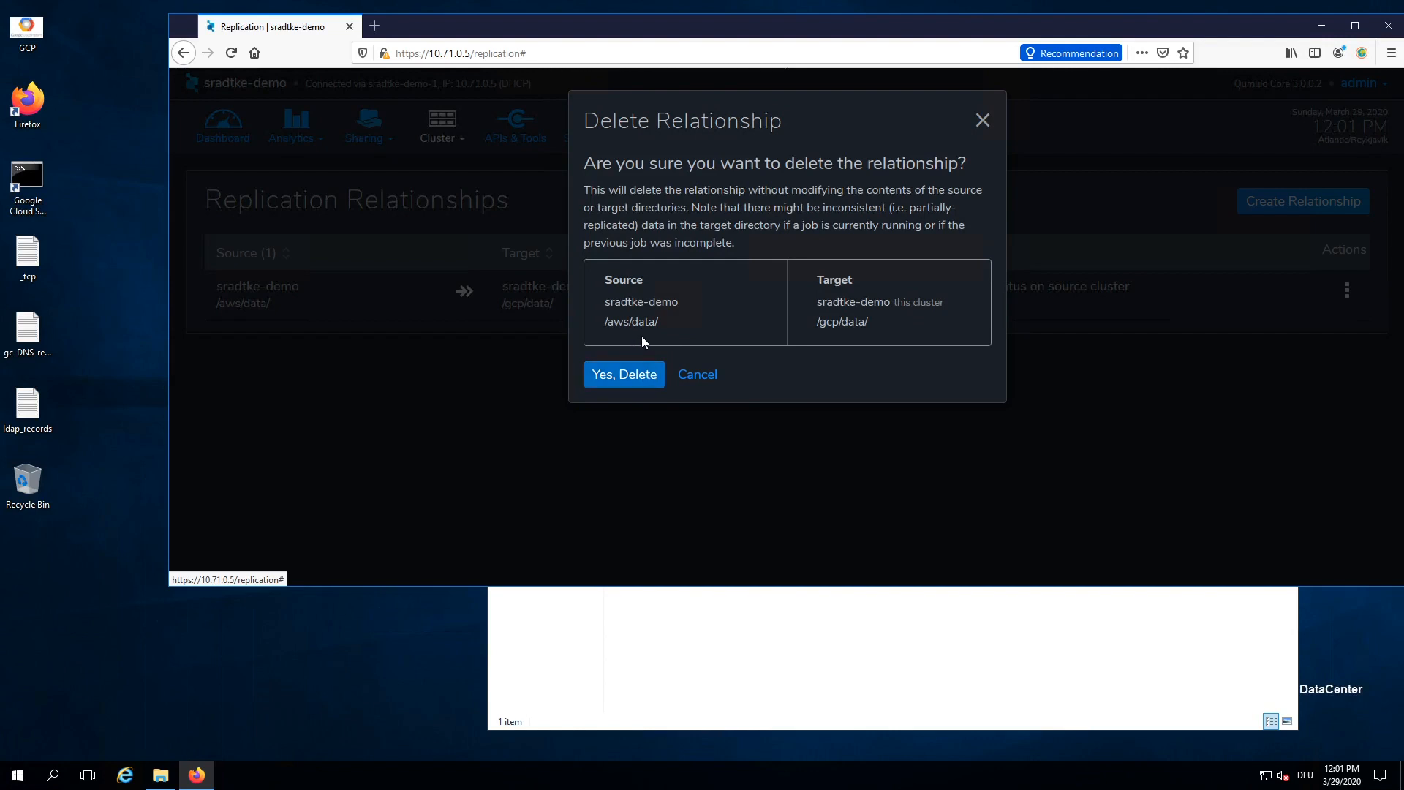
{"action": "left_click", "coordinate": [630, 376]}
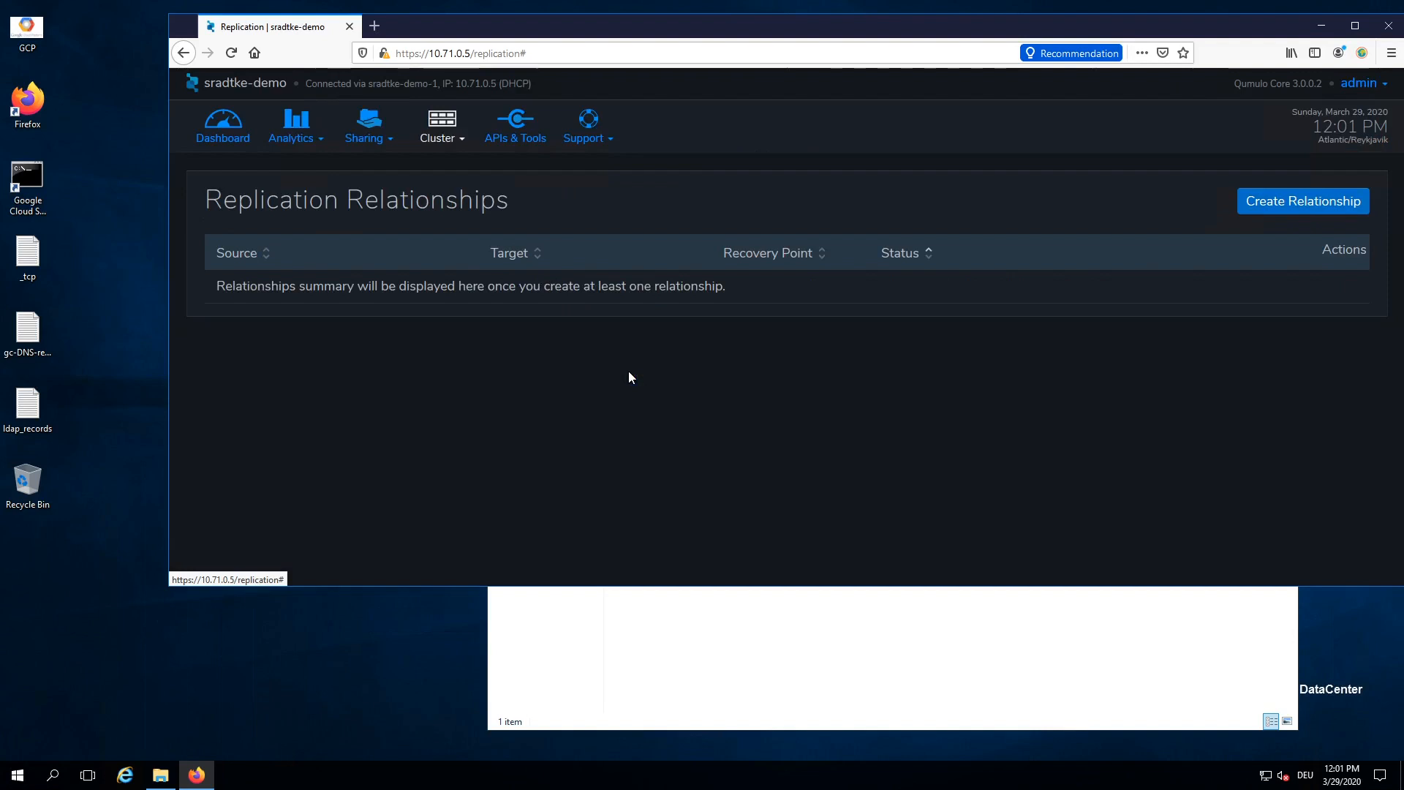
Step: Bring the Google Cloud data (Q:) share window forward and copy the _tcp desktop file into it
{"action": "left_click", "coordinate": [819, 618]}
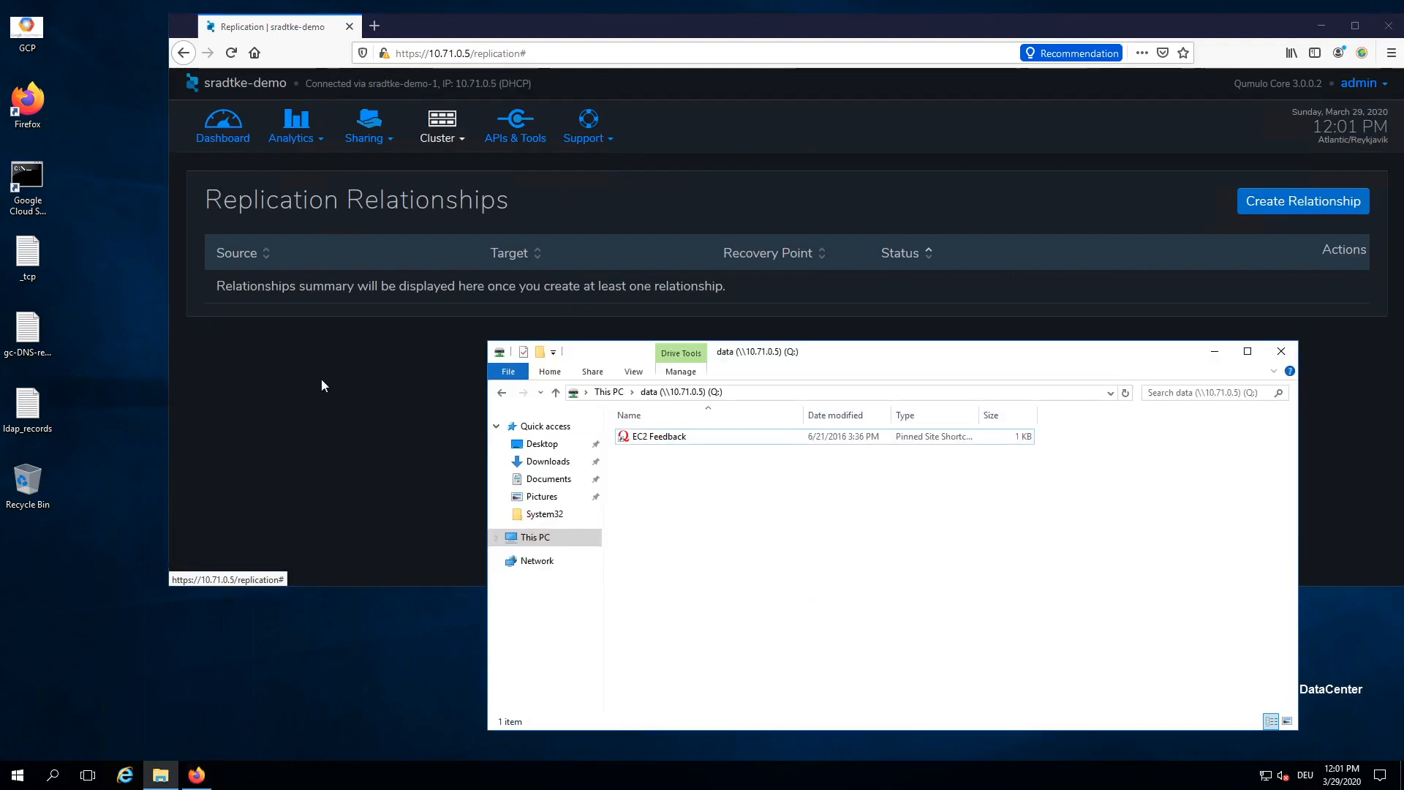
{"action": "left_click_drag", "start_coordinate": [29, 257], "coordinate": [865, 515]}
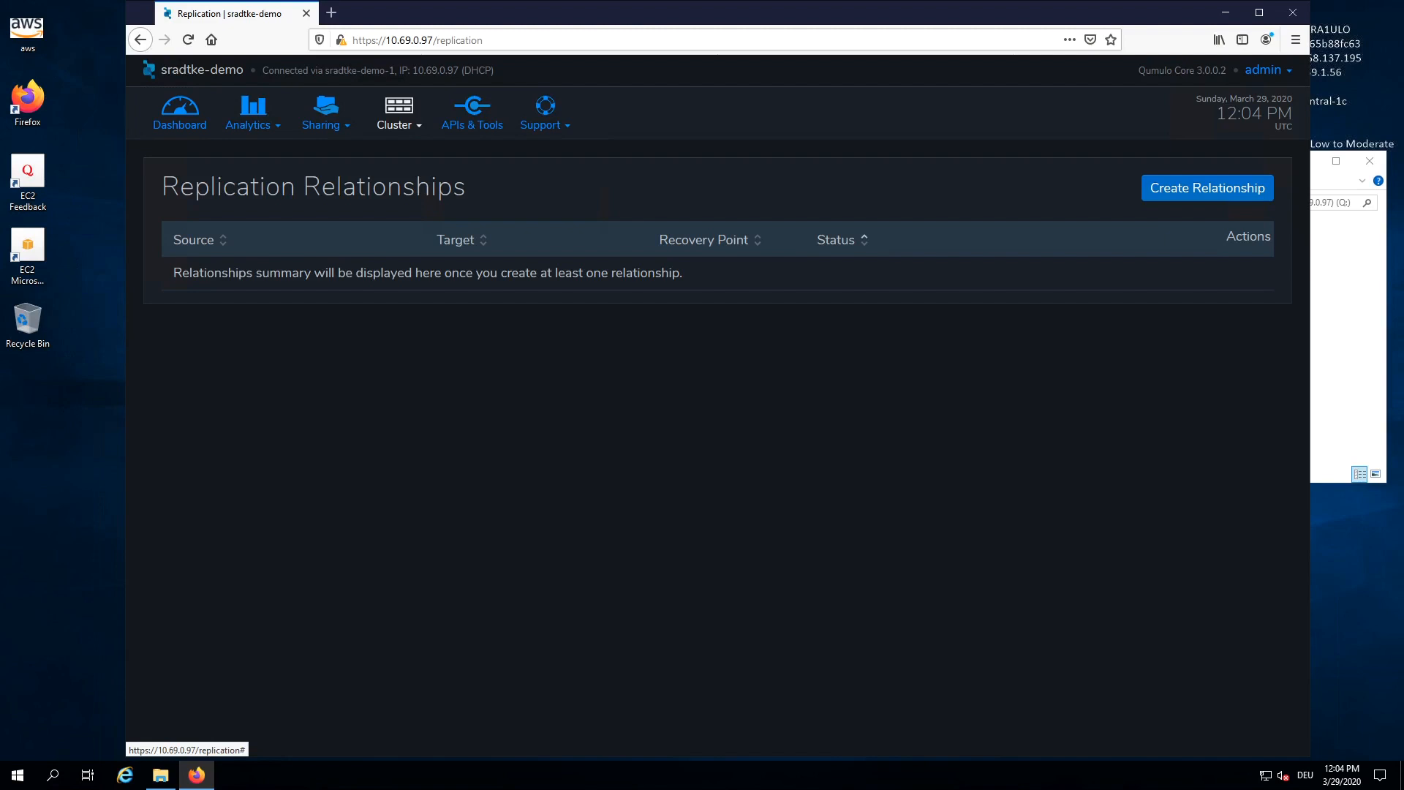
Step: On the AWS cluster, start a snapshot policy named "data every hour" applied to the directory aws/data/
{"action": "left_click", "coordinate": [417, 126]}
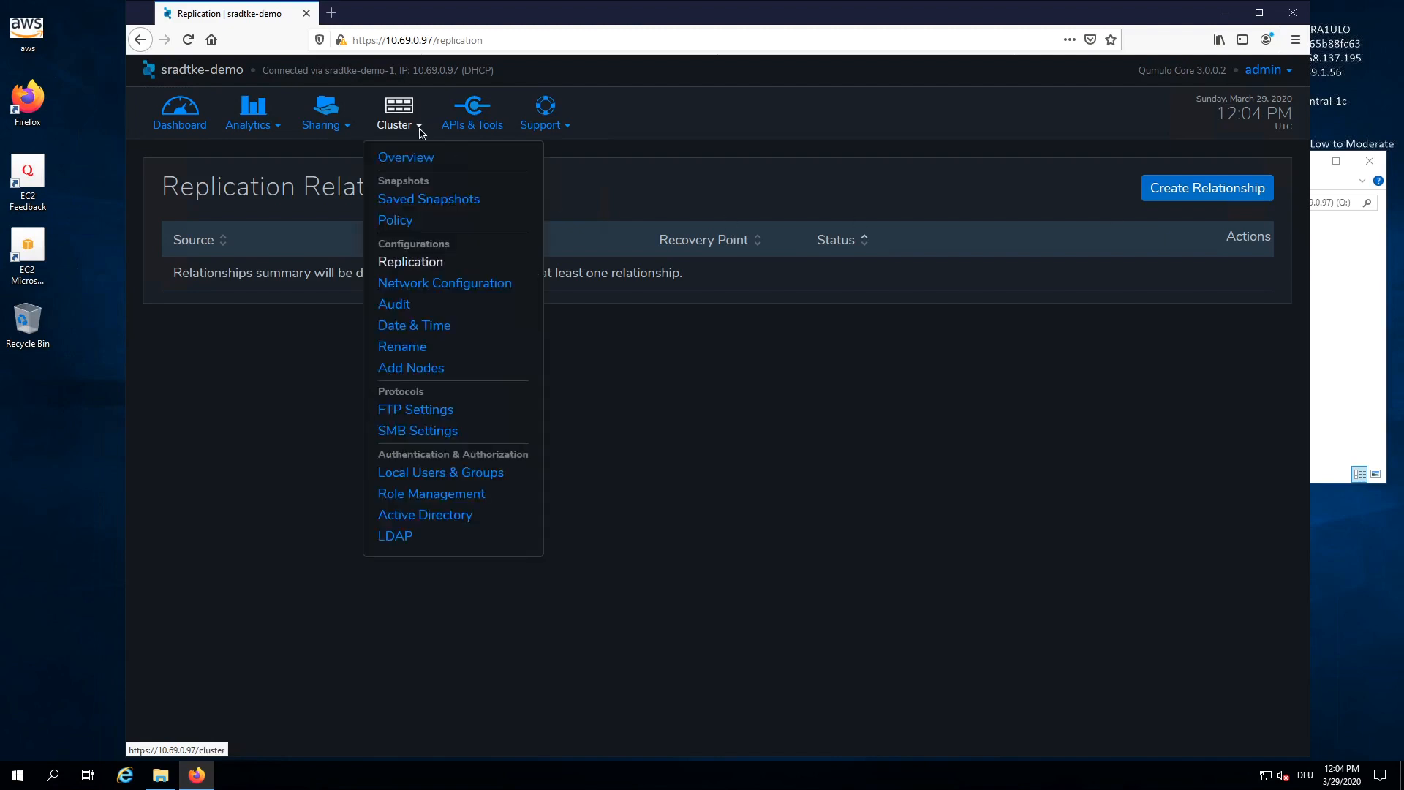
{"action": "left_click", "coordinate": [400, 226]}
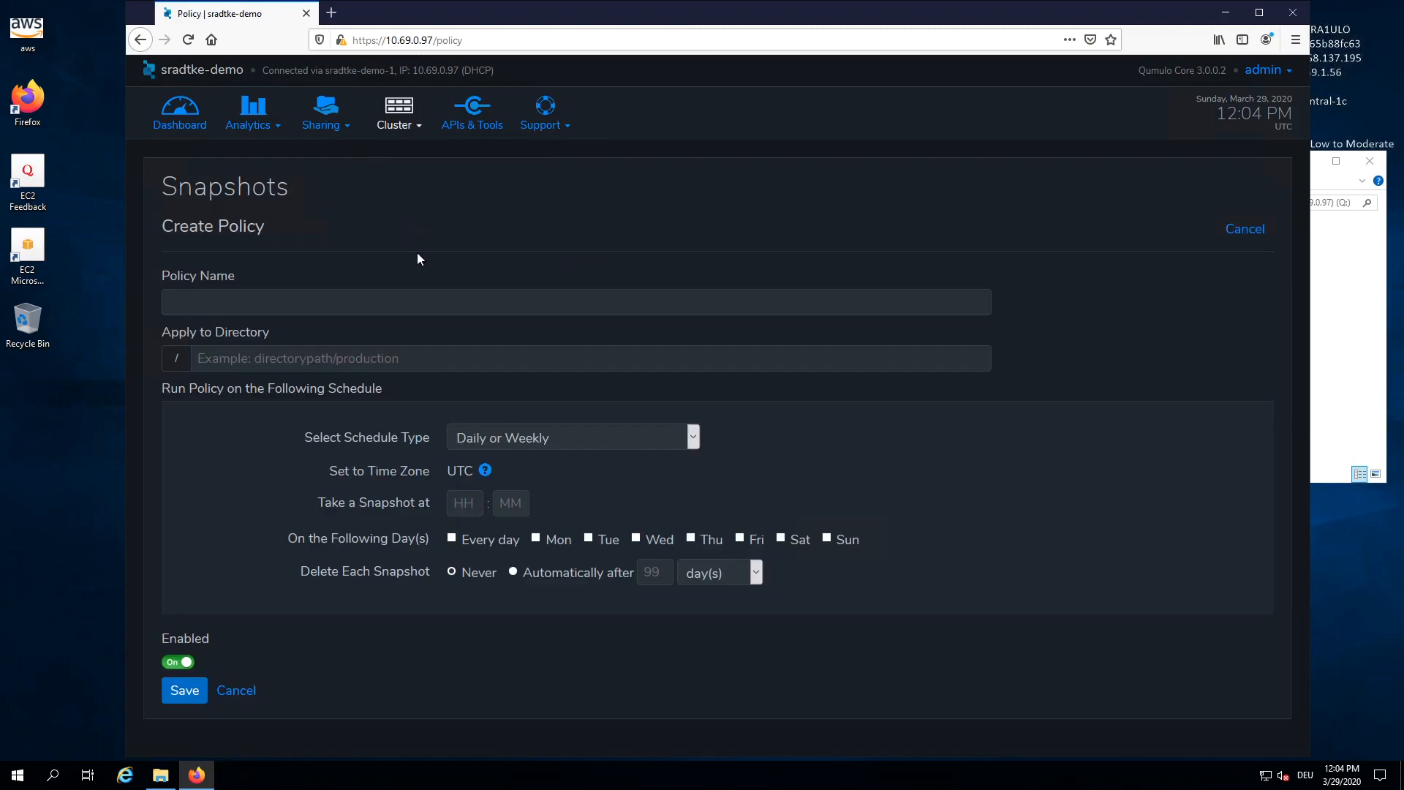
{"action": "left_click", "coordinate": [336, 302]}
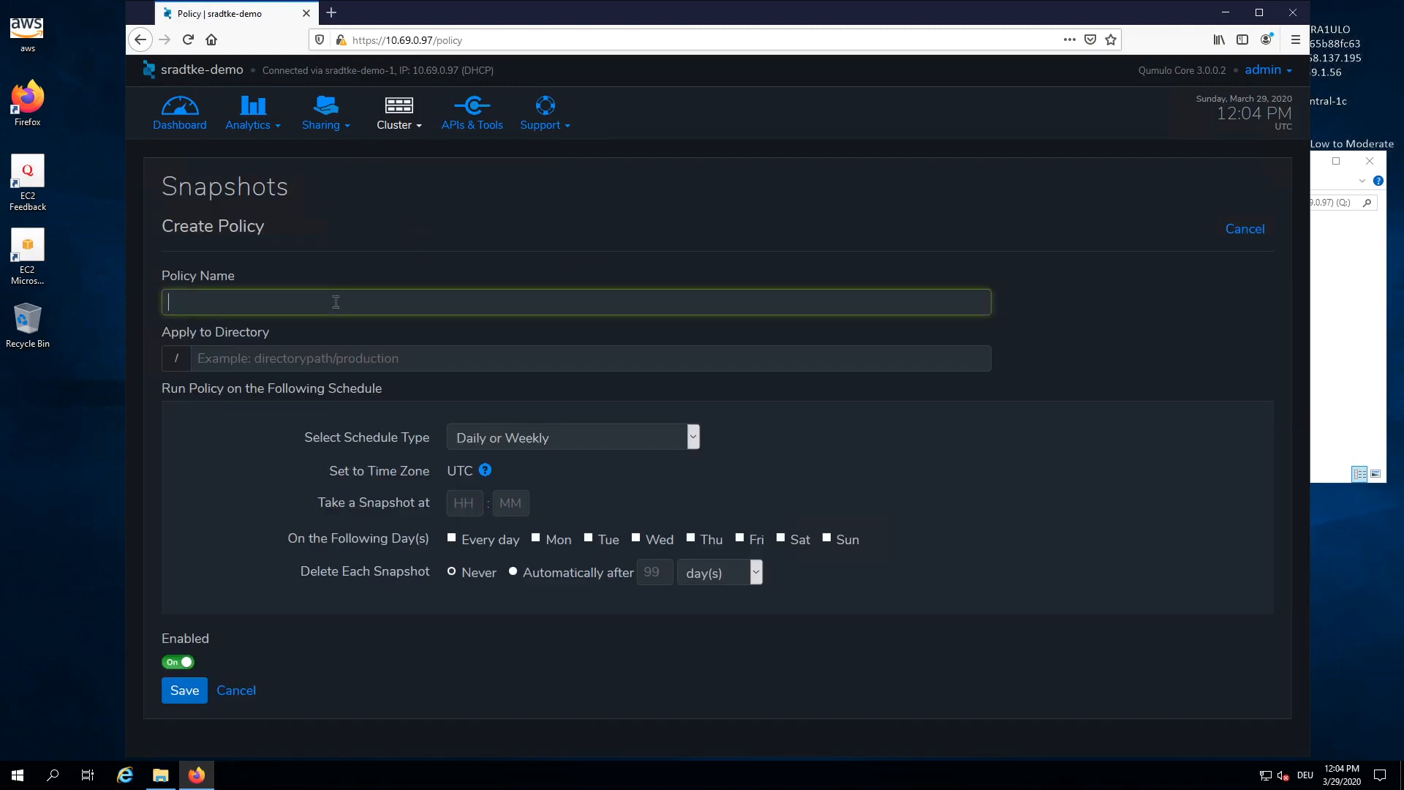
{"action": "type", "text": "data every hour"}
{"action": "left_click", "coordinate": [258, 353]}
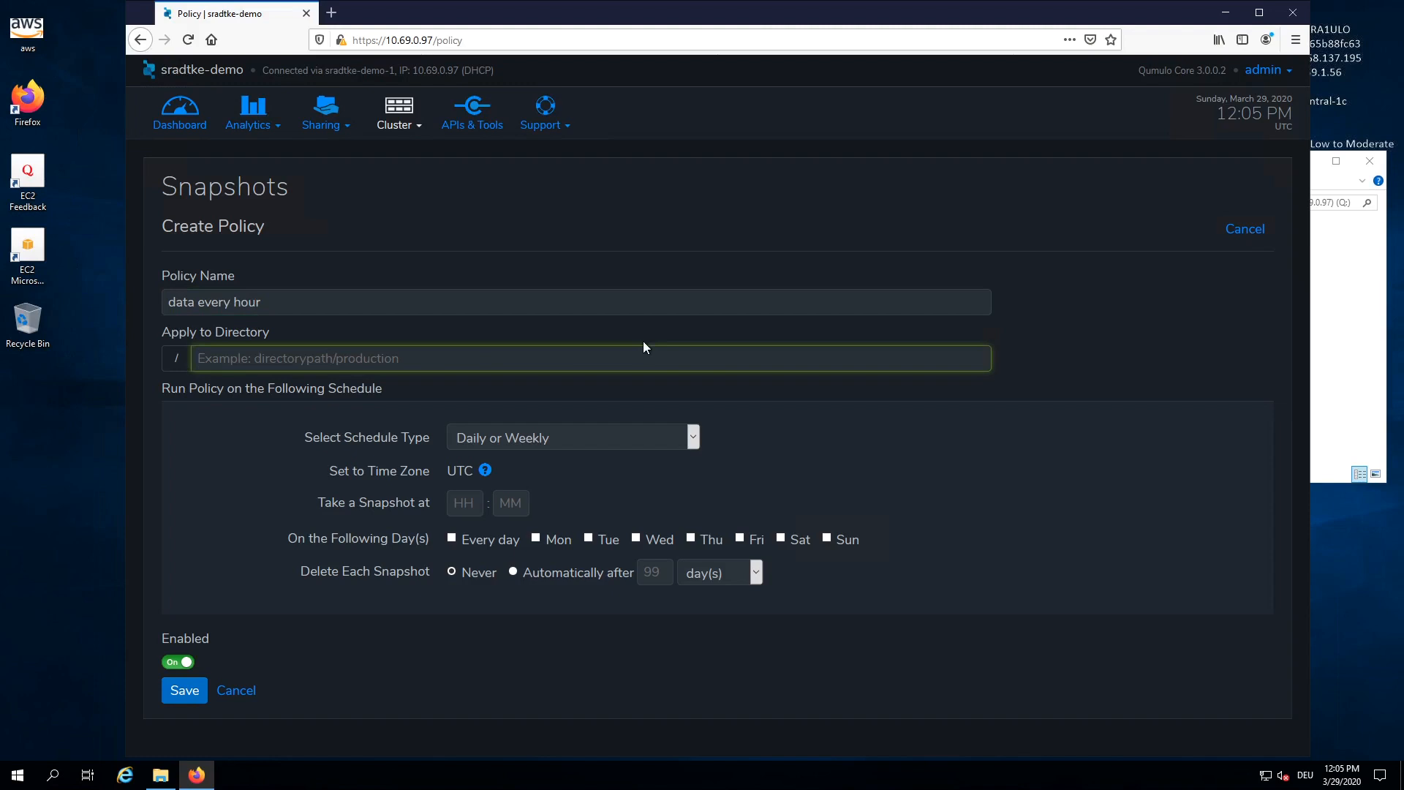
{"action": "type", "text": "aws/data"}
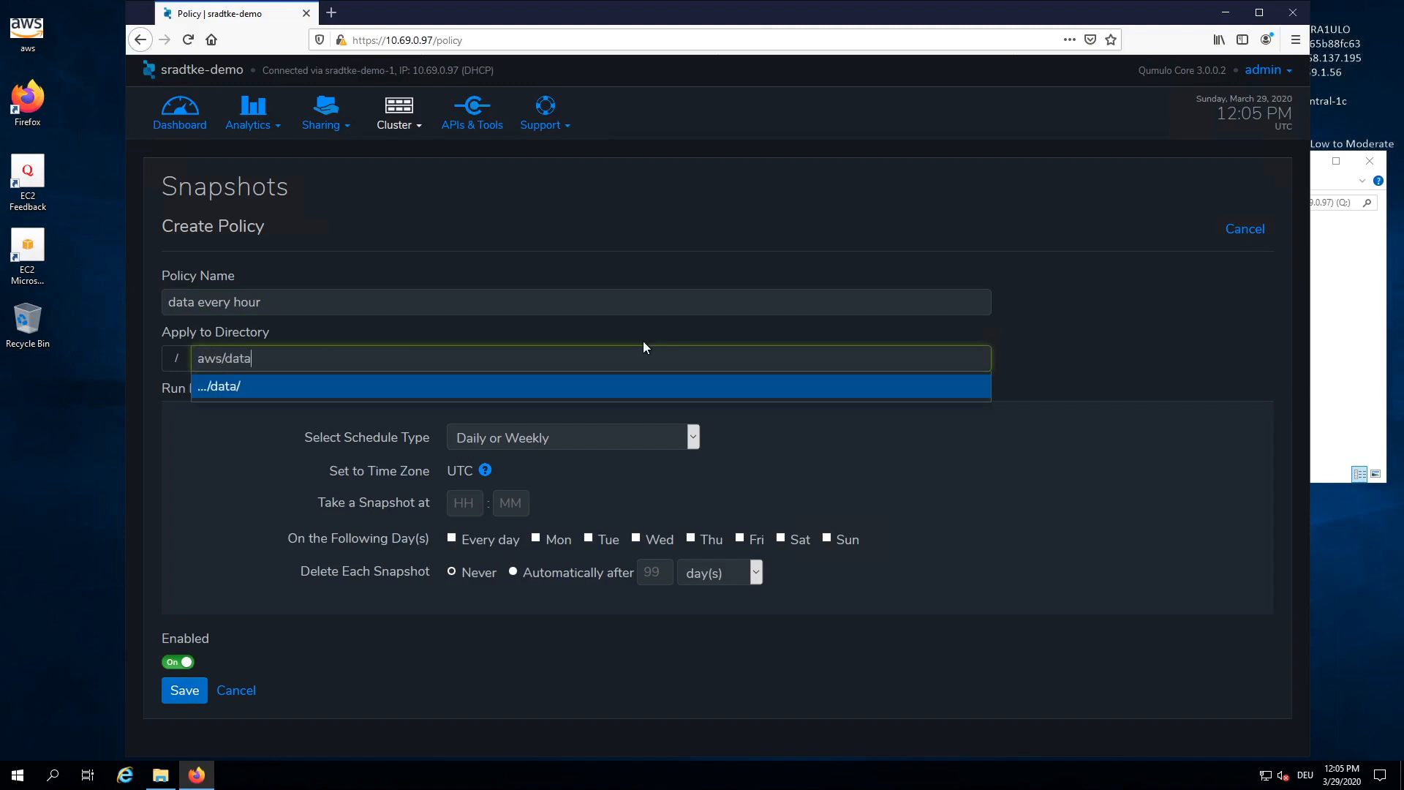
{"action": "left_click", "coordinate": [304, 388]}
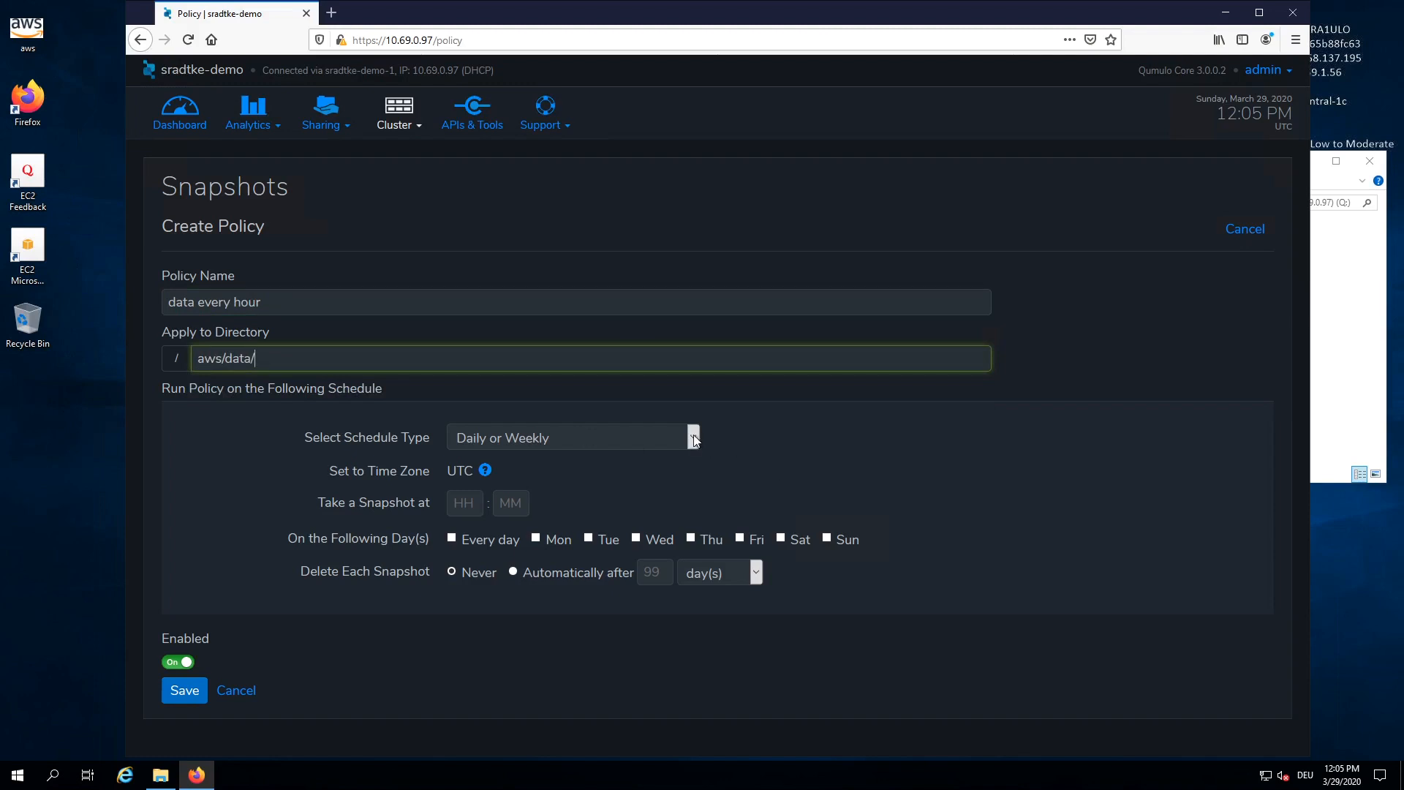
Step: Set the snapshot policy's schedule type to Hourly or Less with a snapshot every 60 minutes
{"action": "left_click", "coordinate": [693, 437]}
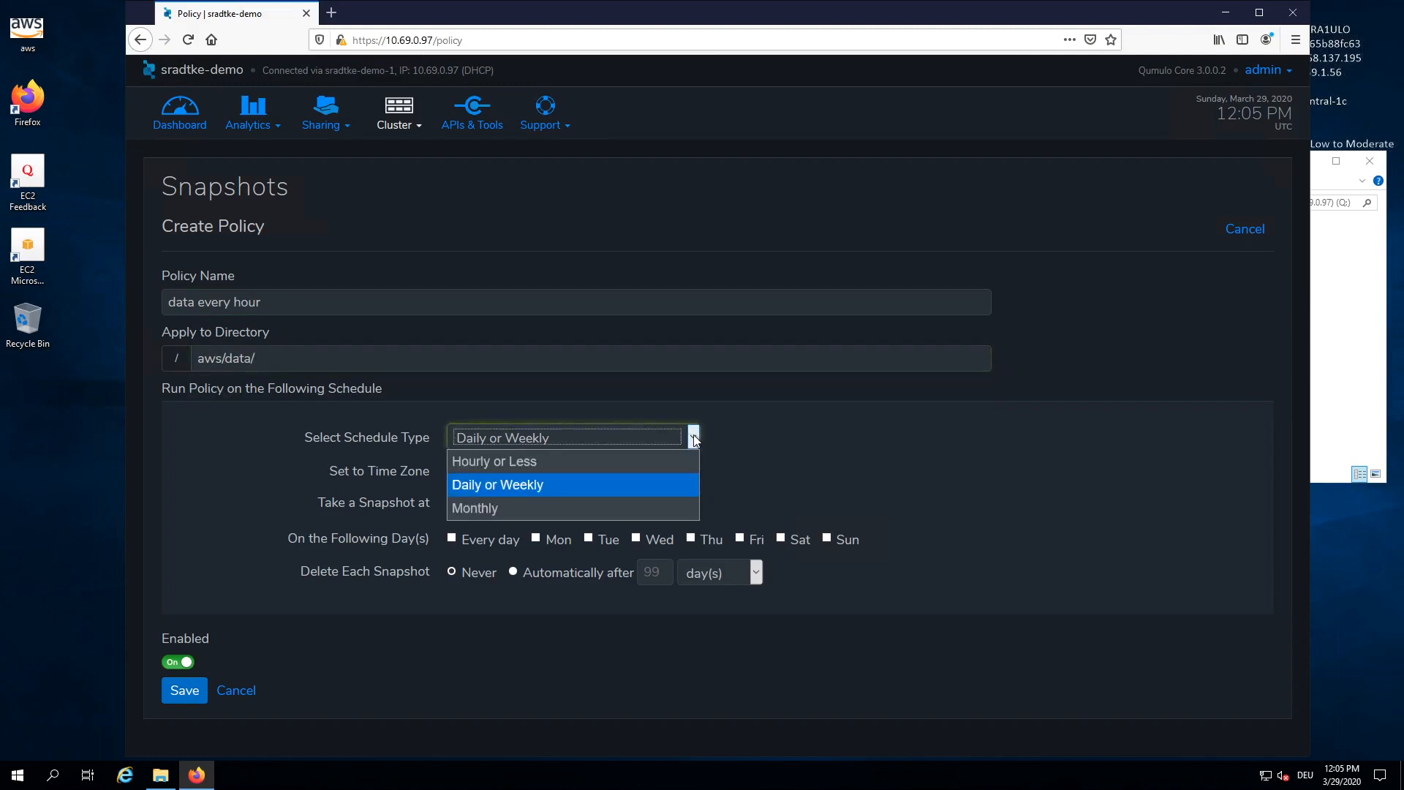
{"action": "left_click", "coordinate": [581, 462]}
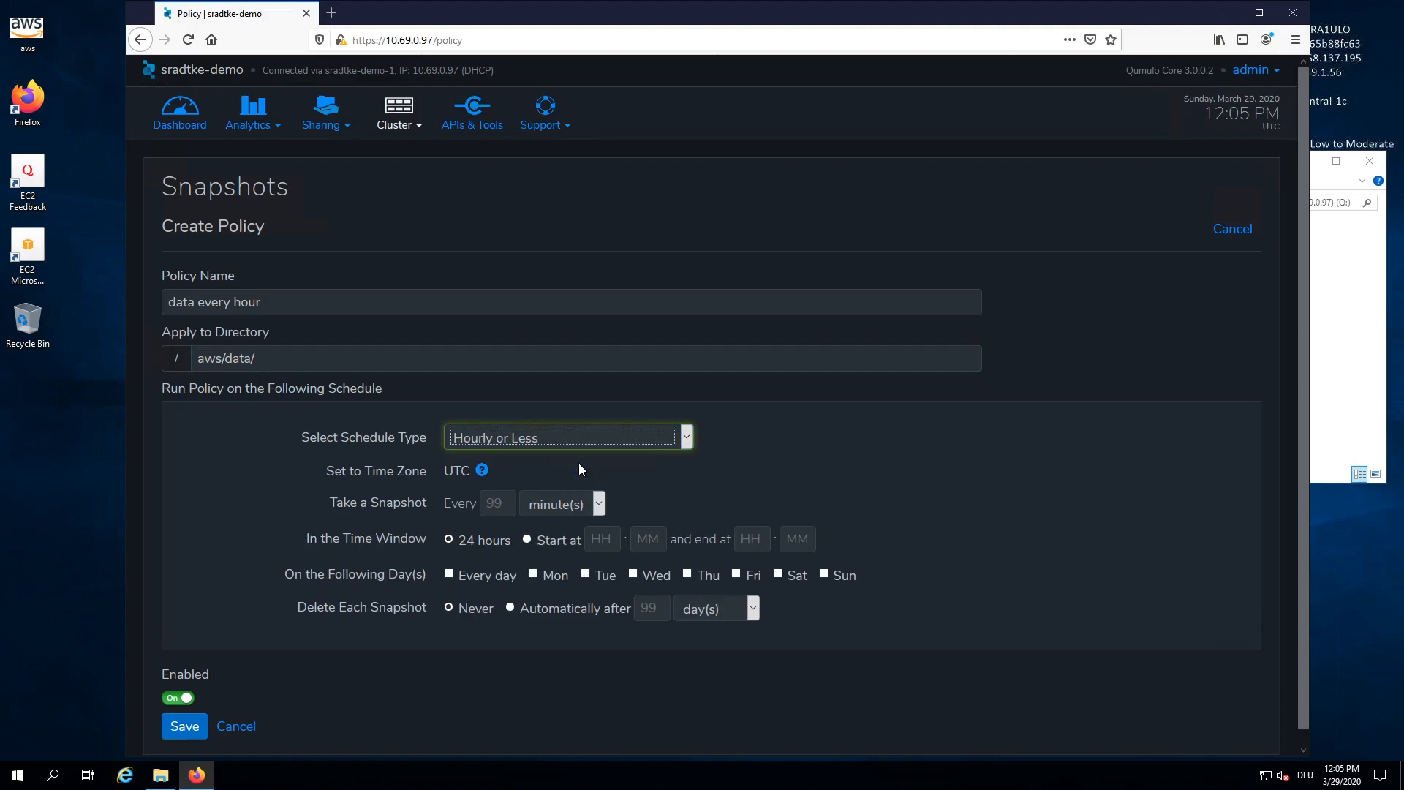
{"action": "left_click", "coordinate": [487, 505]}
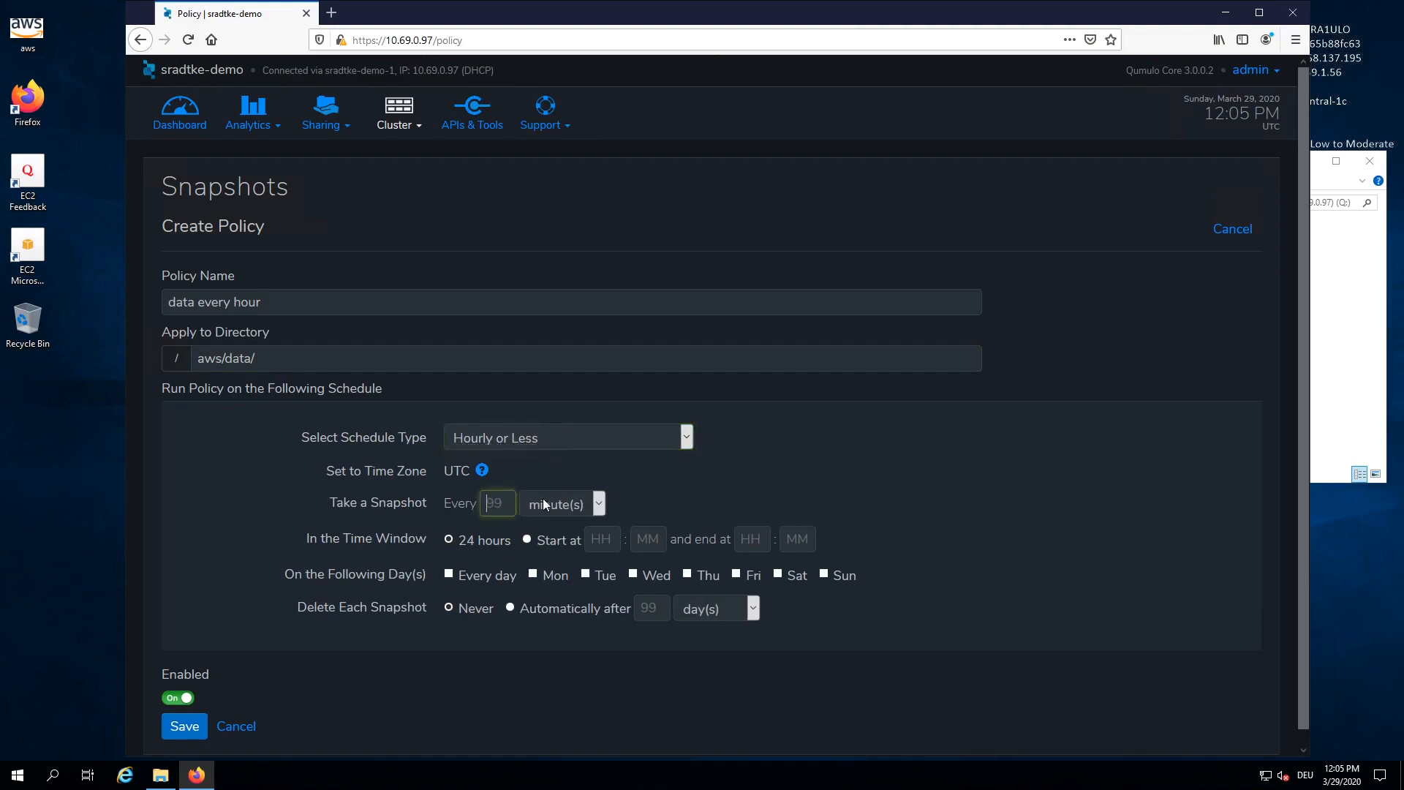
{"action": "type", "text": "60"}
Step: Run the snapshot policy every day, delete each snapshot automatically after 3 days, and save the policy
{"action": "scroll", "coordinate": [678, 489], "scroll_direction": "down", "scroll_amount": 1}
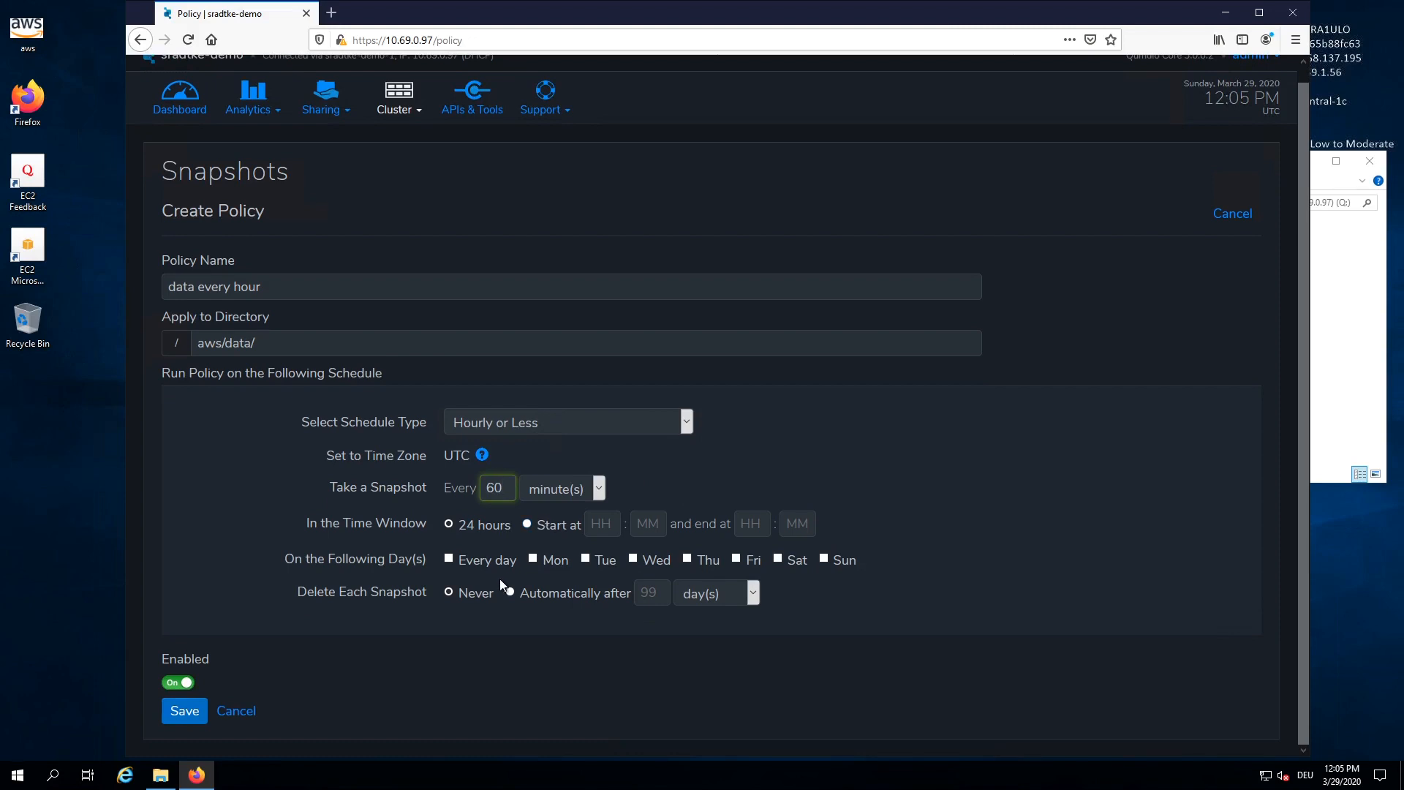
{"action": "left_click", "coordinate": [450, 560]}
{"action": "left_click", "coordinate": [526, 596]}
{"action": "type", "text": "3"}
{"action": "left_click", "coordinate": [192, 709]}
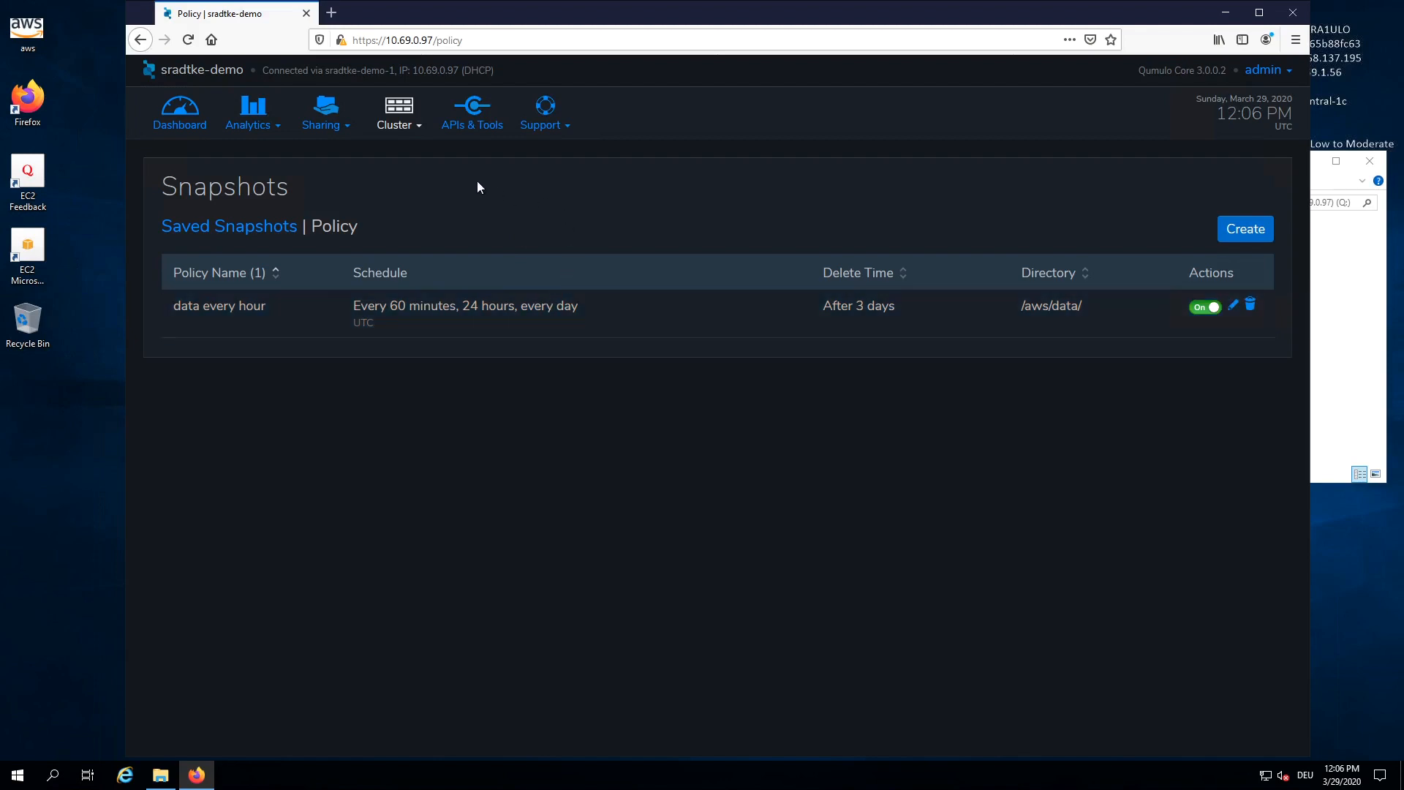
Step: Start a new replication relationship on the AWS cluster with aws/data/ as the source directory
{"action": "mouse_move", "coordinate": [410, 129]}
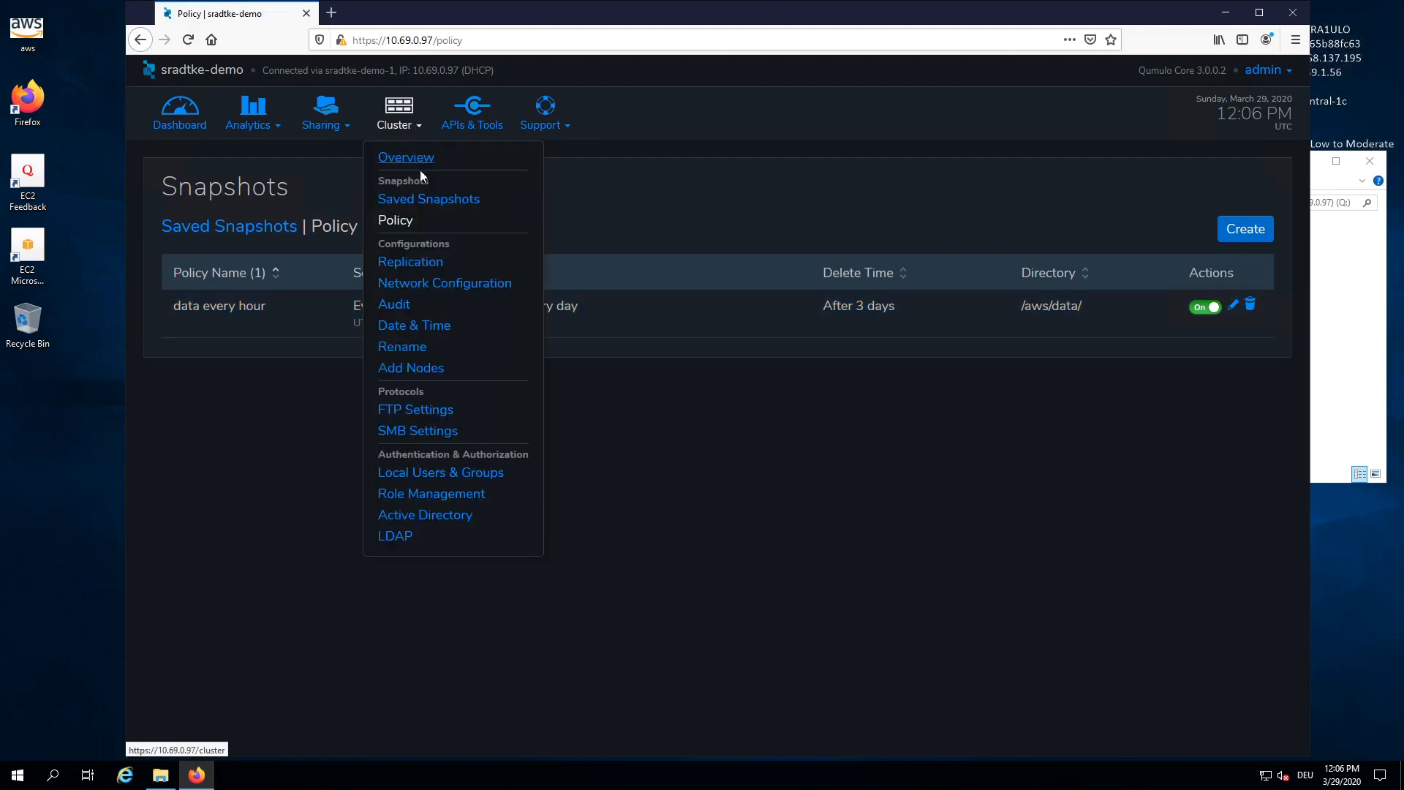
{"action": "left_click", "coordinate": [419, 262]}
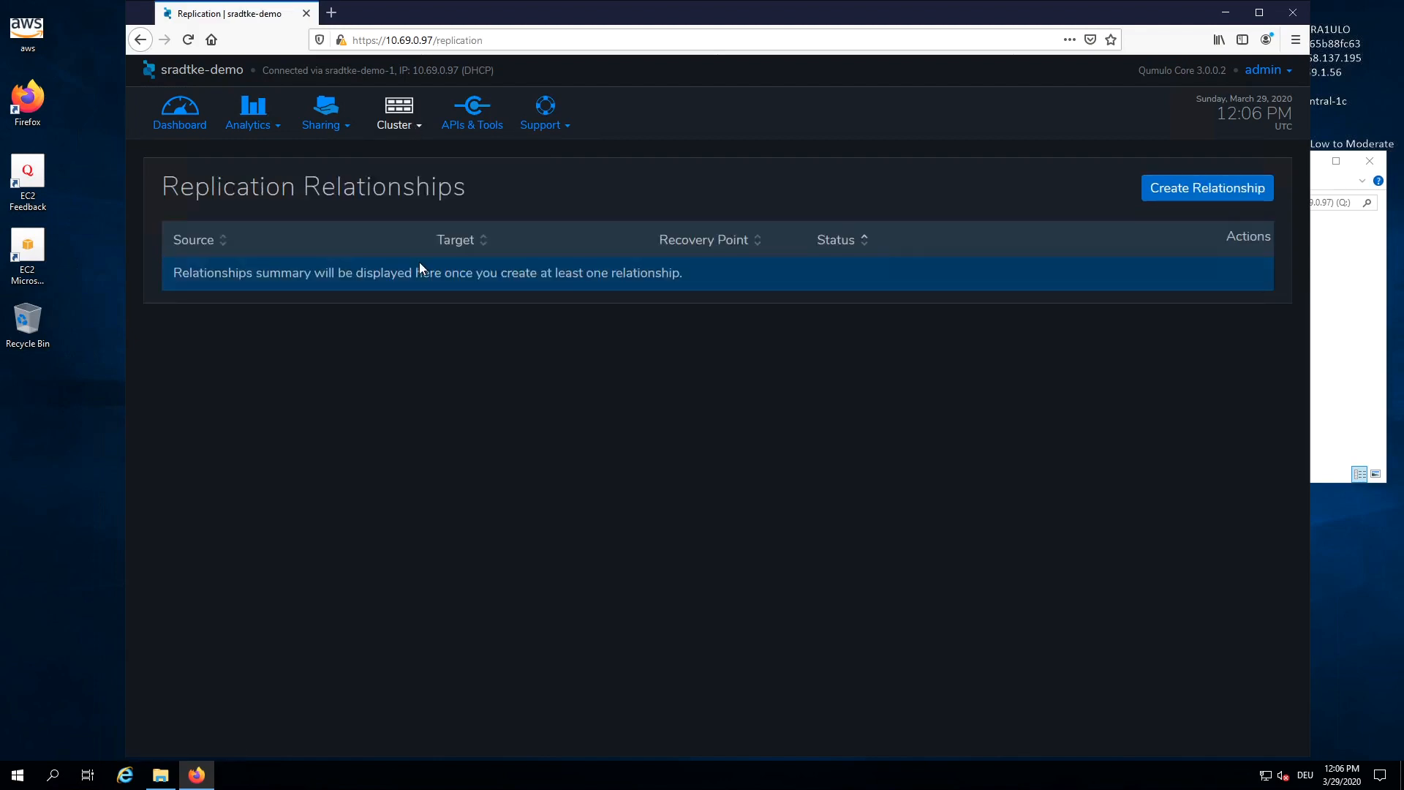
{"action": "left_click", "coordinate": [1217, 192]}
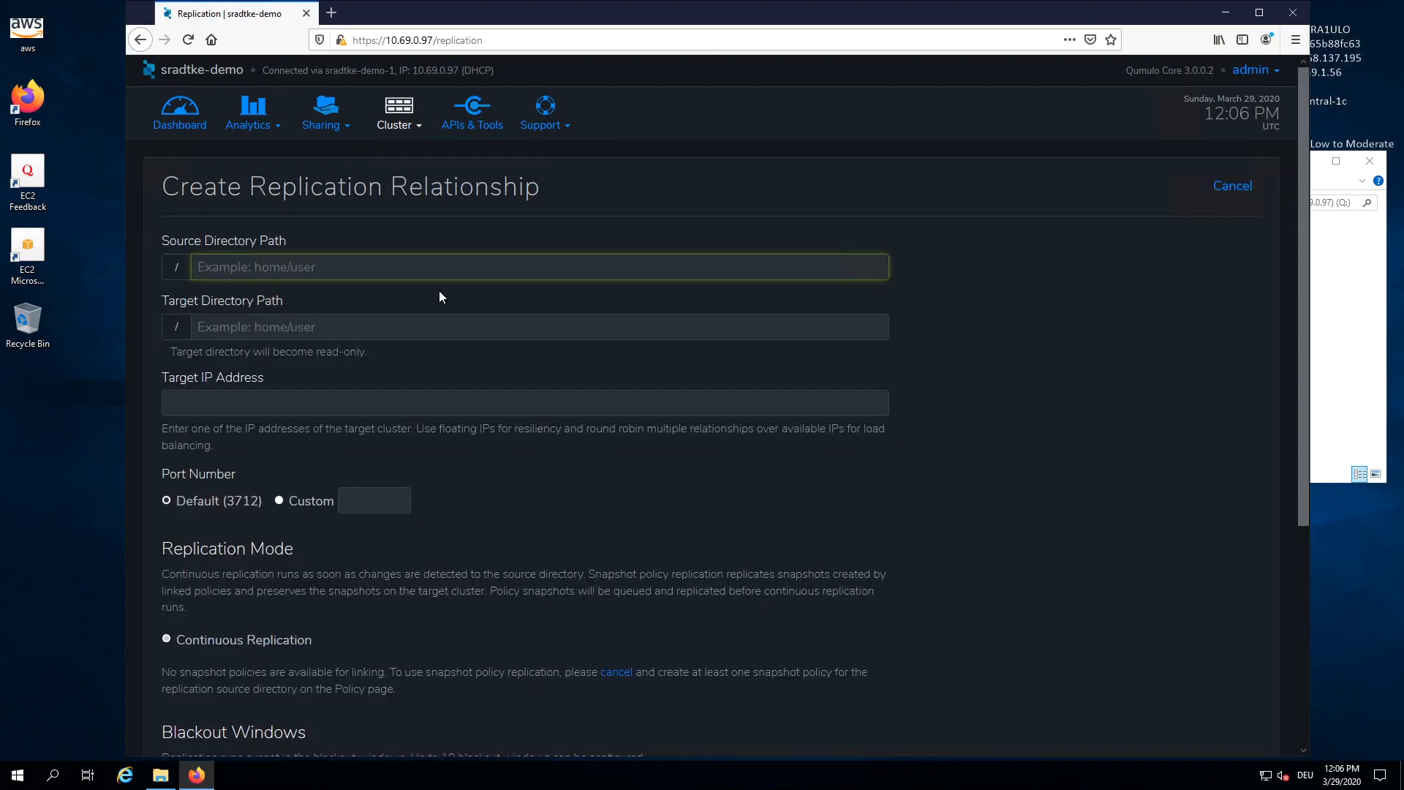
{"action": "type", "text": "aw"}
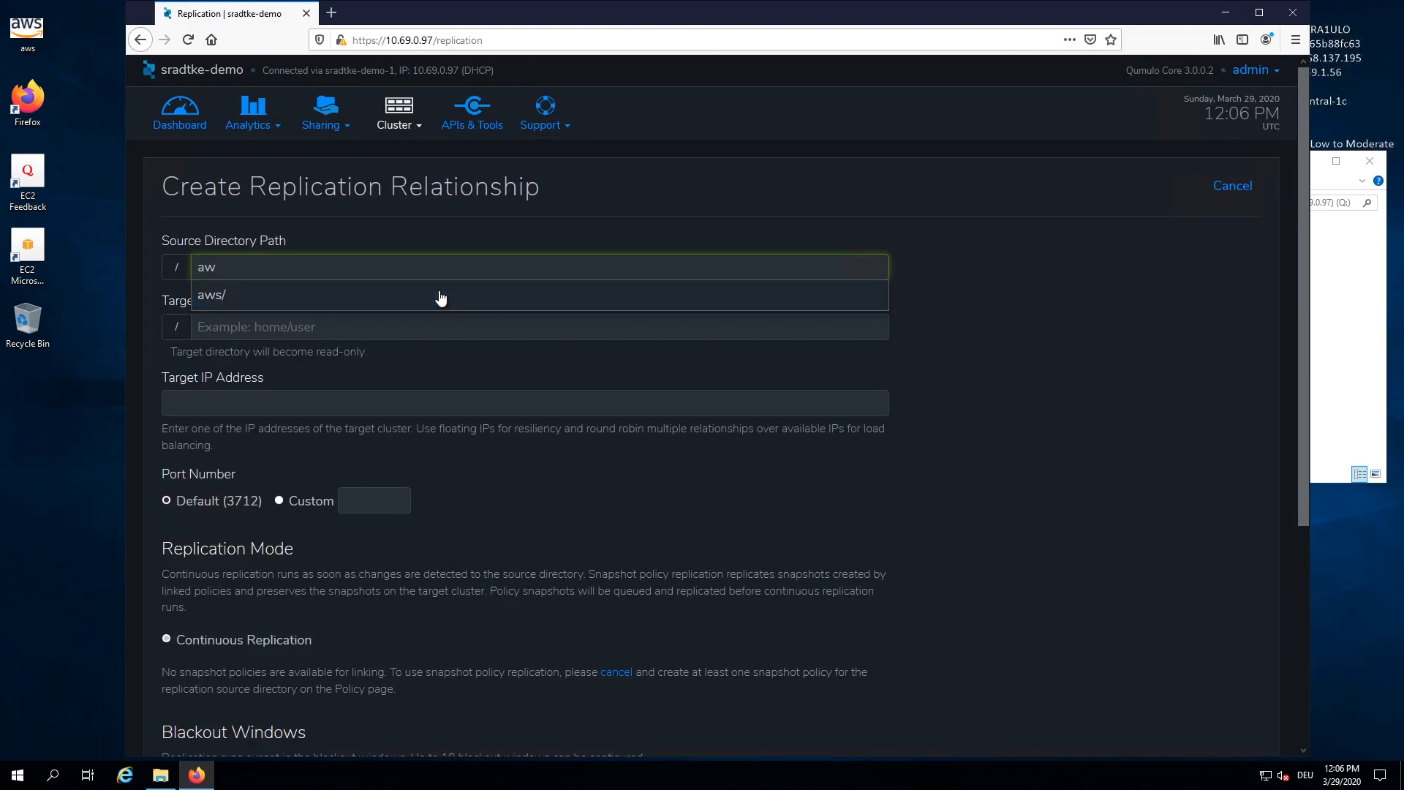
{"action": "left_click", "coordinate": [440, 296]}
{"action": "left_click", "coordinate": [440, 295]}
{"action": "key", "text": "Tab"}
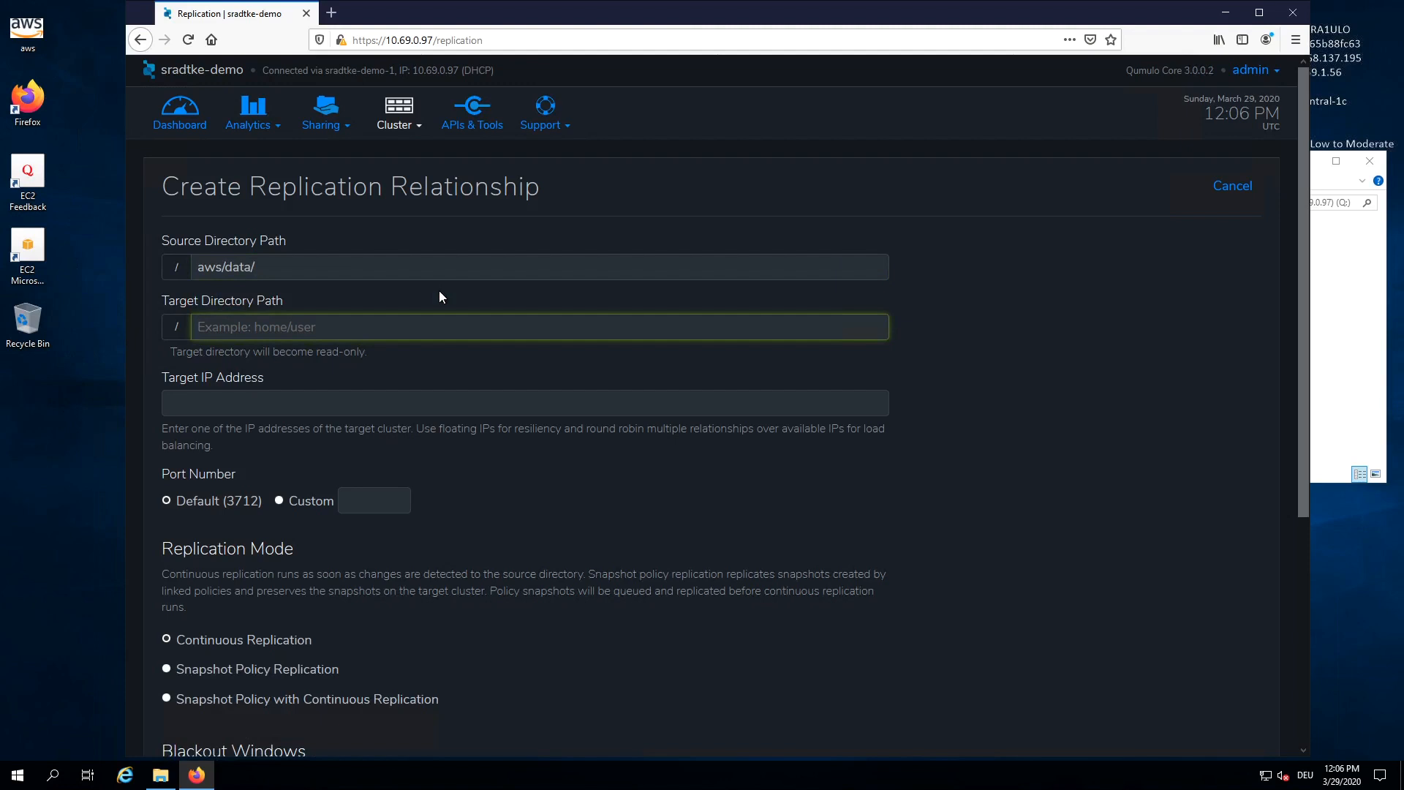
Step: Set the replication target directory to gcp/data and the target IP address to 35.206.131.230
{"action": "type", "text": "gcp/data"}
{"action": "key", "text": "Tab"}
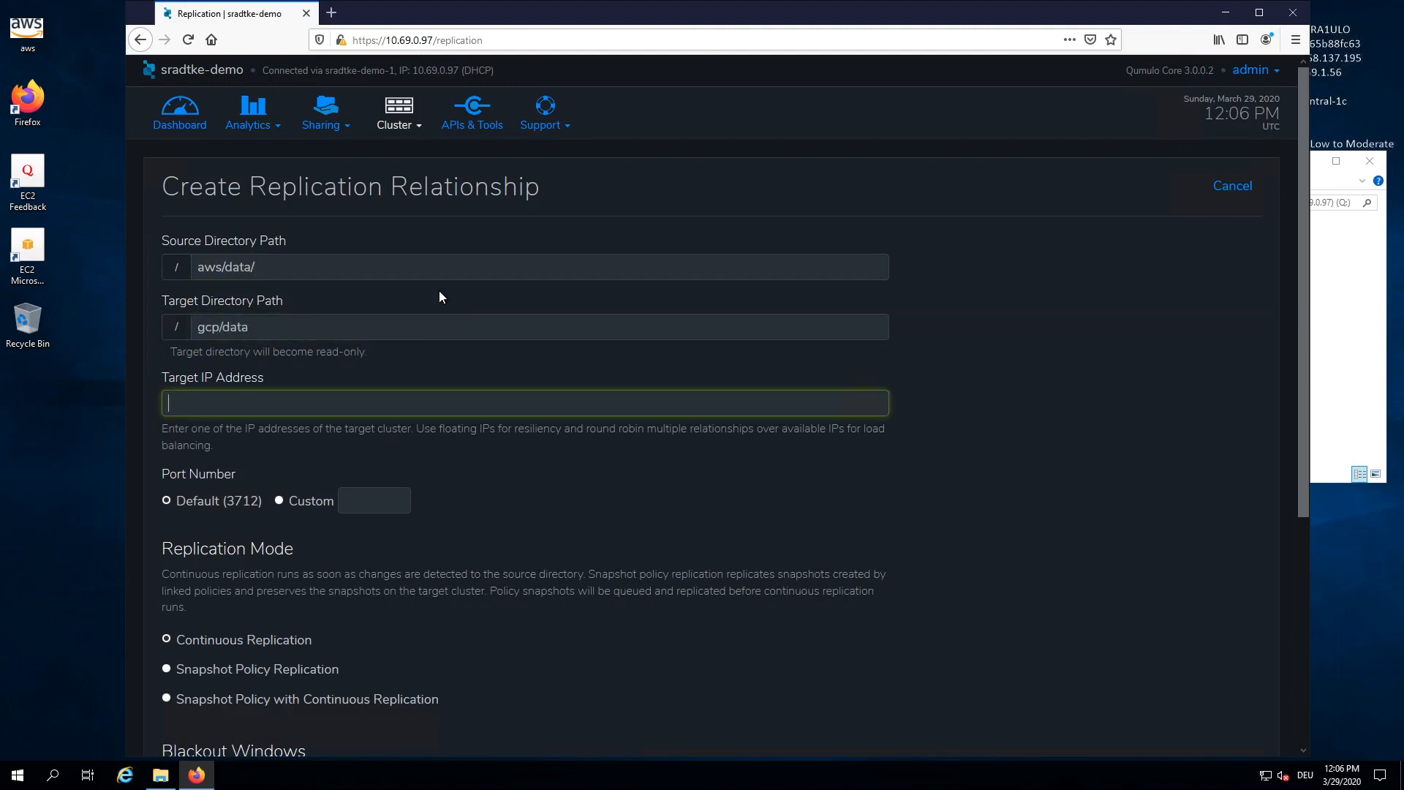
{"action": "type", "text": "35.206.131.230"}
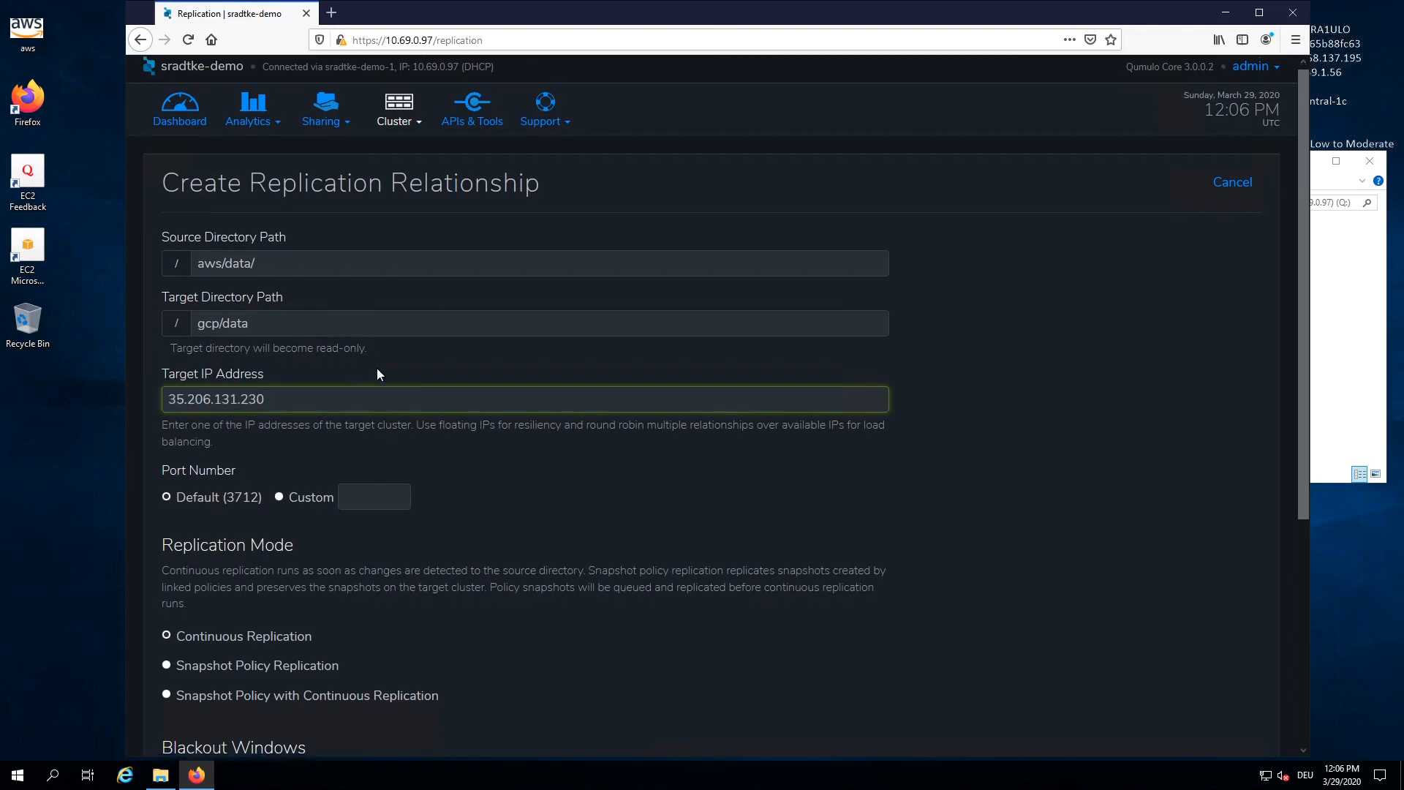
Step: Set the replication mode to Snapshot Policy Replication and link the "data every hour" snapshot policy
{"action": "scroll", "coordinate": [376, 367], "scroll_direction": "down", "scroll_amount": 2}
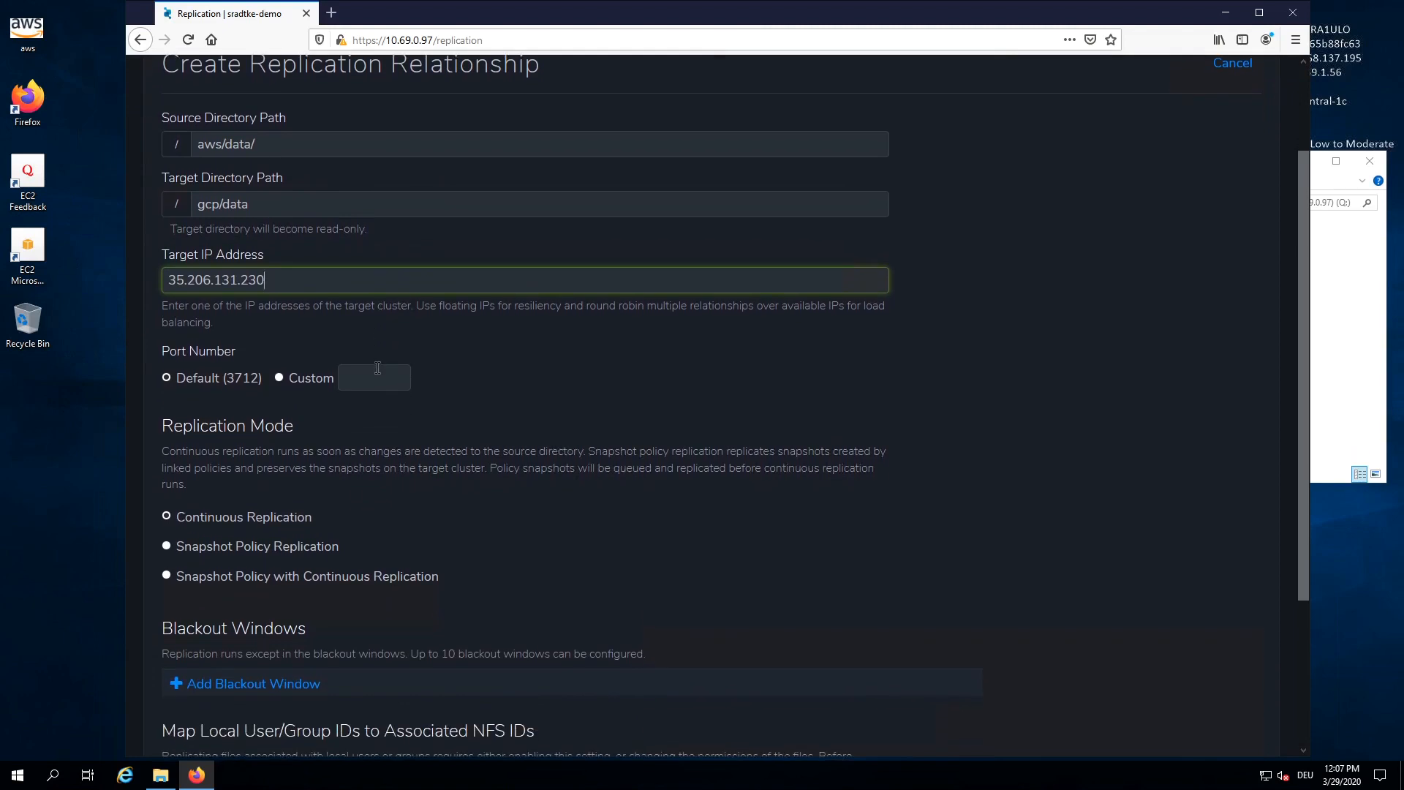
{"action": "scroll", "coordinate": [377, 367], "scroll_direction": "down", "scroll_amount": 1}
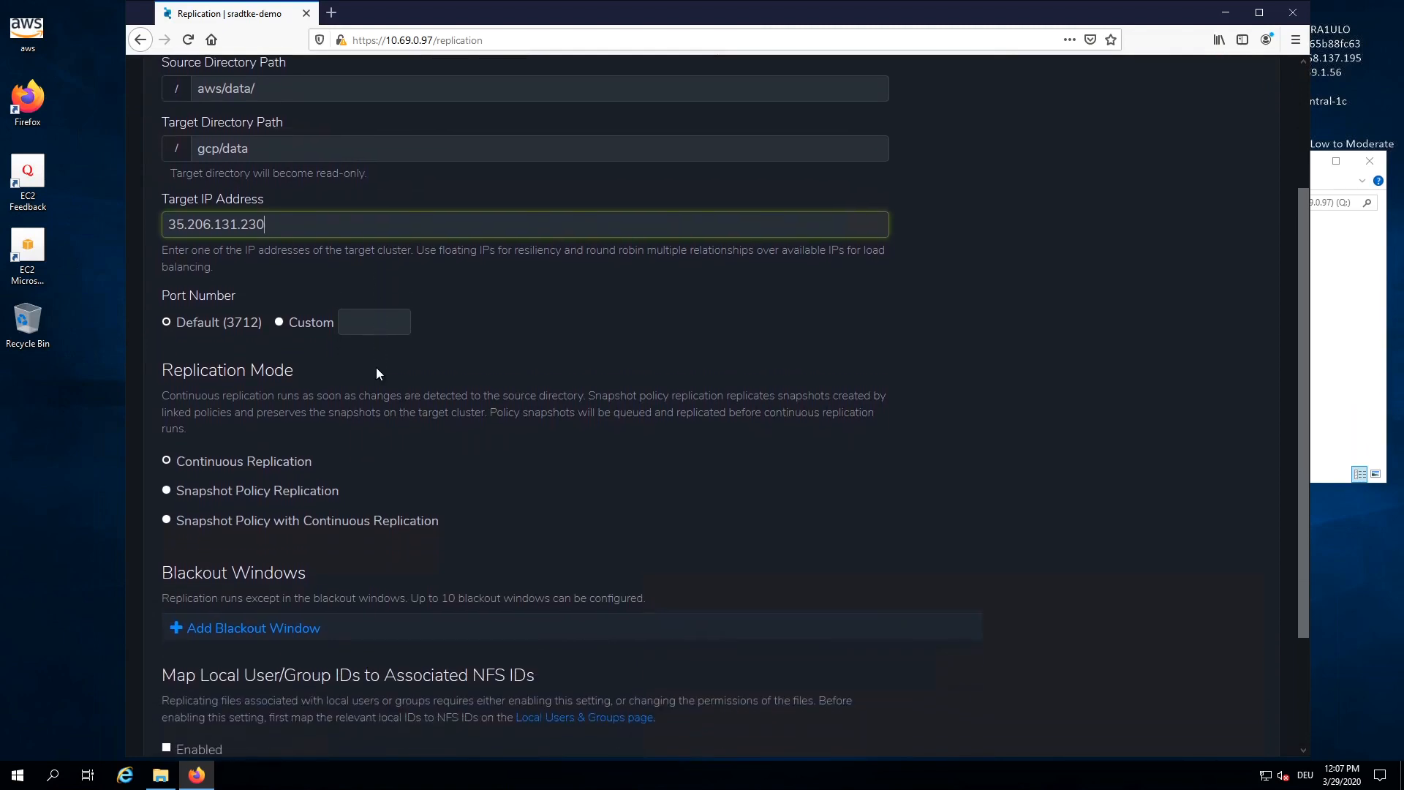
{"action": "scroll", "coordinate": [376, 368], "scroll_direction": "down", "scroll_amount": 1}
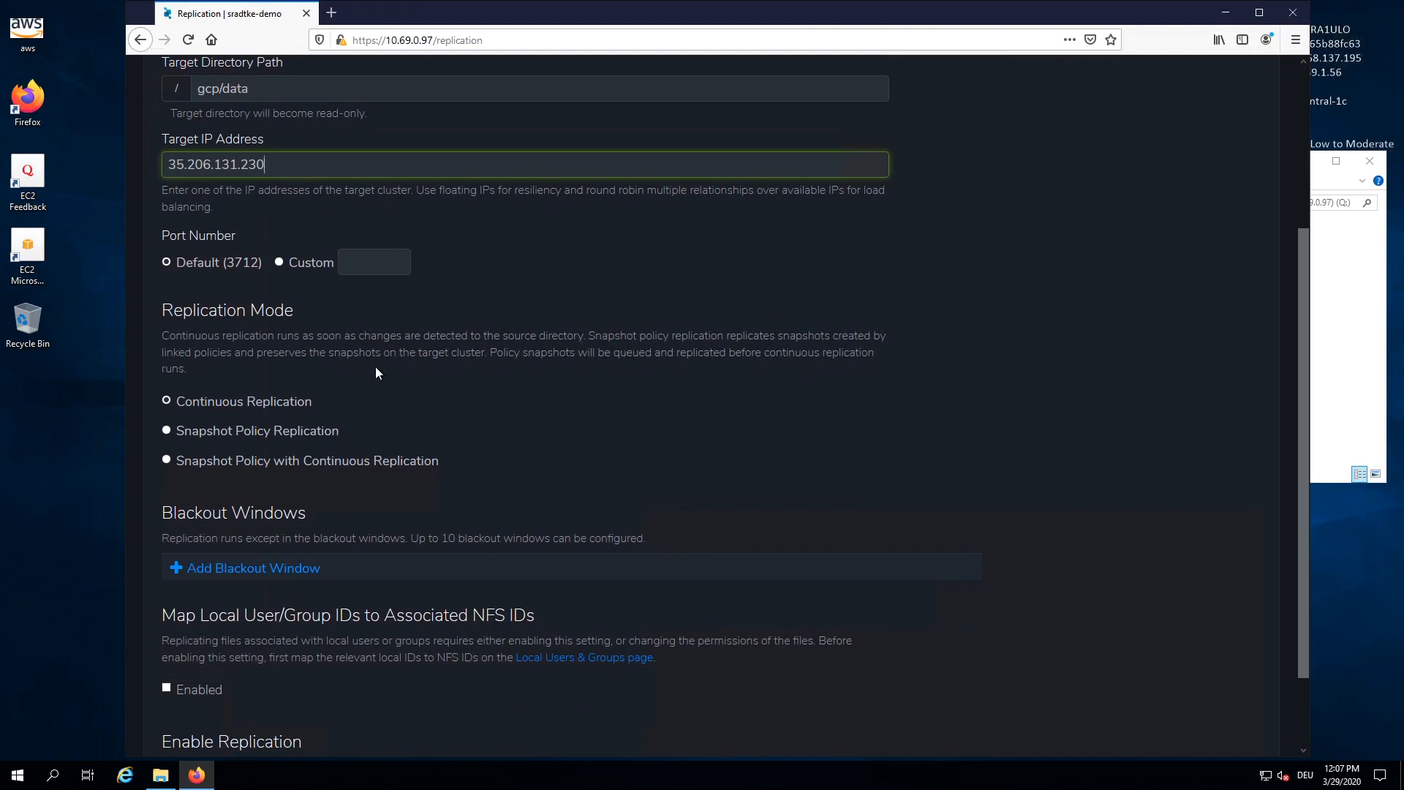
{"action": "left_click", "coordinate": [170, 431]}
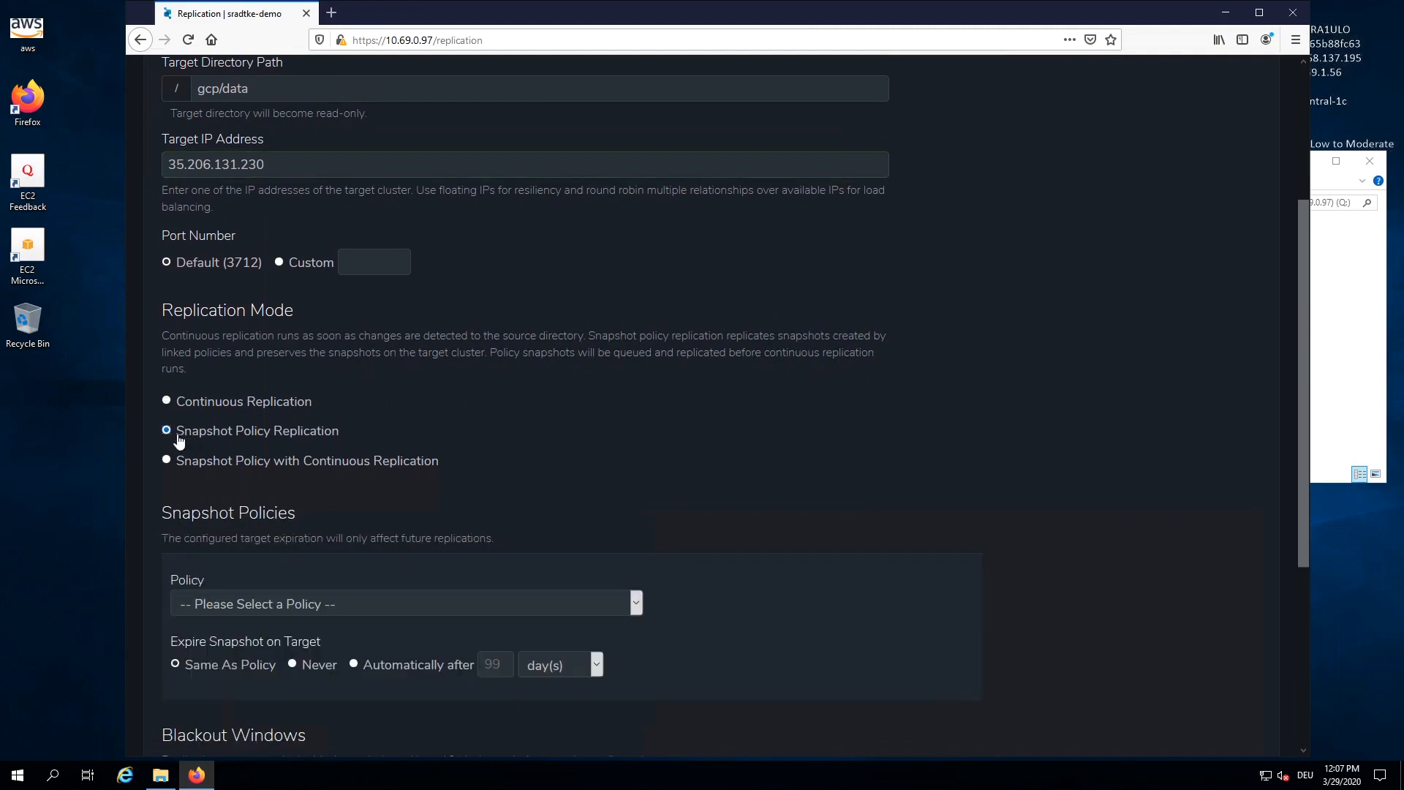
{"action": "scroll", "coordinate": [367, 434], "scroll_direction": "down", "scroll_amount": 2}
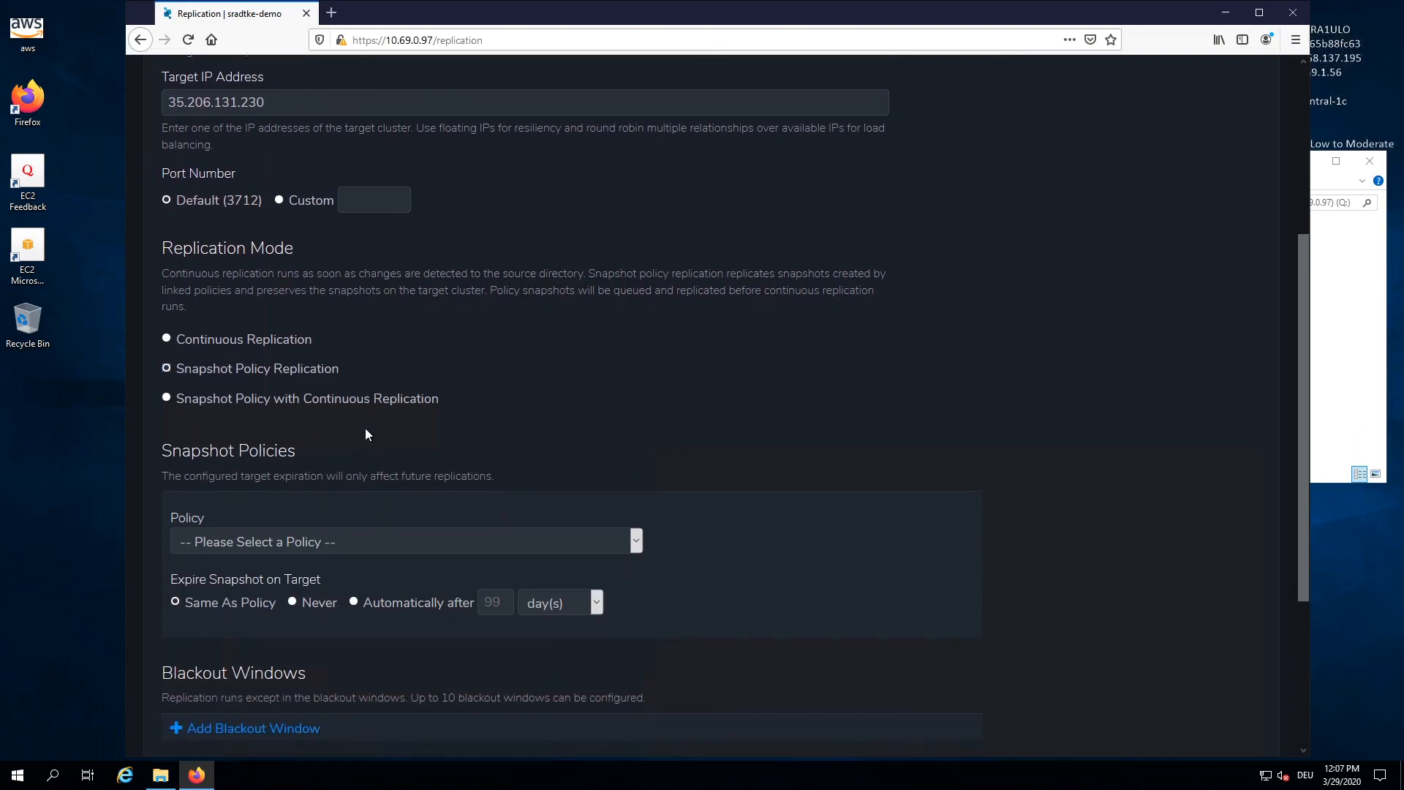
{"action": "scroll", "coordinate": [365, 434], "scroll_direction": "down", "scroll_amount": 2}
{"action": "left_click", "coordinate": [637, 456]}
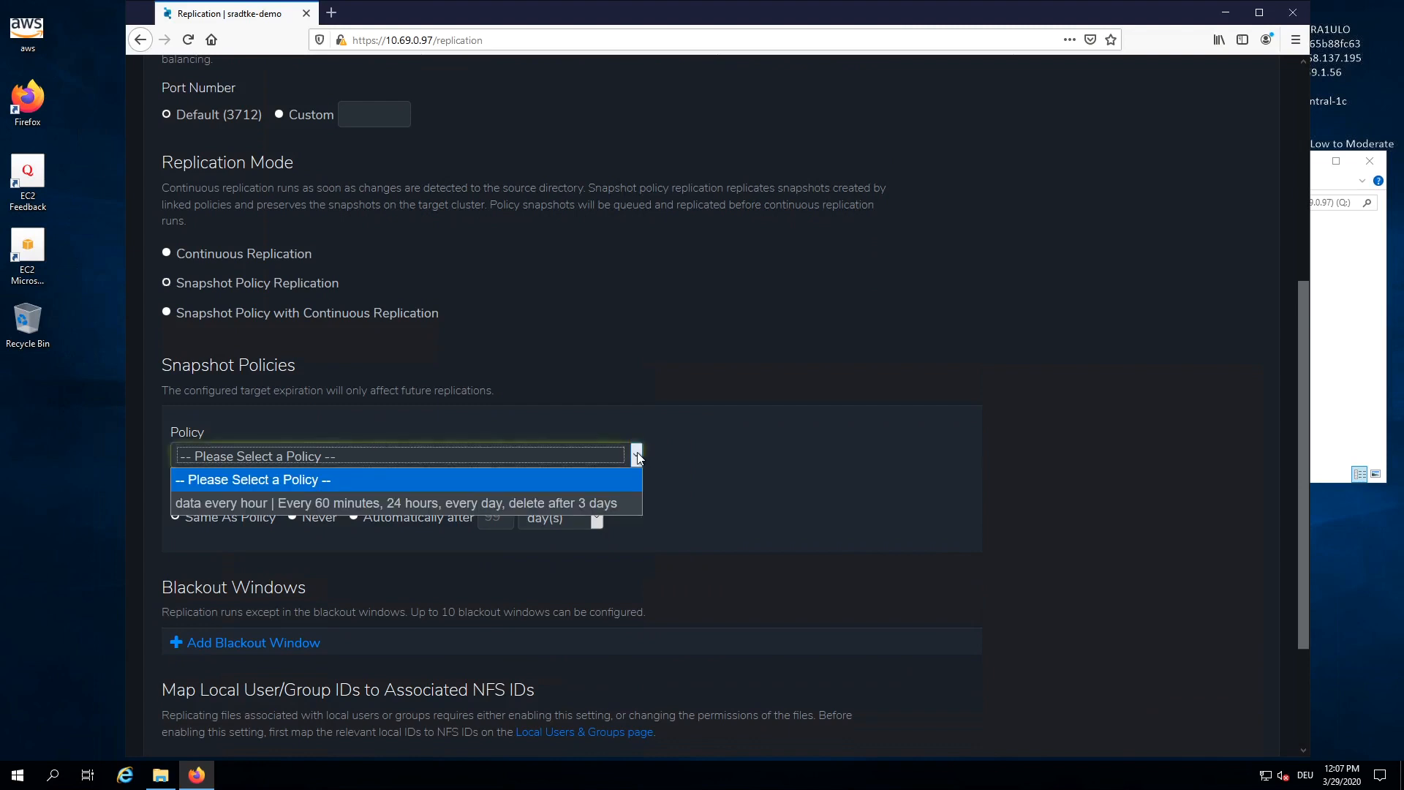
{"action": "left_click", "coordinate": [509, 503]}
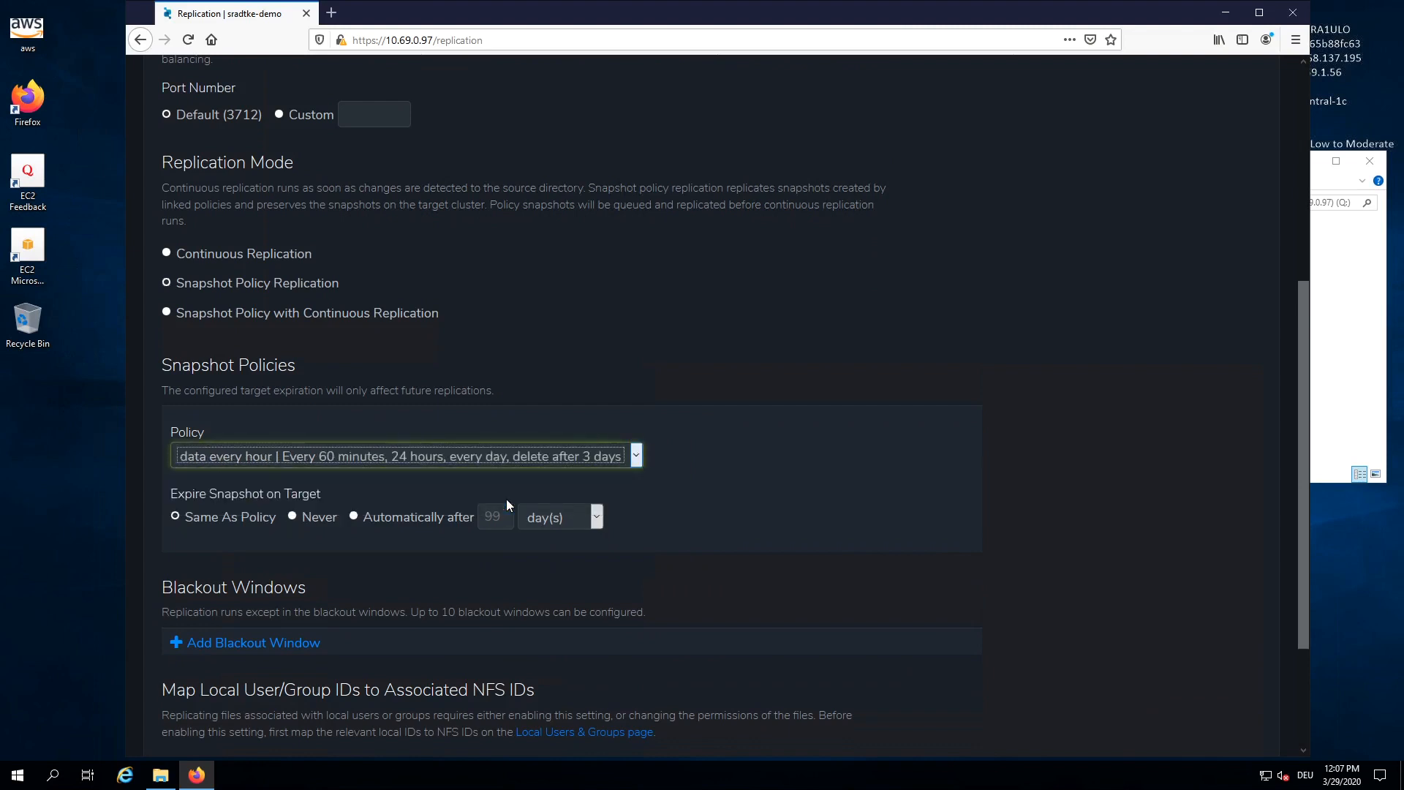
{"action": "scroll", "coordinate": [653, 463], "scroll_direction": "down", "scroll_amount": 1}
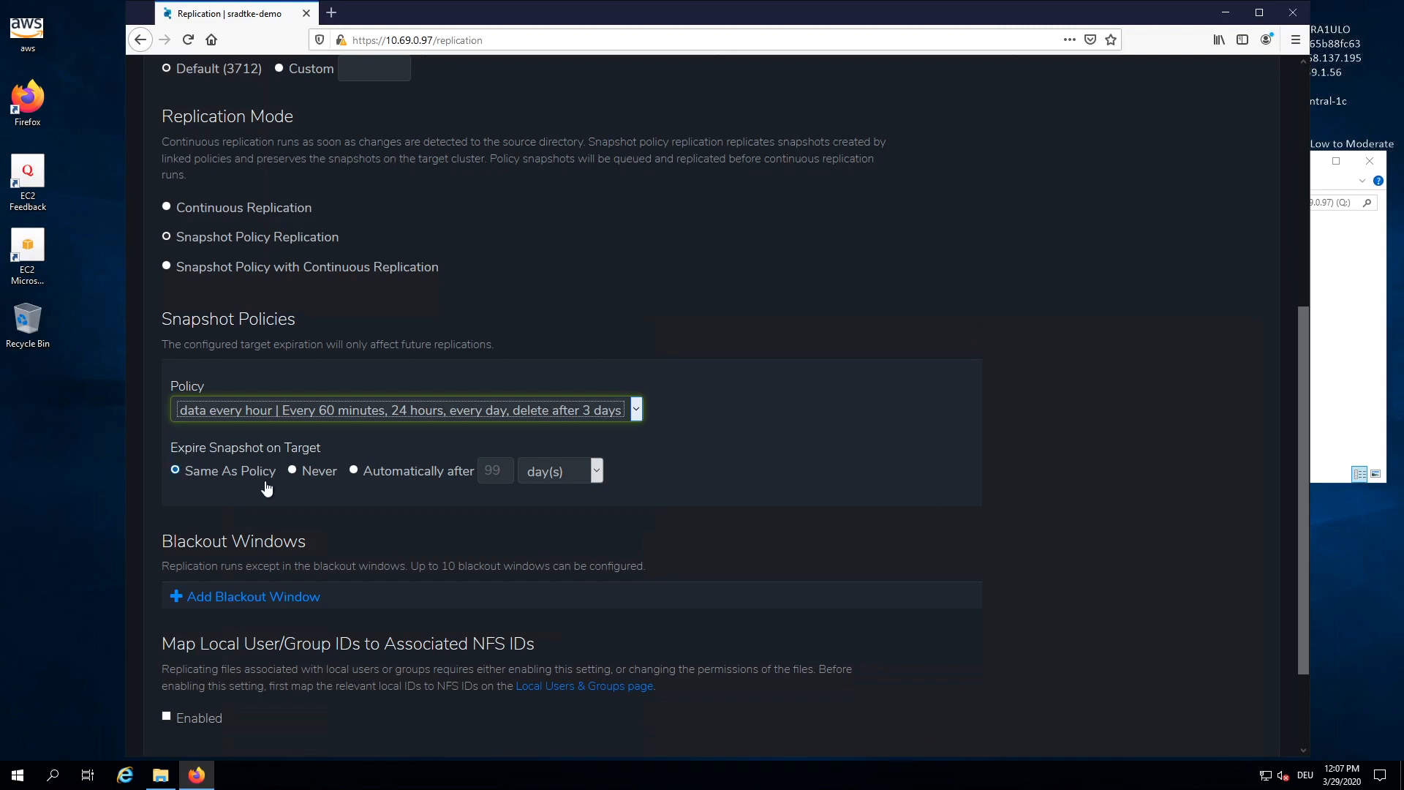
Step: Expire the replicated snapshots on the target automatically after 30 days and save the replication relationship
{"action": "left_click", "coordinate": [354, 472]}
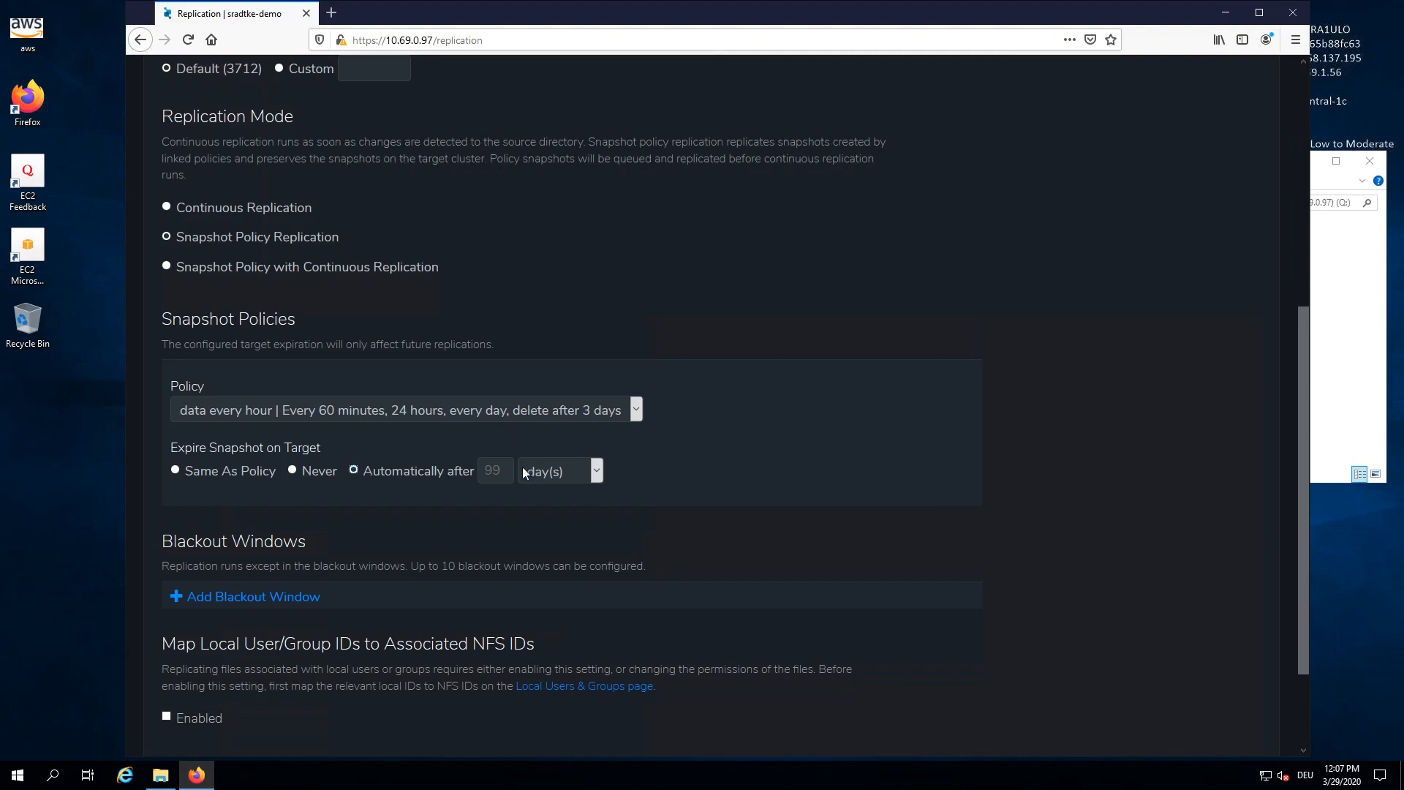
{"action": "left_click", "coordinate": [503, 466]}
{"action": "type", "text": "30"}
{"action": "scroll", "coordinate": [826, 348], "scroll_direction": "down", "scroll_amount": 3}
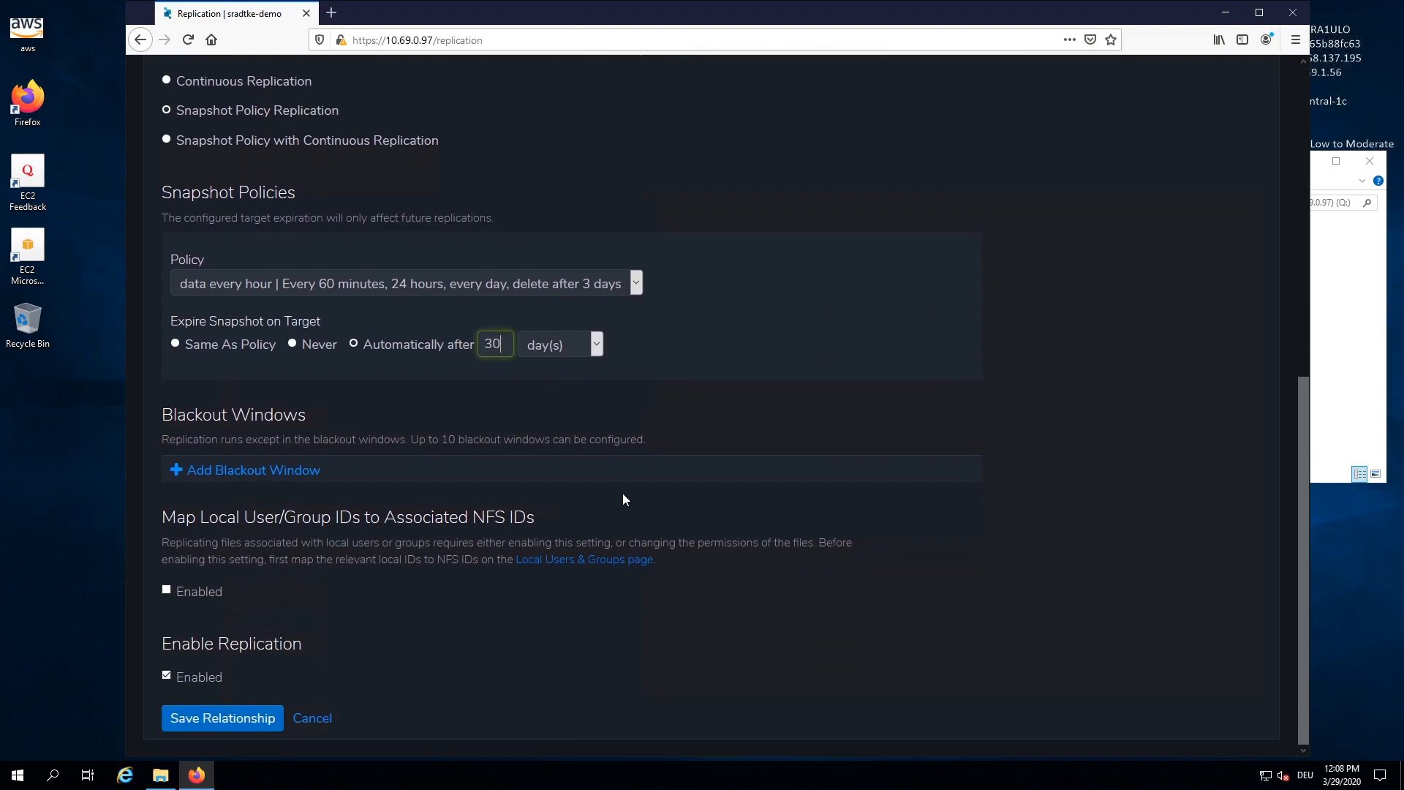
{"action": "left_click", "coordinate": [228, 713]}
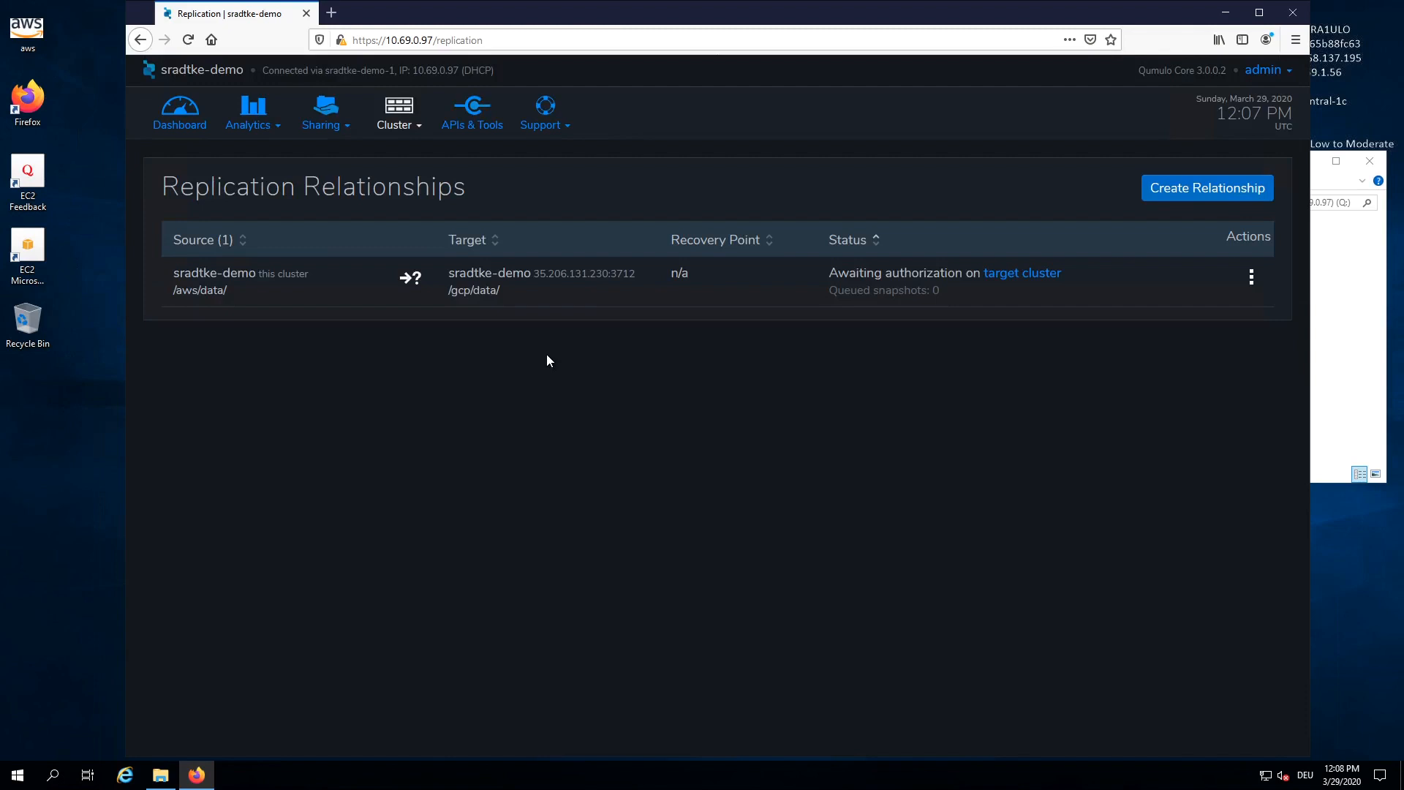
Step: Switch to the Google Cloud desktop and begin authorizing the replication relationship from /aws/data/ to /gcp/data/
{"action": "key", "text": "ctrl+Up"}
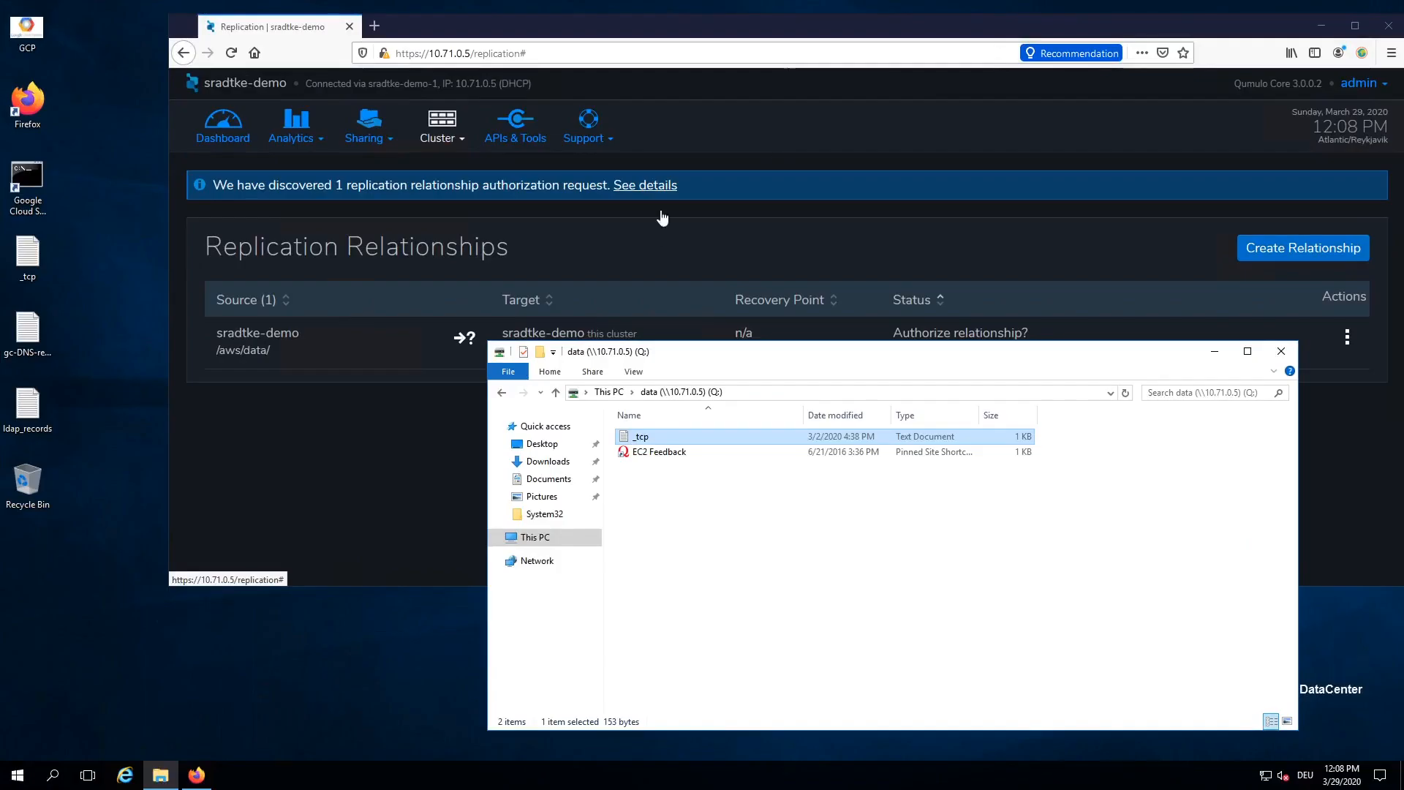
{"action": "left_click_drag", "start_coordinate": [784, 374], "coordinate": [1118, 494]}
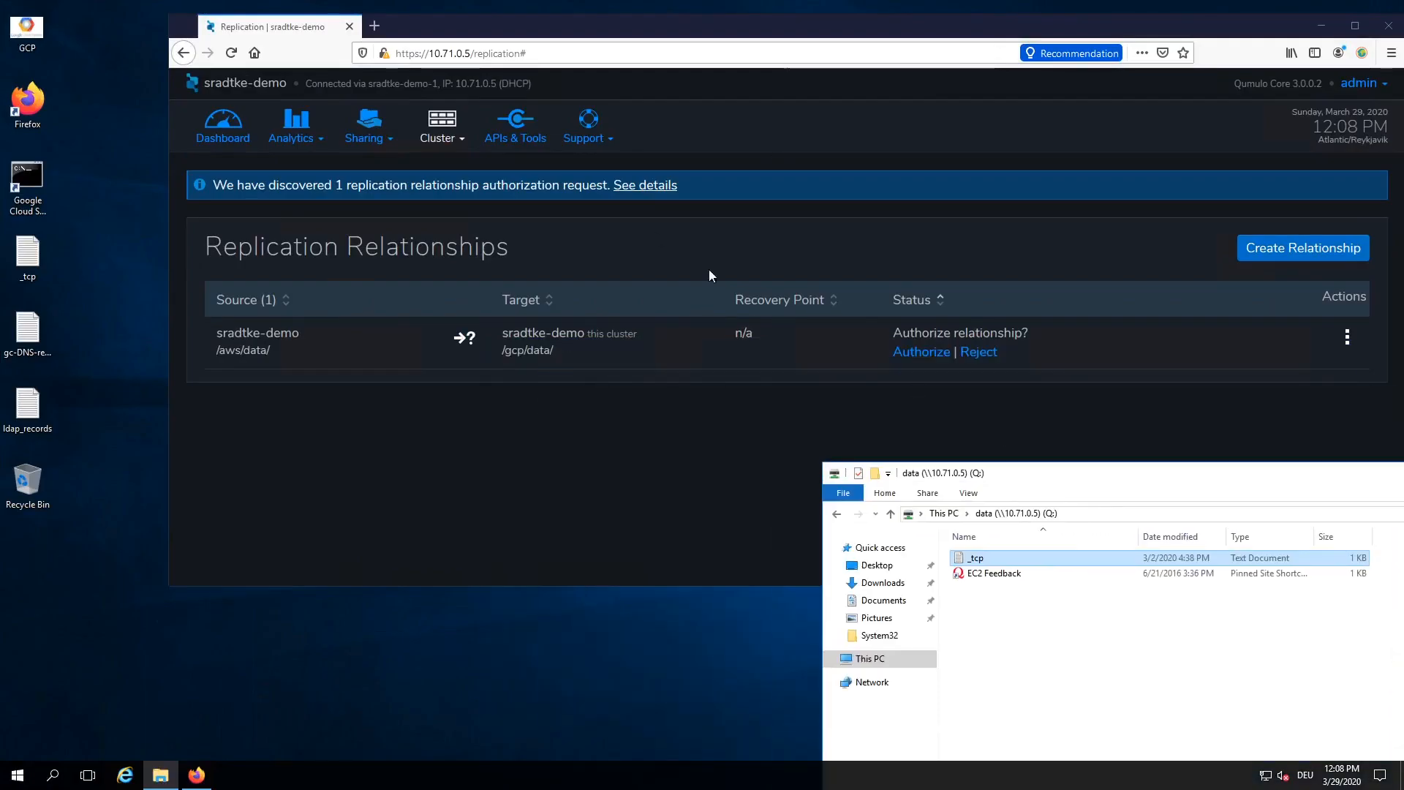
{"action": "left_click", "coordinate": [643, 189]}
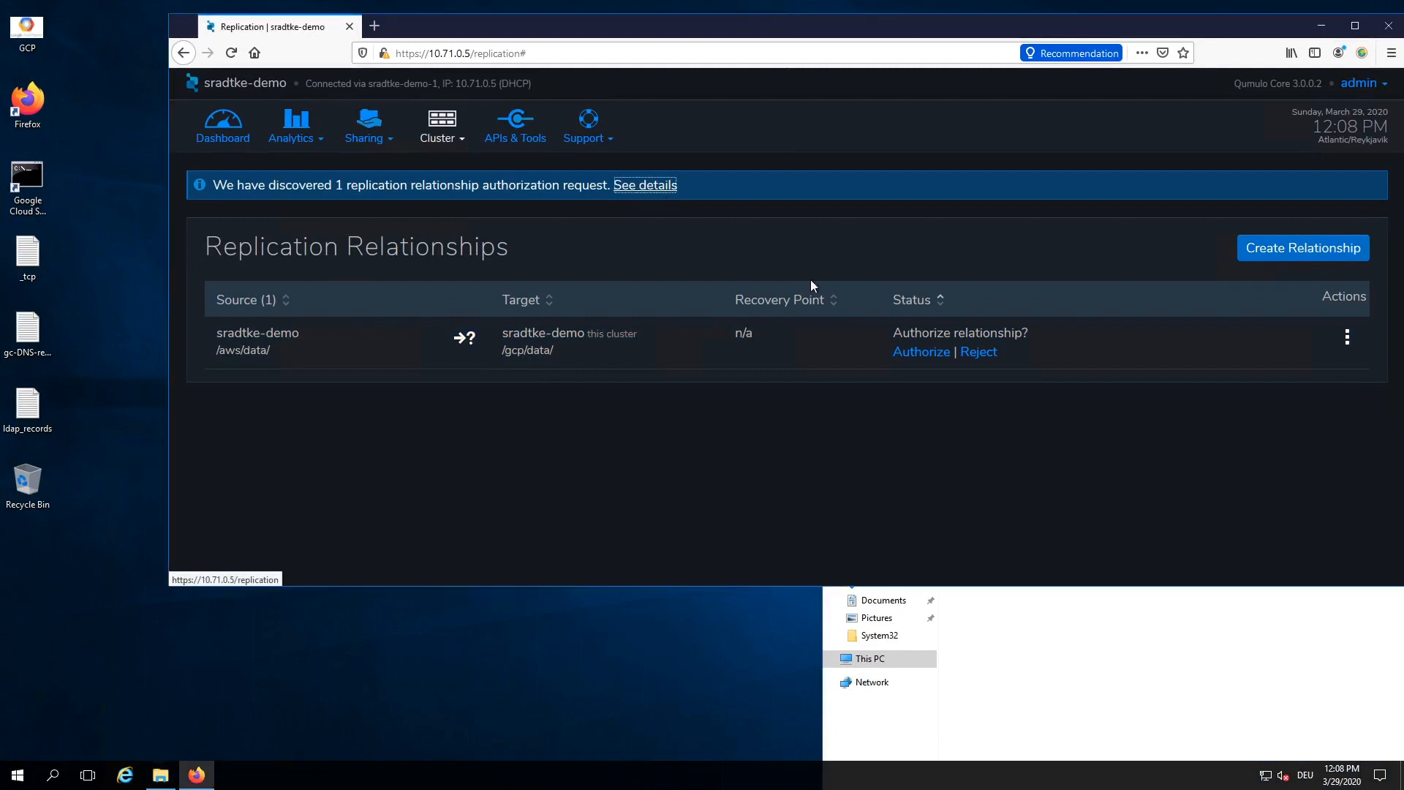
{"action": "left_click", "coordinate": [917, 364]}
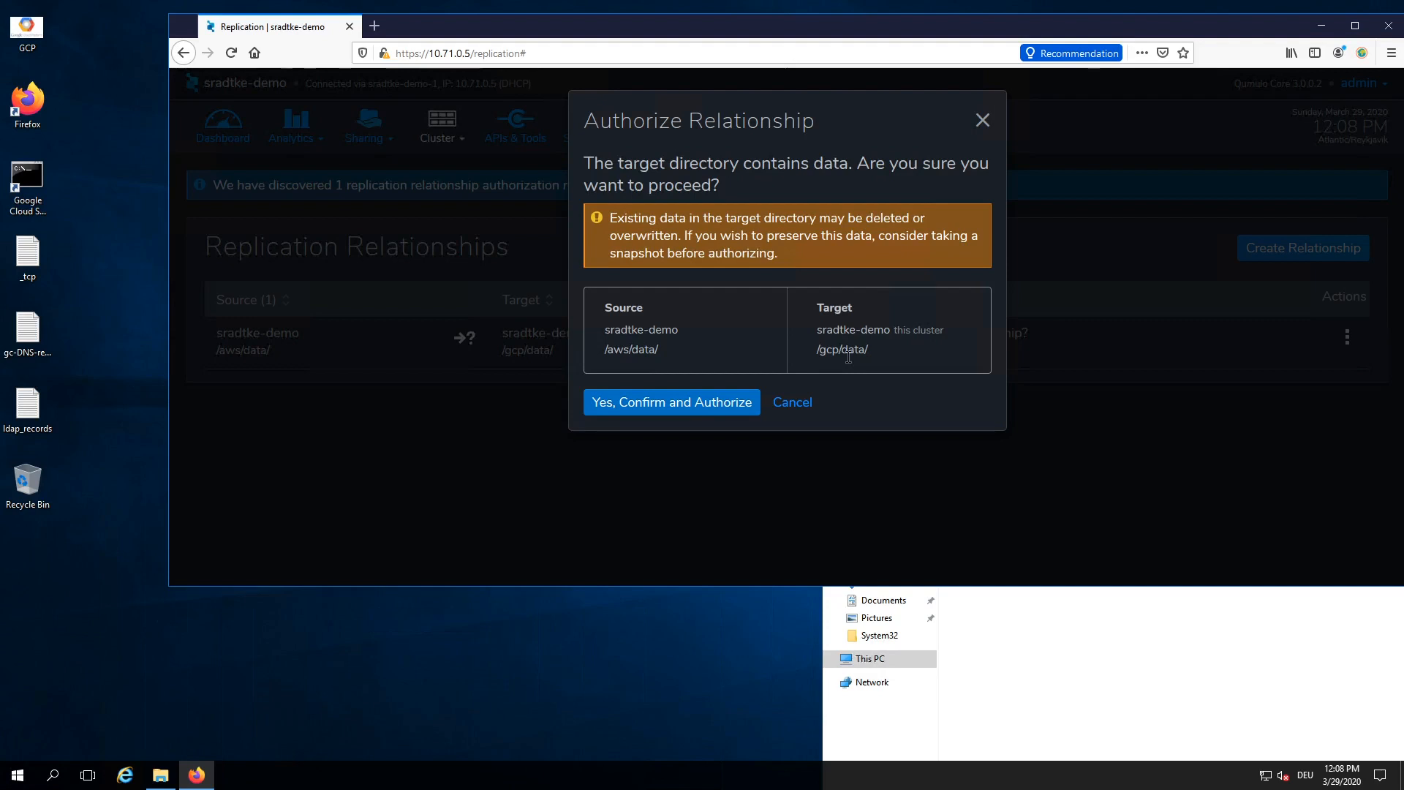
Step: Copy ldap_records from the desktop into the target's data (Q:) share, and confirm the relationship authorization
{"action": "left_click", "coordinate": [1302, 685]}
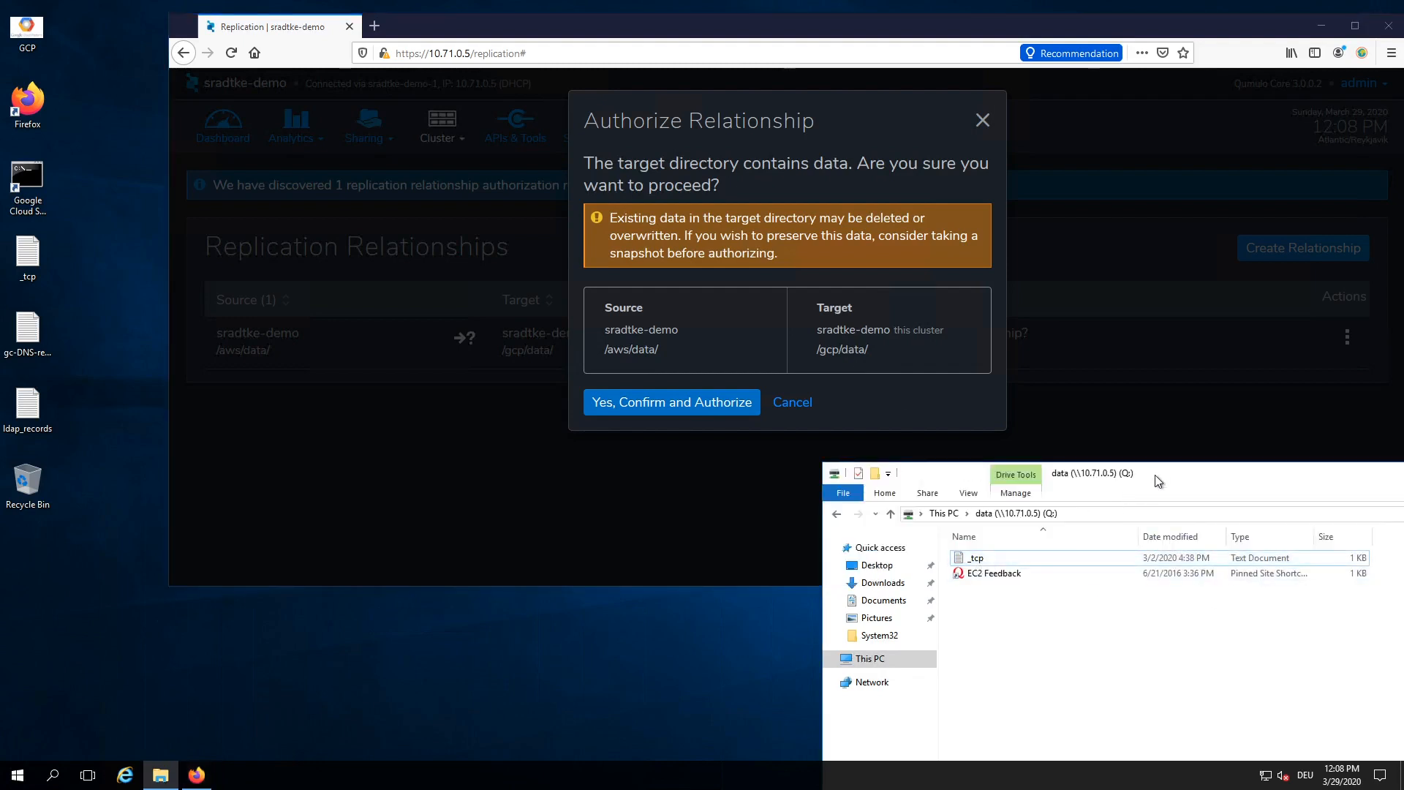
{"action": "left_click_drag", "start_coordinate": [1157, 472], "coordinate": [1041, 568]}
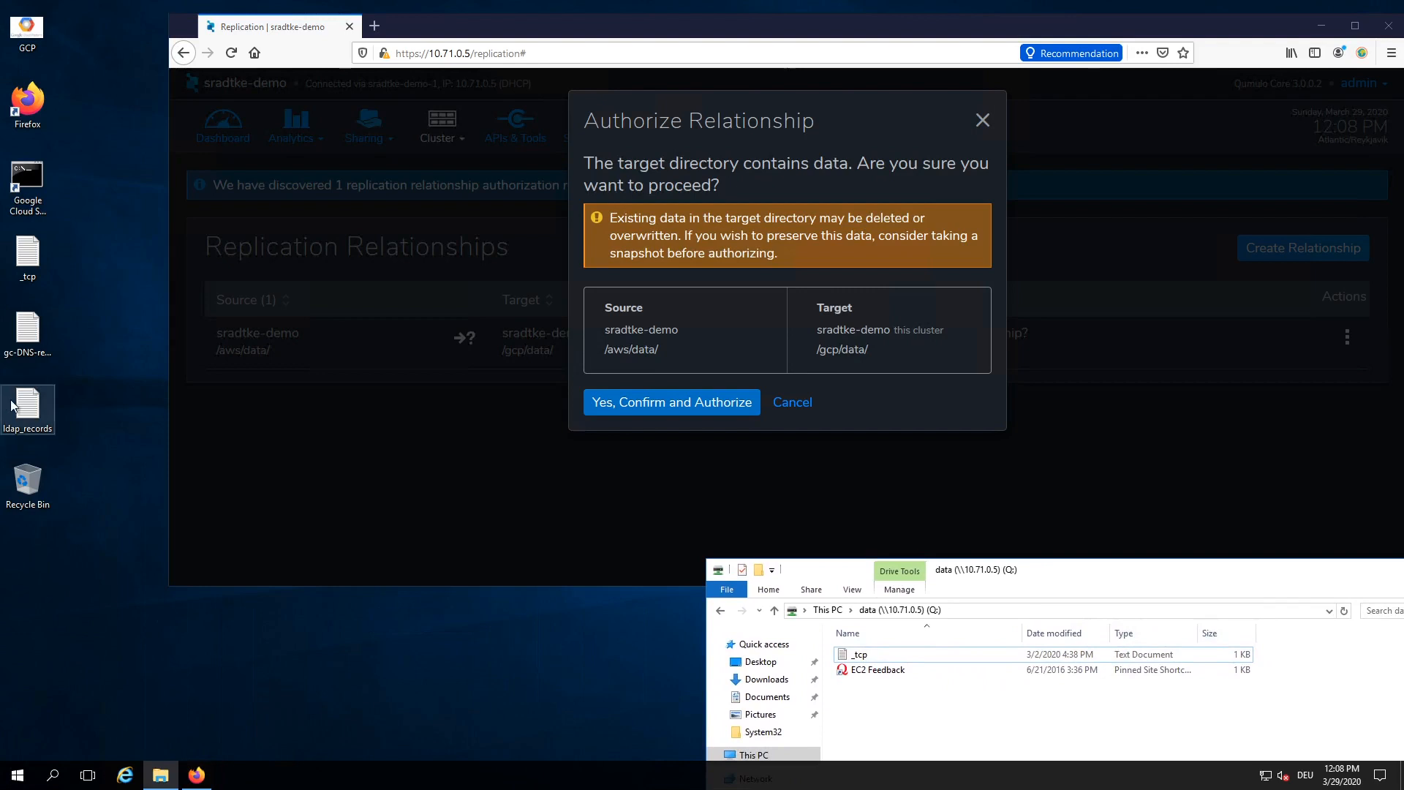
{"action": "left_click_drag", "start_coordinate": [28, 403], "coordinate": [884, 705]}
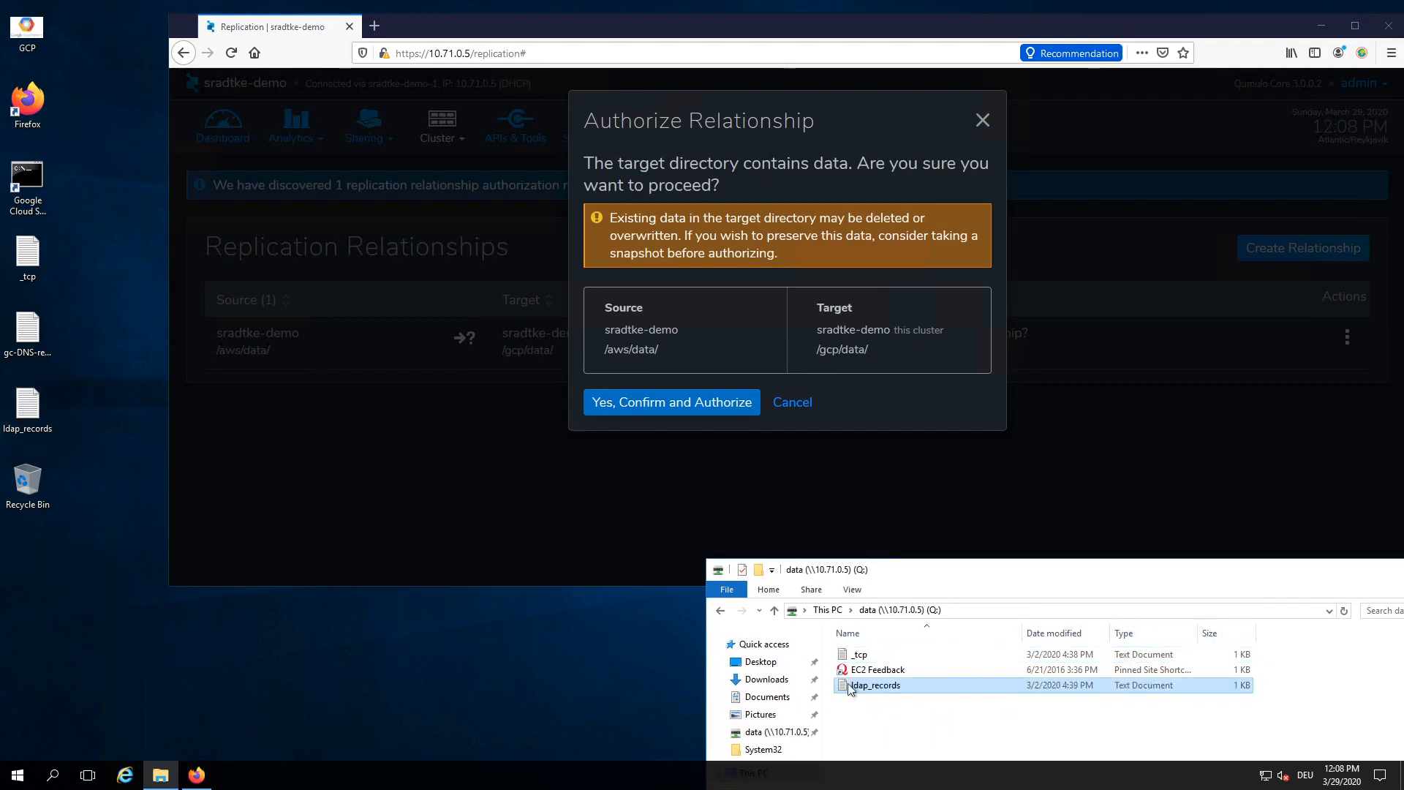
{"action": "left_click", "coordinate": [662, 402]}
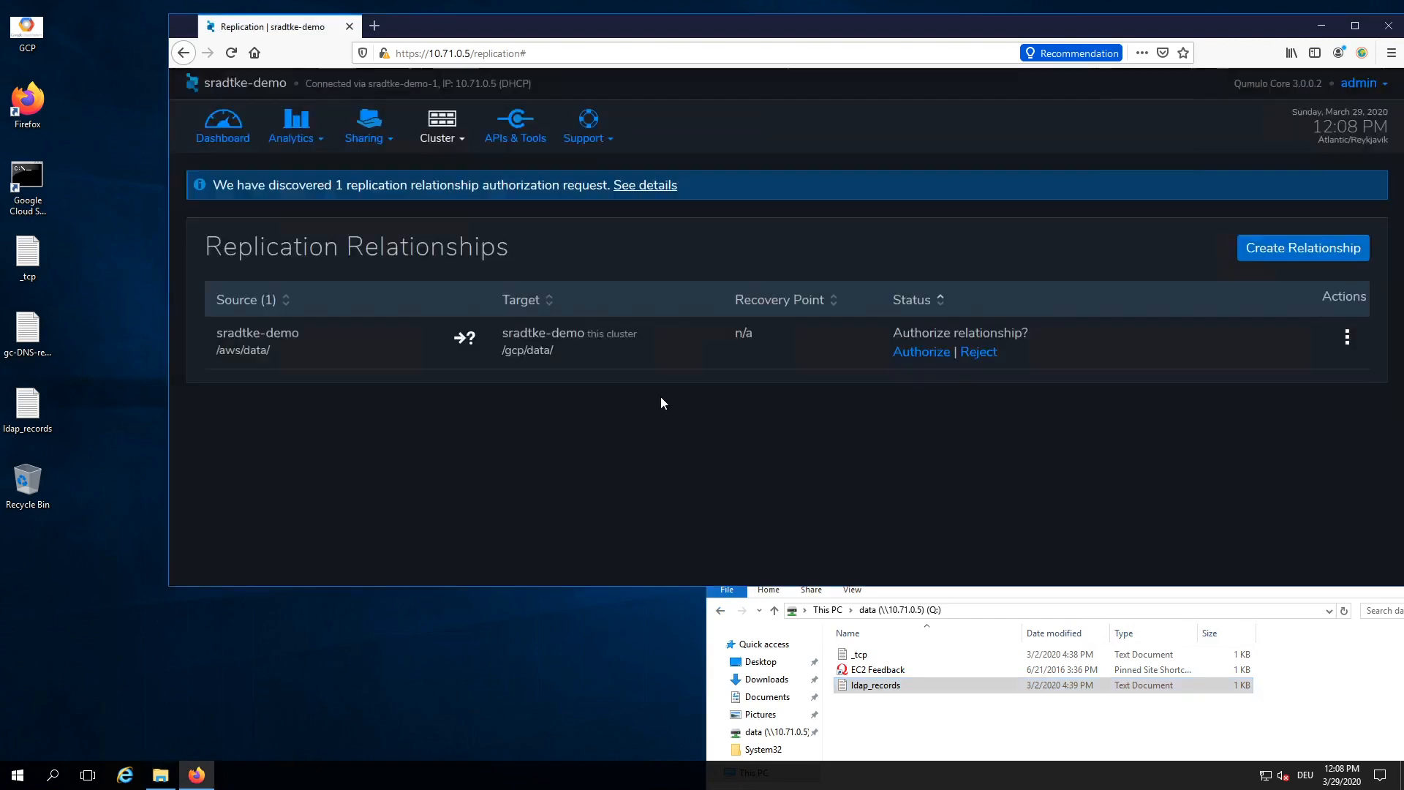
Step: Bring the data (Q:) share window forward and refresh its file list to check the replicated contents
{"action": "left_click", "coordinate": [977, 748]}
{"action": "left_click_drag", "start_coordinate": [1068, 578], "coordinate": [730, 425]}
{"action": "left_click", "coordinate": [1007, 453]}
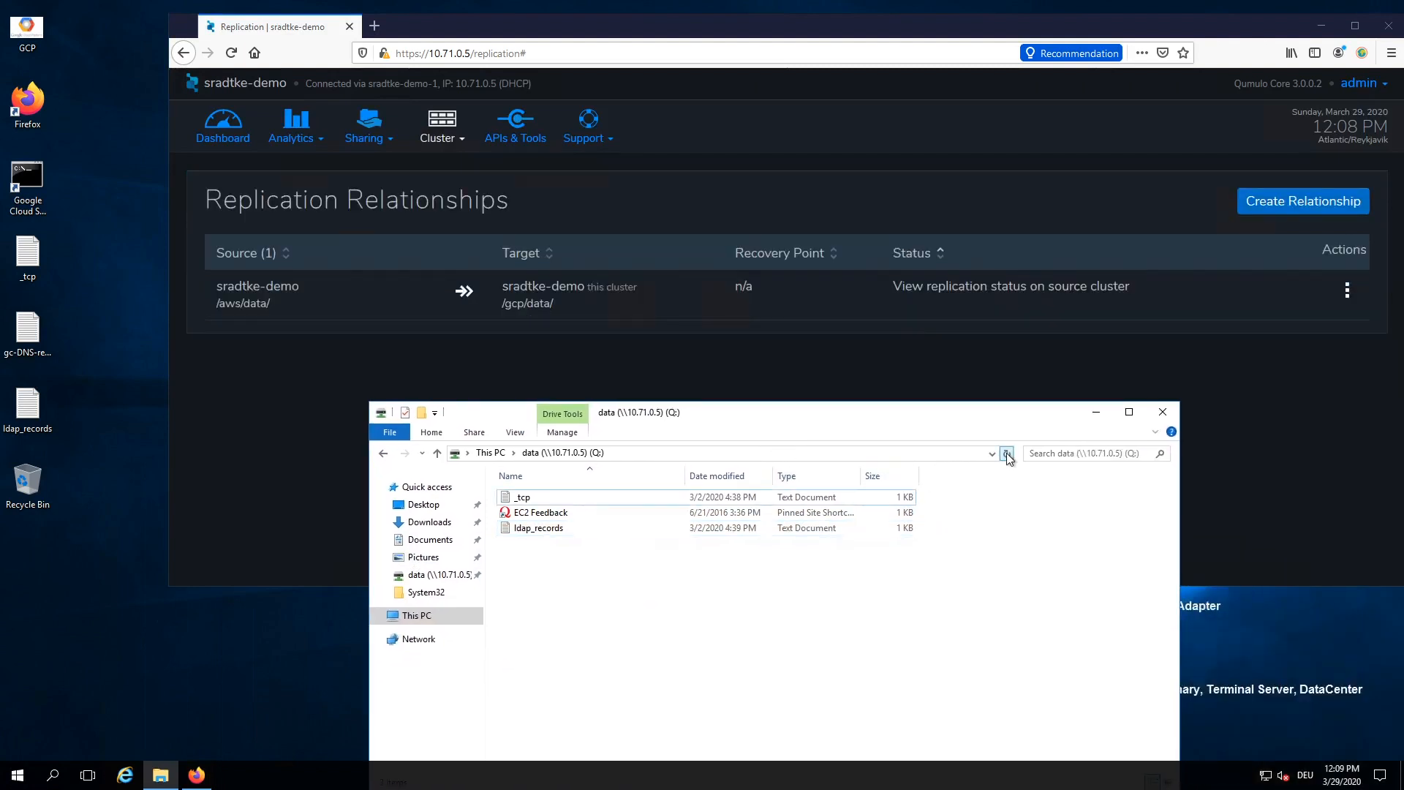
{"action": "left_click", "coordinate": [1006, 454]}
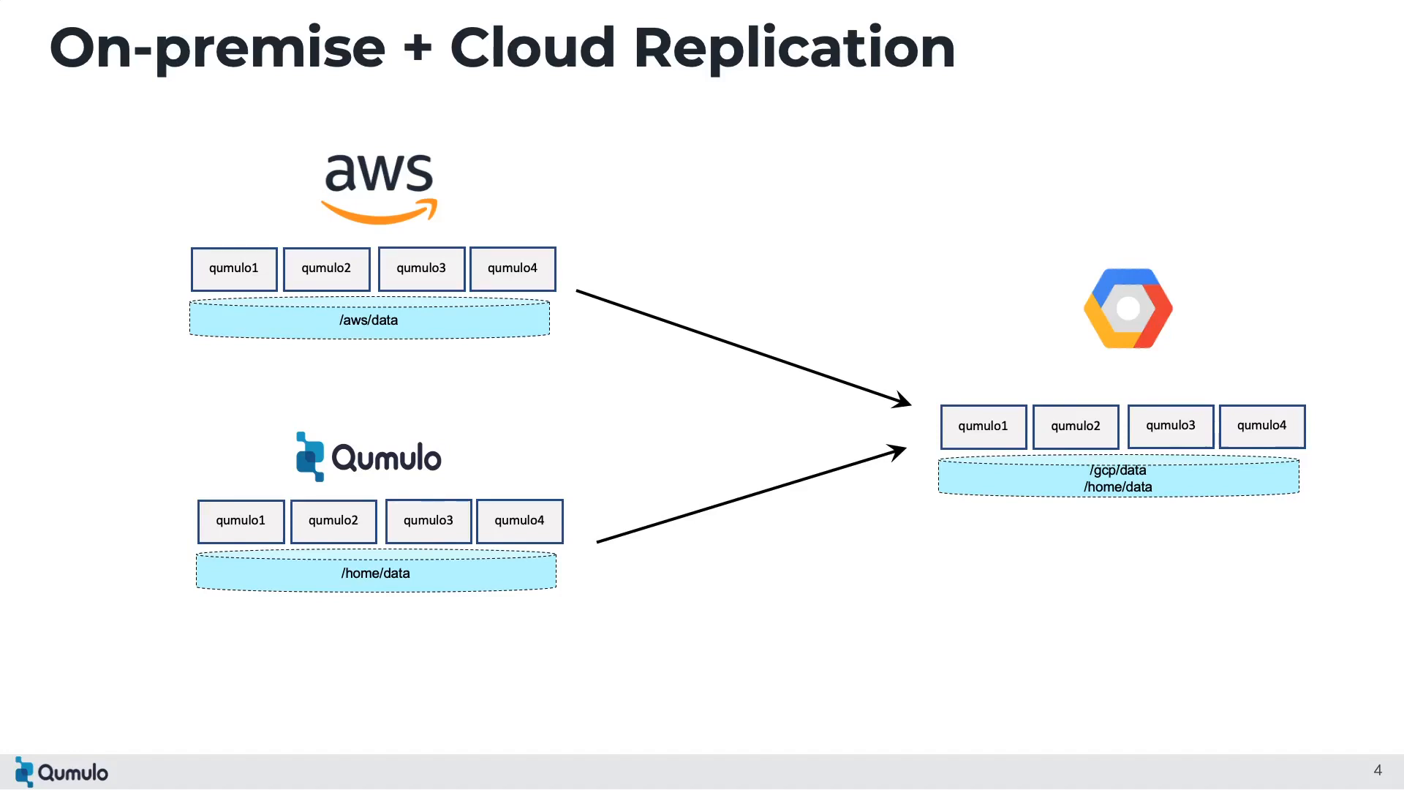
Step: Switch to the on-premises product cluster's web interface and examine its SMB shares for the data directory
{"action": "key", "text": "ctrl+Up"}
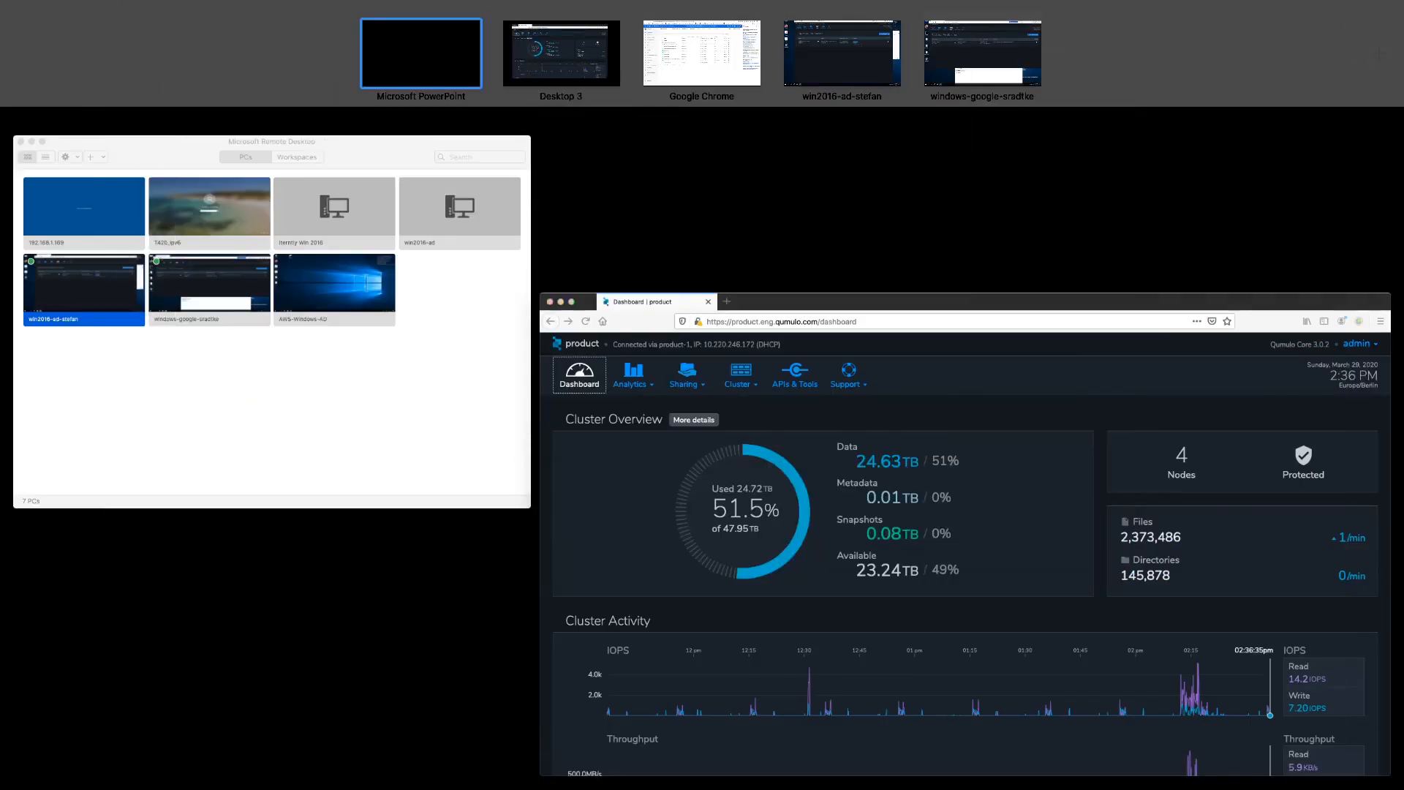
{"action": "left_click", "coordinate": [543, 31]}
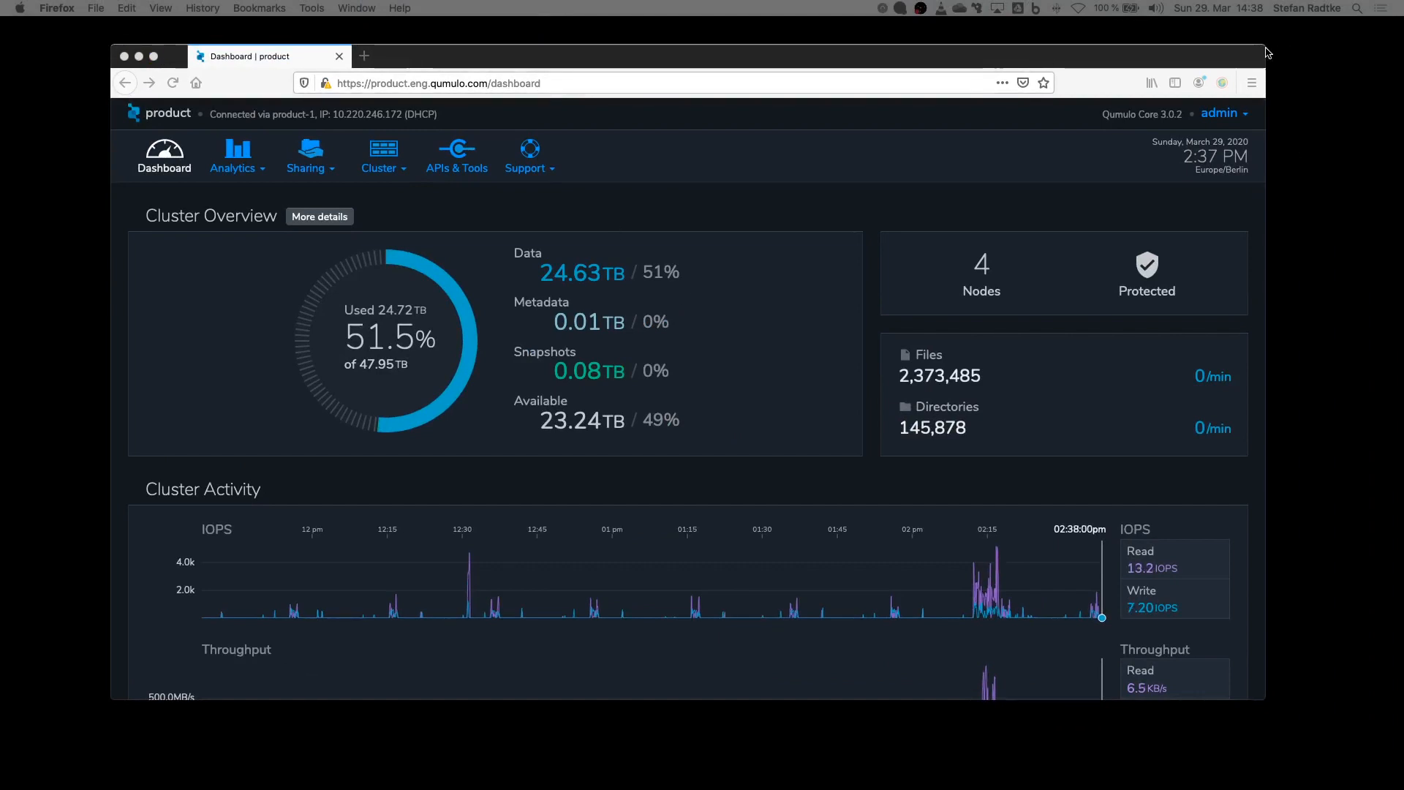
{"action": "left_click", "coordinate": [330, 174]}
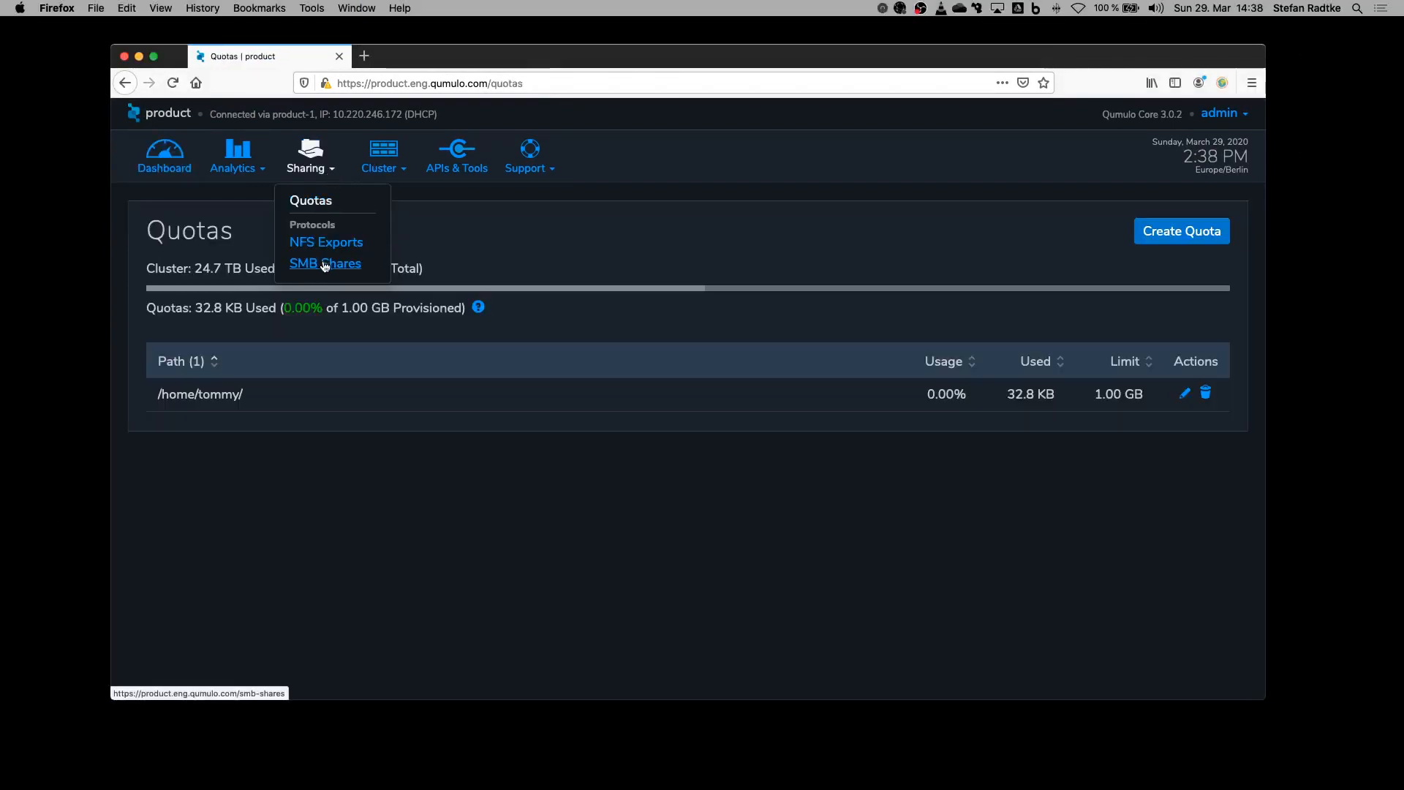
{"action": "left_click", "coordinate": [326, 264]}
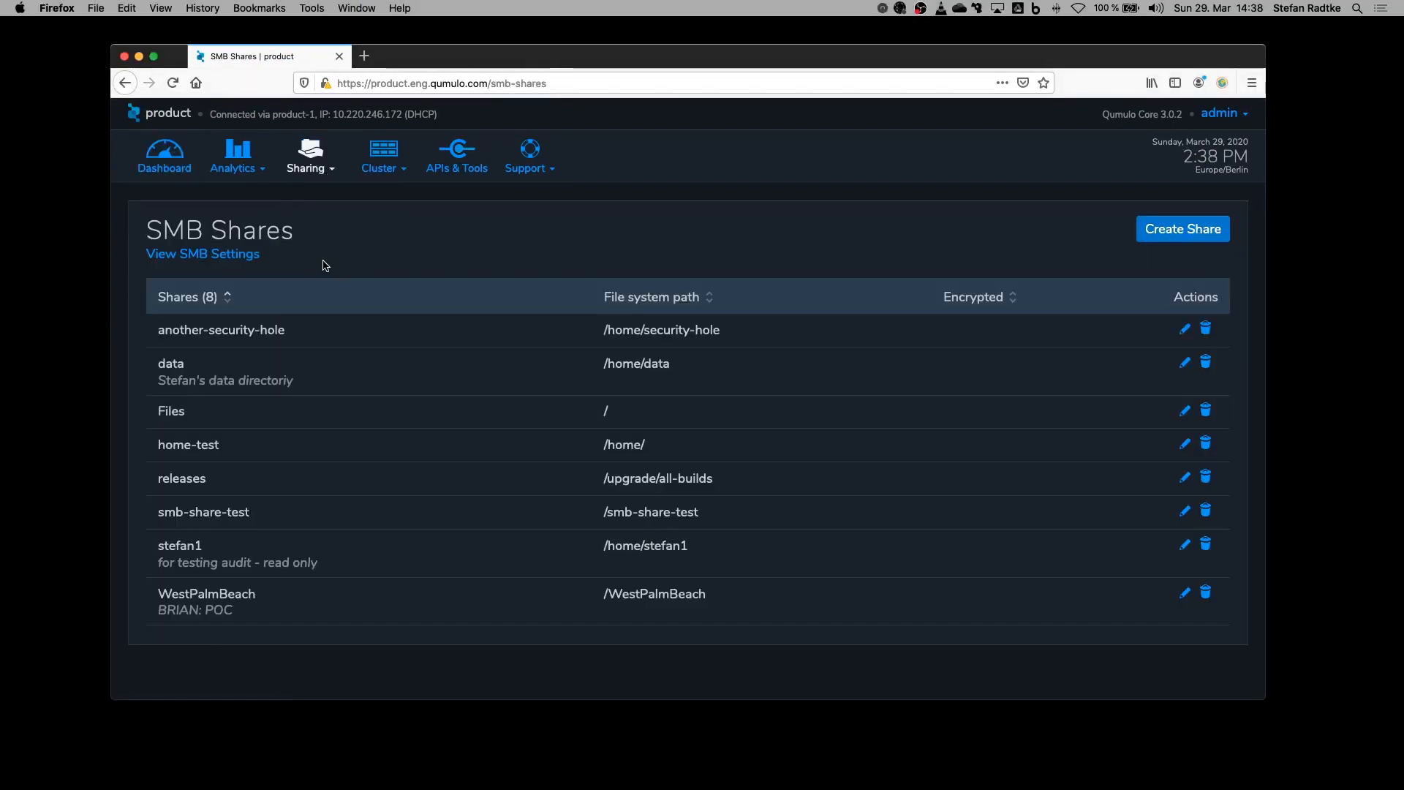
{"action": "mouse_move", "coordinate": [333, 173]}
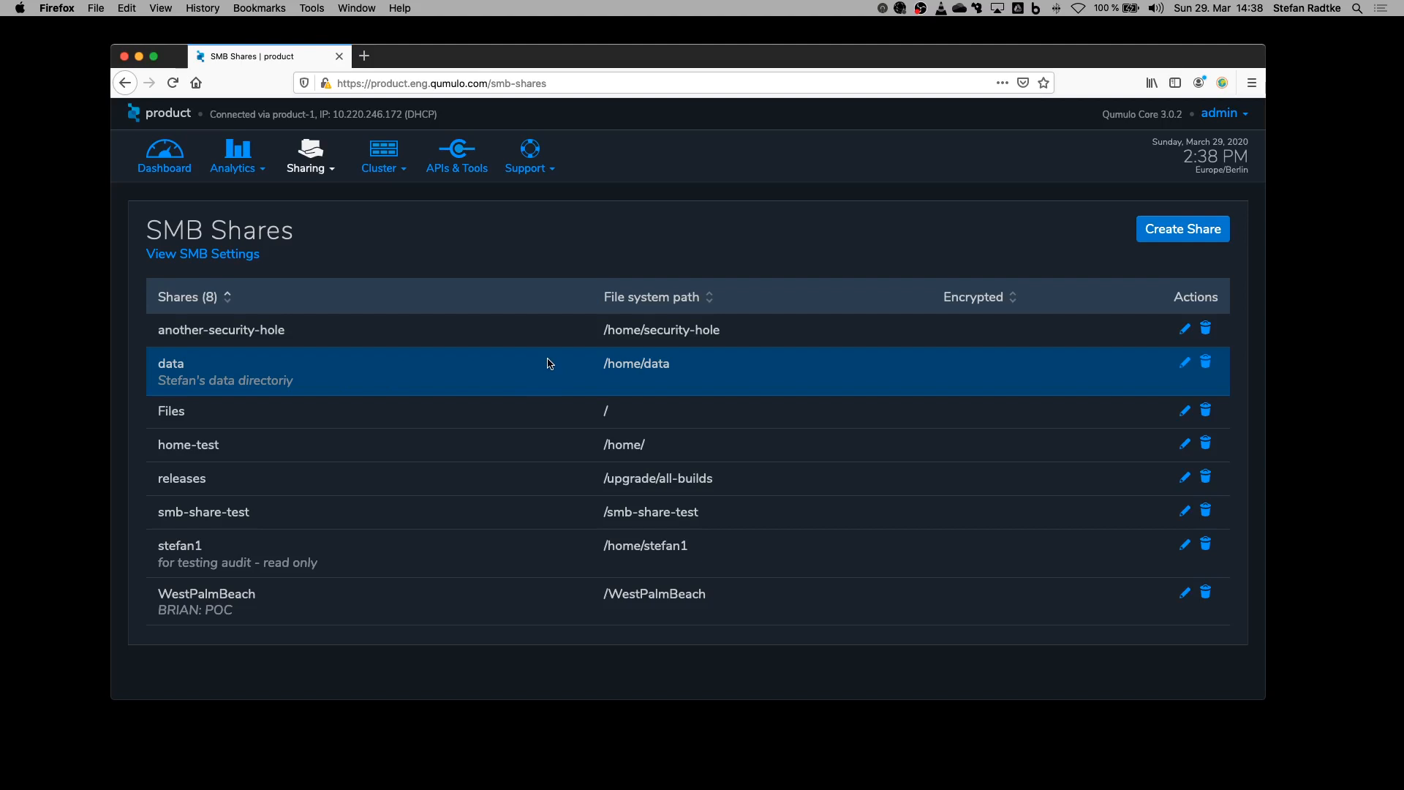
Step: Create a replication relationship on the product cluster with source directory home/data and target directory /home/data
{"action": "mouse_move", "coordinate": [408, 167]}
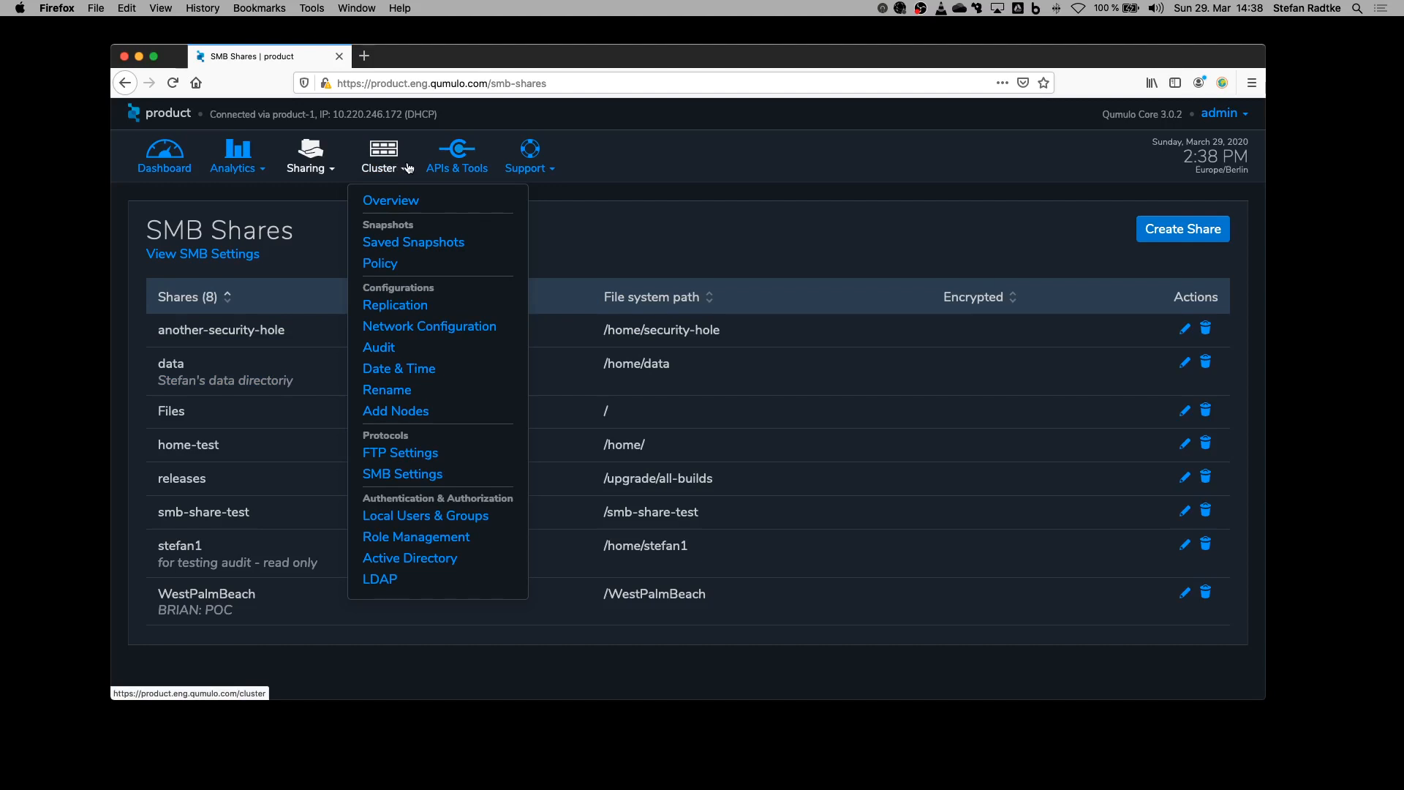
{"action": "left_click", "coordinate": [406, 310]}
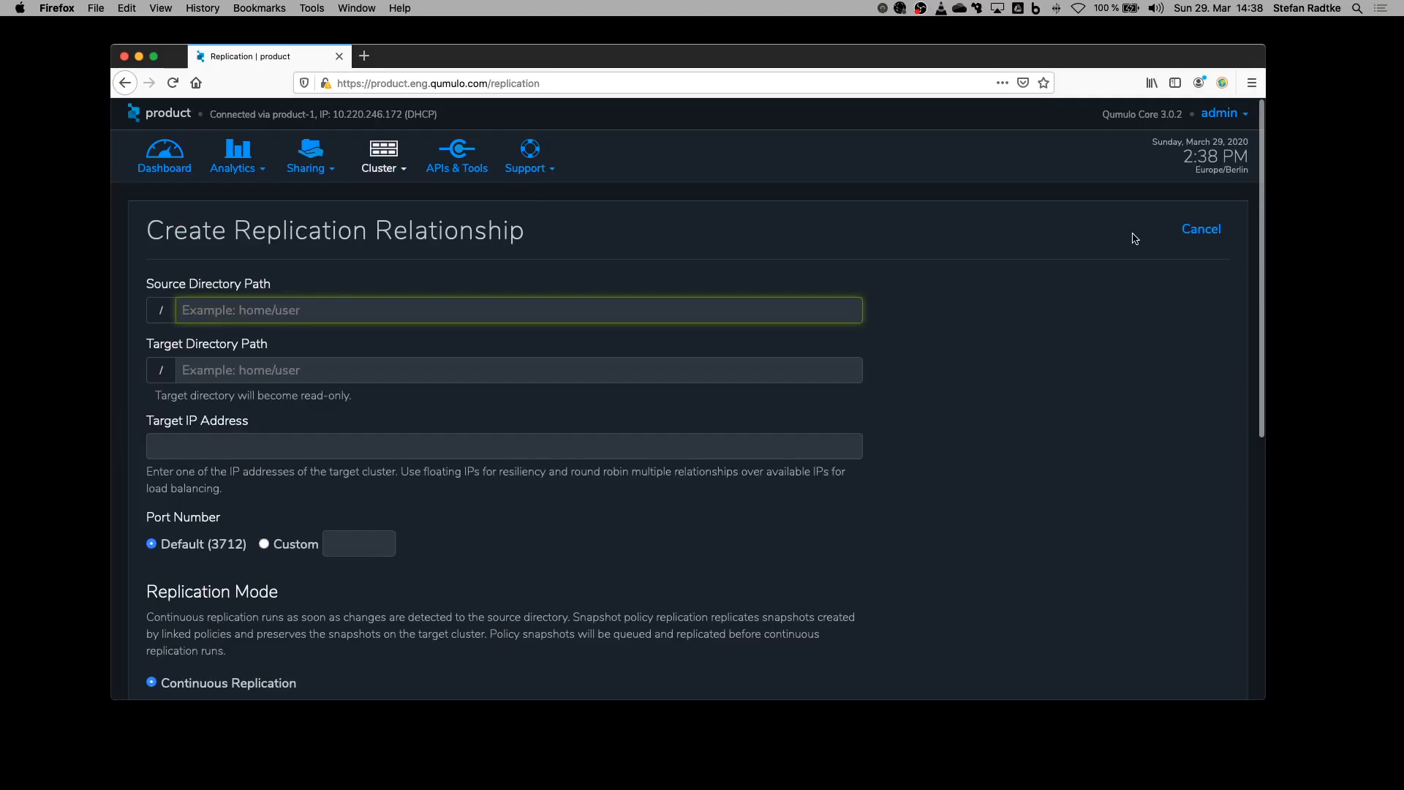
{"action": "type", "text": "home/data"}
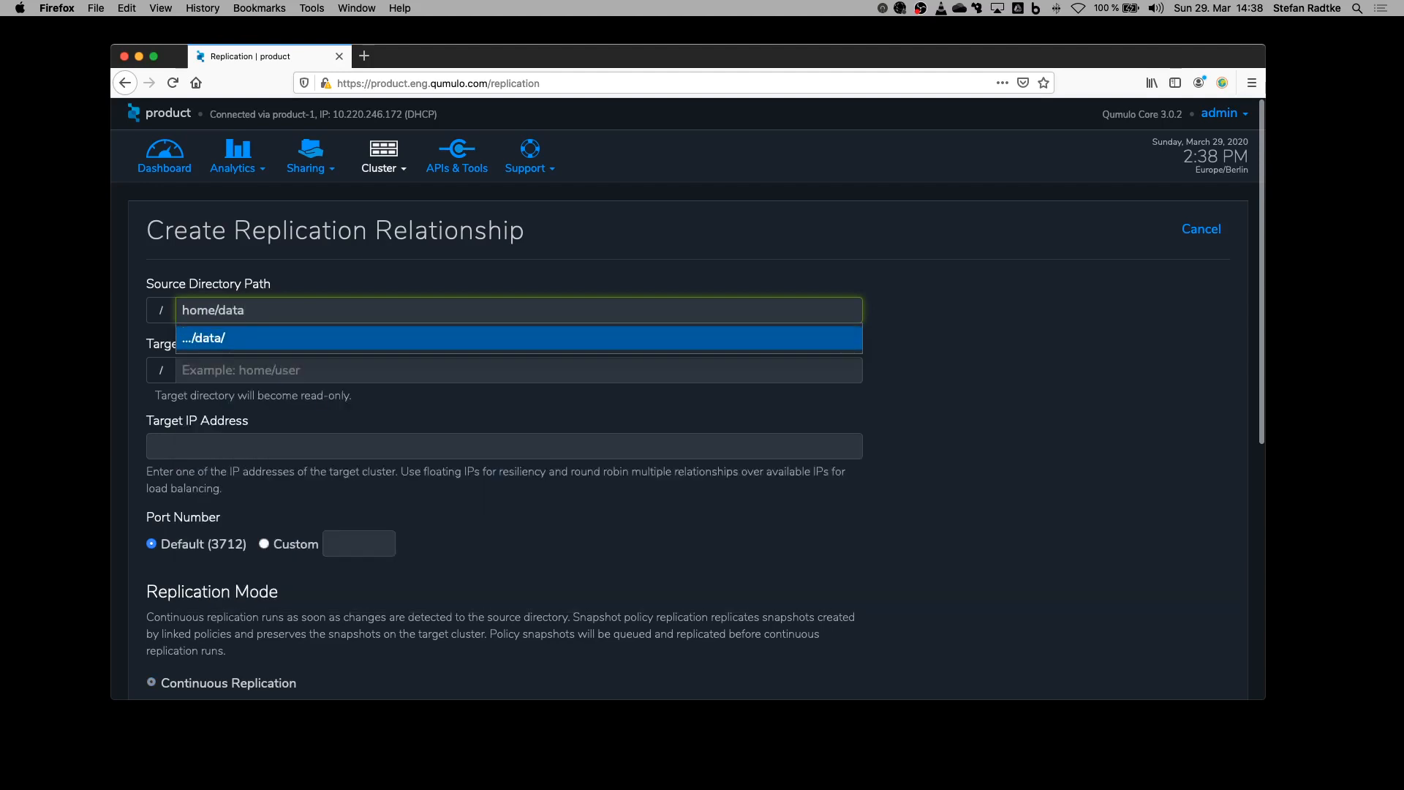
{"action": "key", "text": "Tab"}
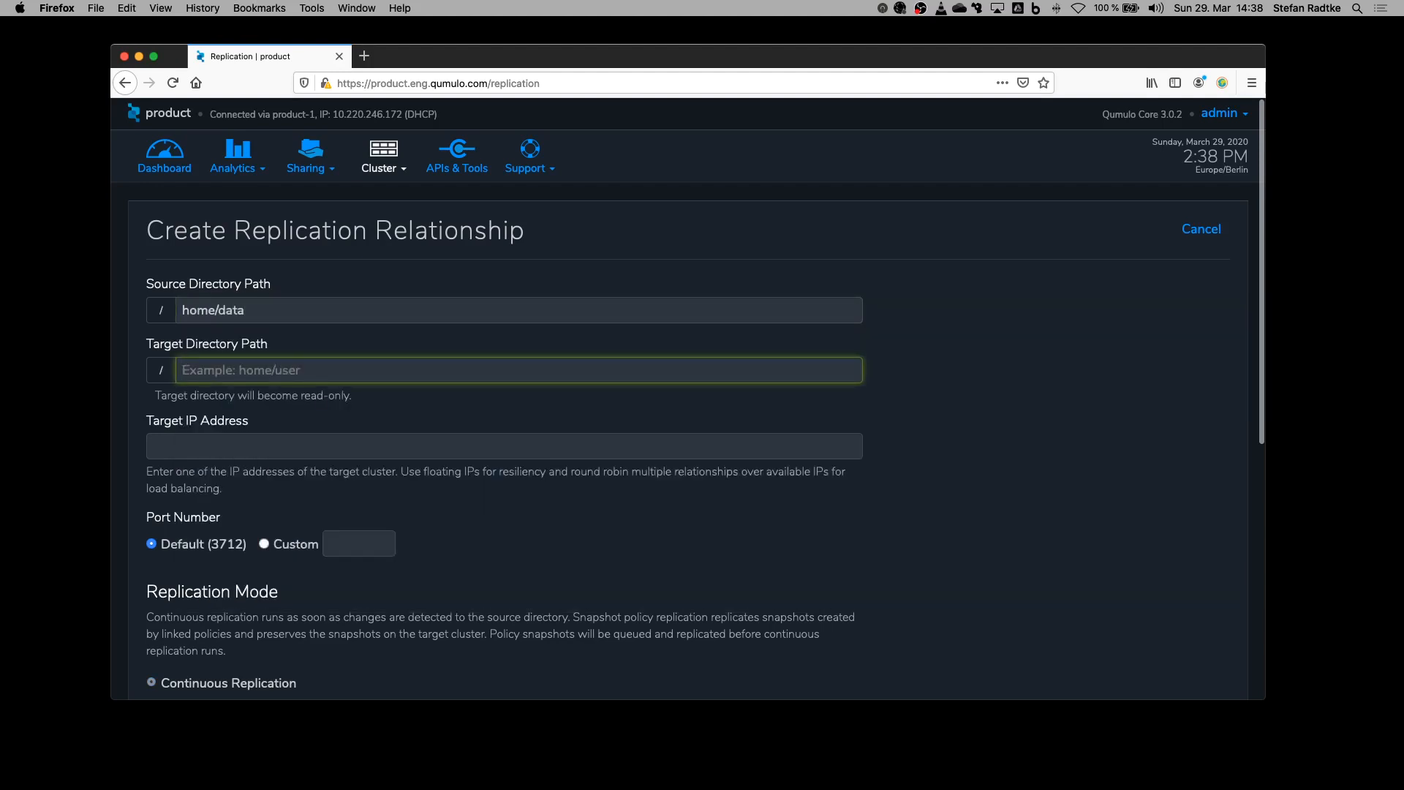
{"action": "type", "text": "/home/data"}
{"action": "key", "text": "Tab"}
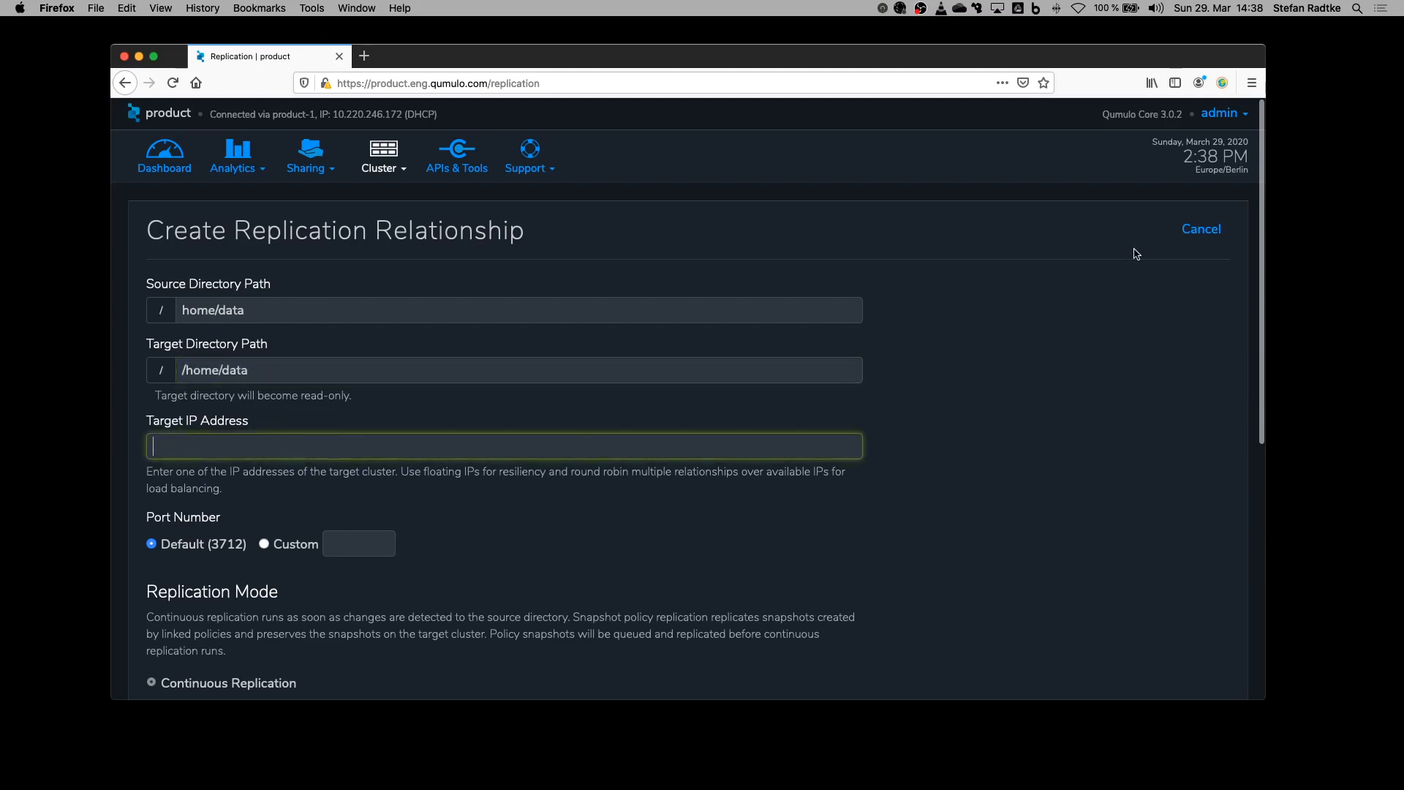
Step: Set the target IP address to 35.206.131.230 and save the continuous replication relationship
{"action": "type", "text": "35.206.131.230"}
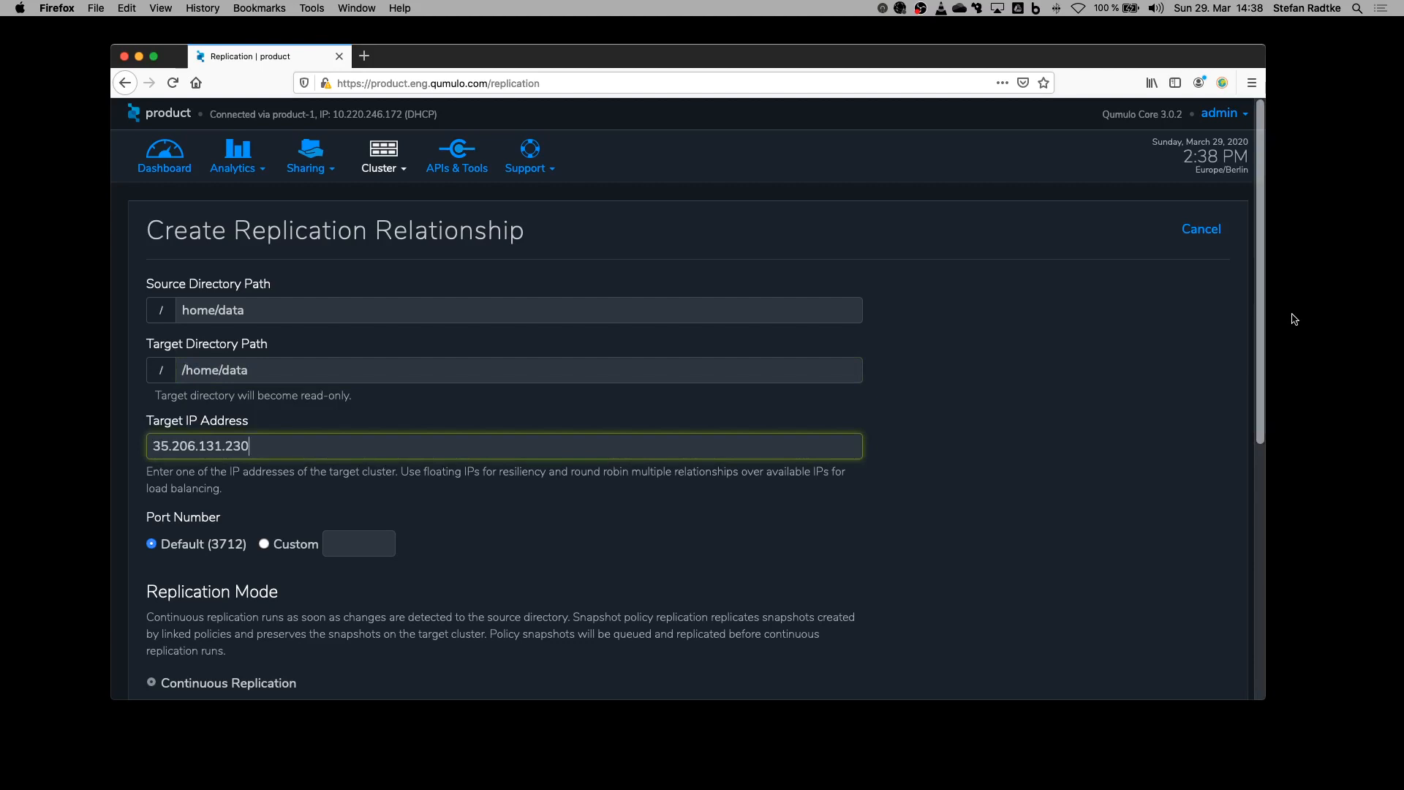
{"action": "scroll", "coordinate": [935, 335], "scroll_direction": "down", "scroll_amount": 5}
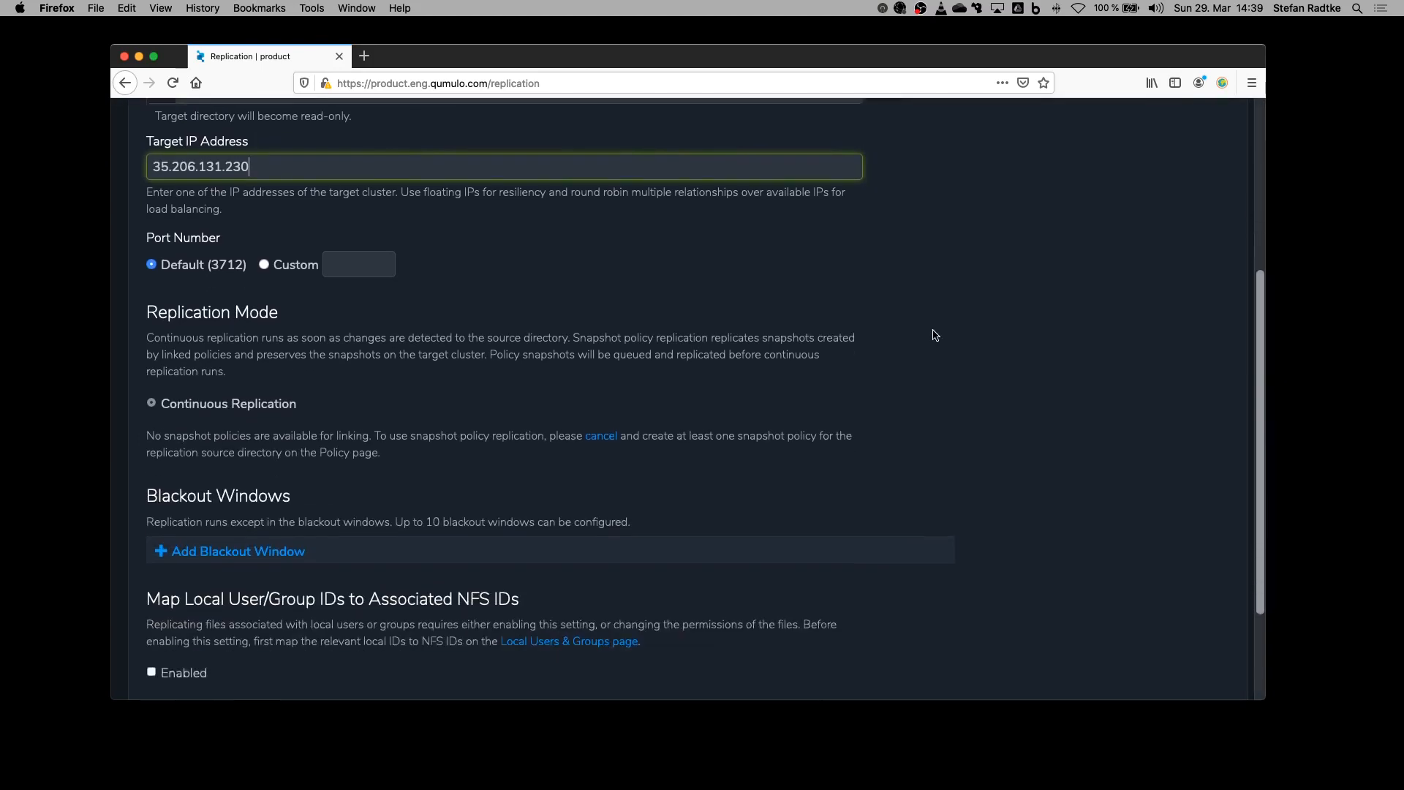
{"action": "scroll", "coordinate": [934, 335], "scroll_direction": "down", "scroll_amount": 1}
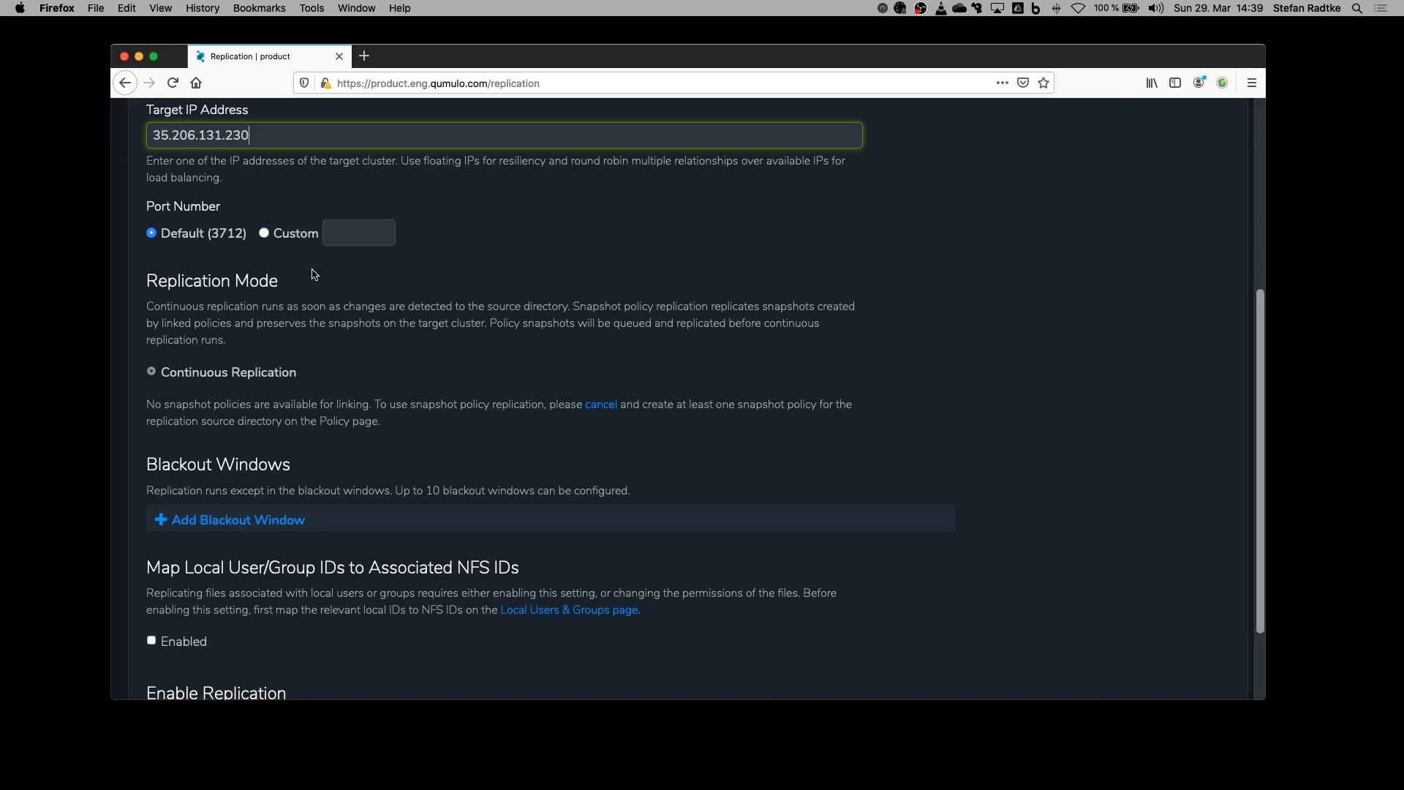
{"action": "scroll", "coordinate": [314, 274], "scroll_direction": "down", "scroll_amount": 2}
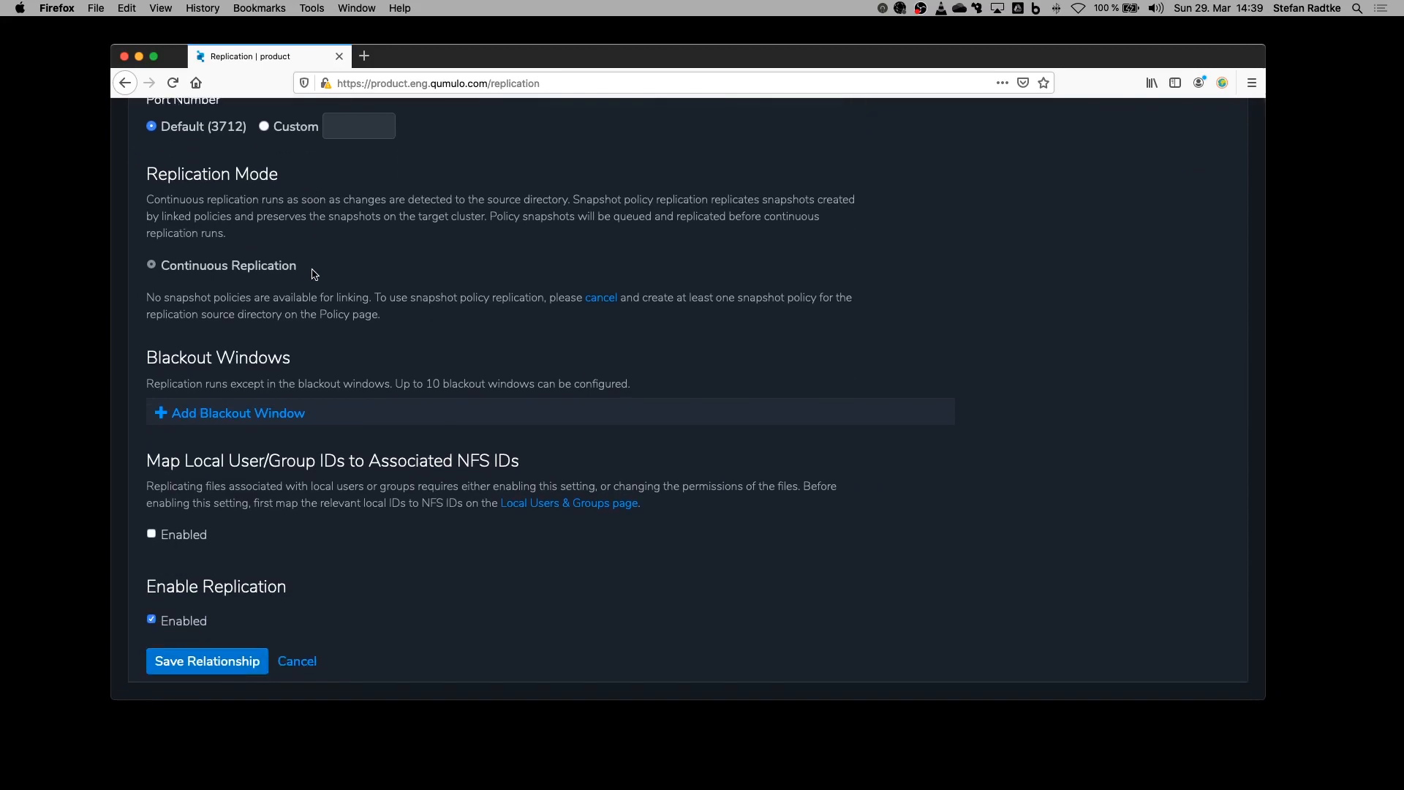
{"action": "left_click", "coordinate": [237, 664]}
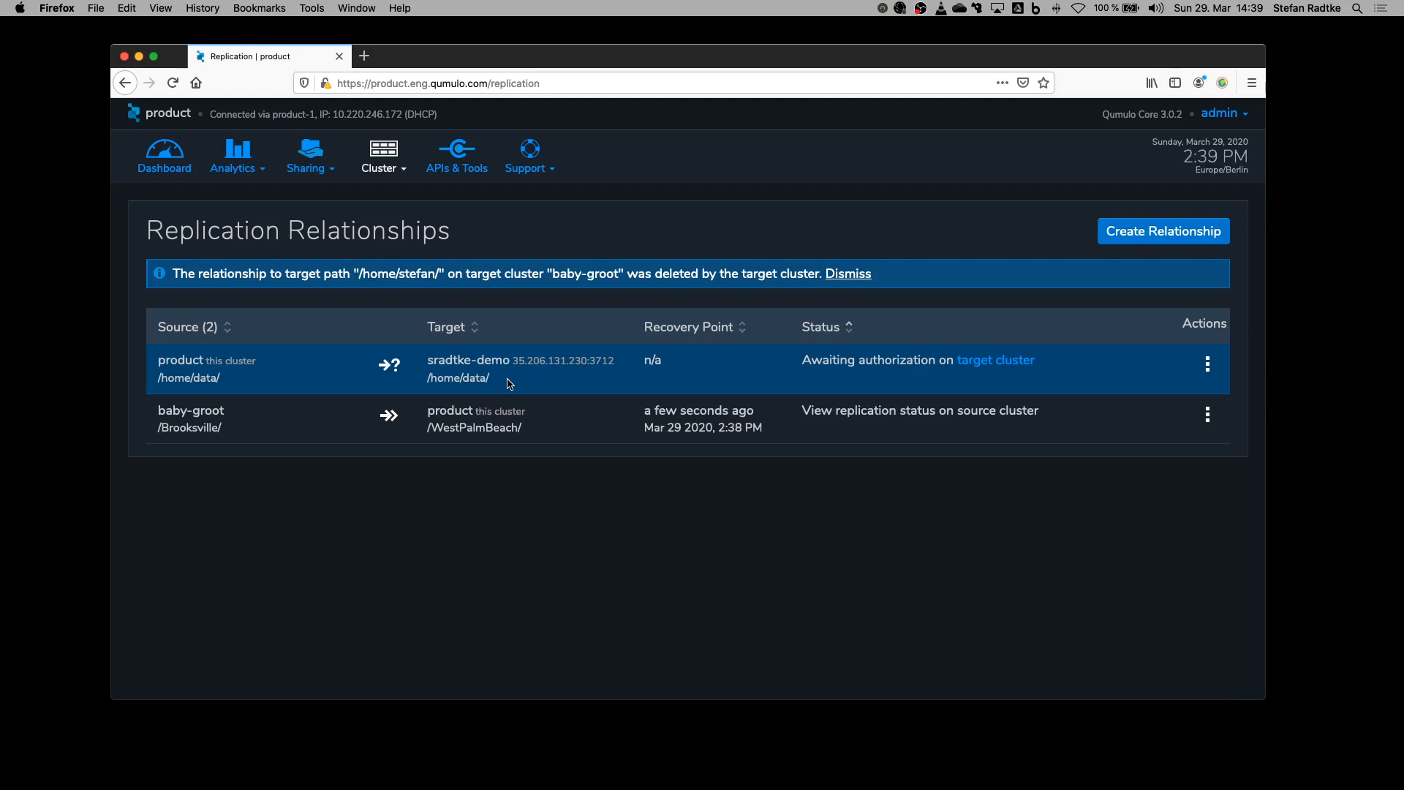
Step: Switch to the Google Cloud desktop and authorize the replication relationship from the product cluster's /home/data/
{"action": "key", "text": "ctrl+Up"}
{"action": "mouse_move", "coordinate": [730, 5]}
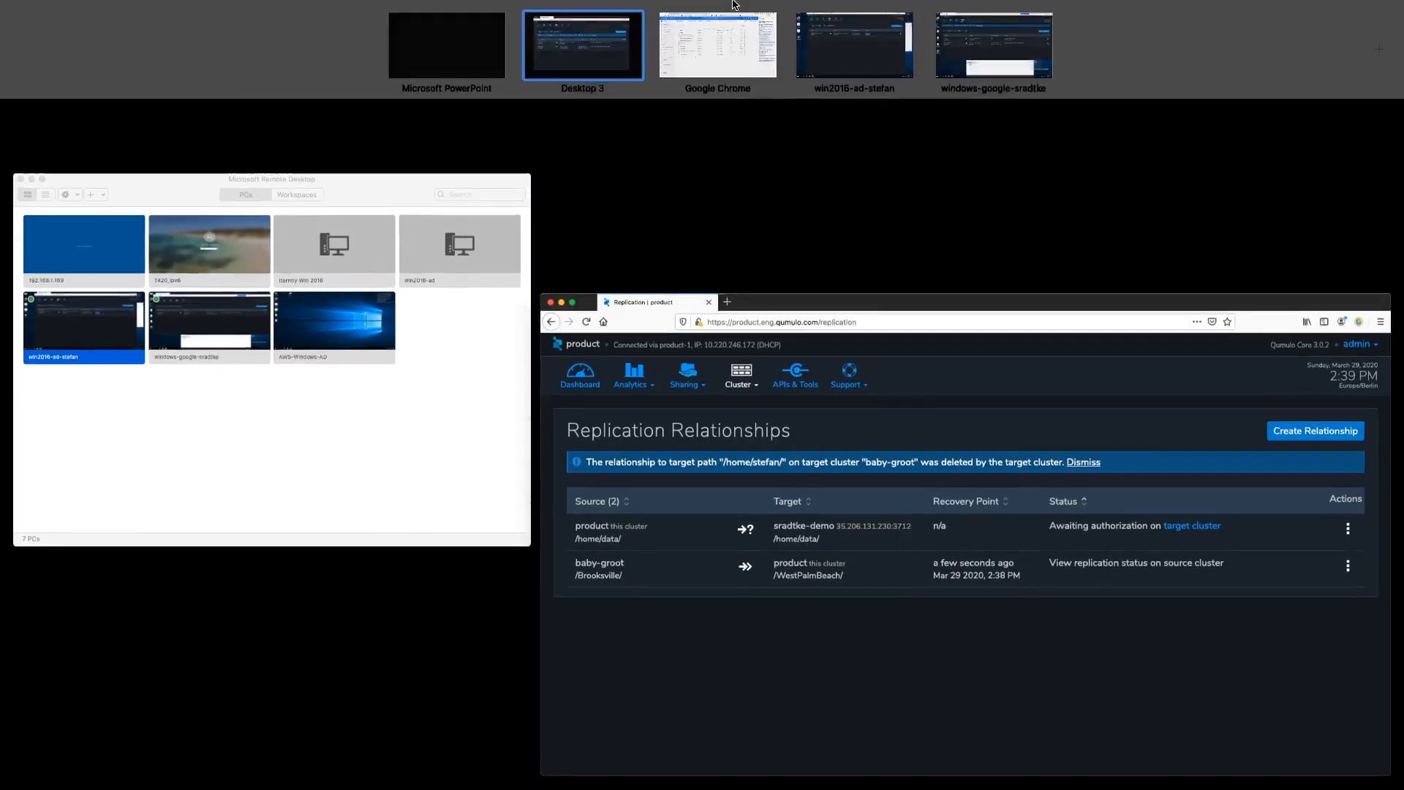
{"action": "left_click", "coordinate": [983, 53]}
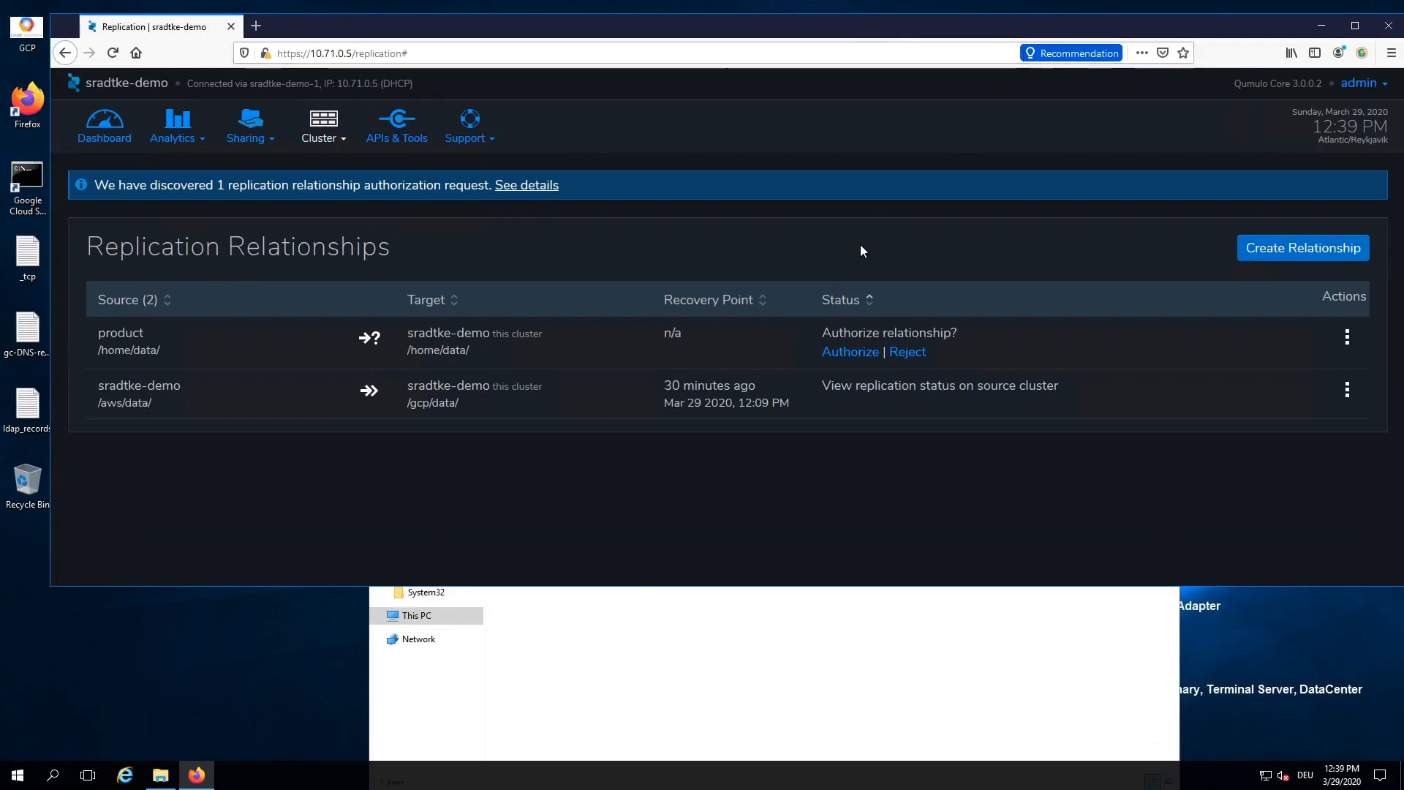
{"action": "left_click", "coordinate": [849, 352]}
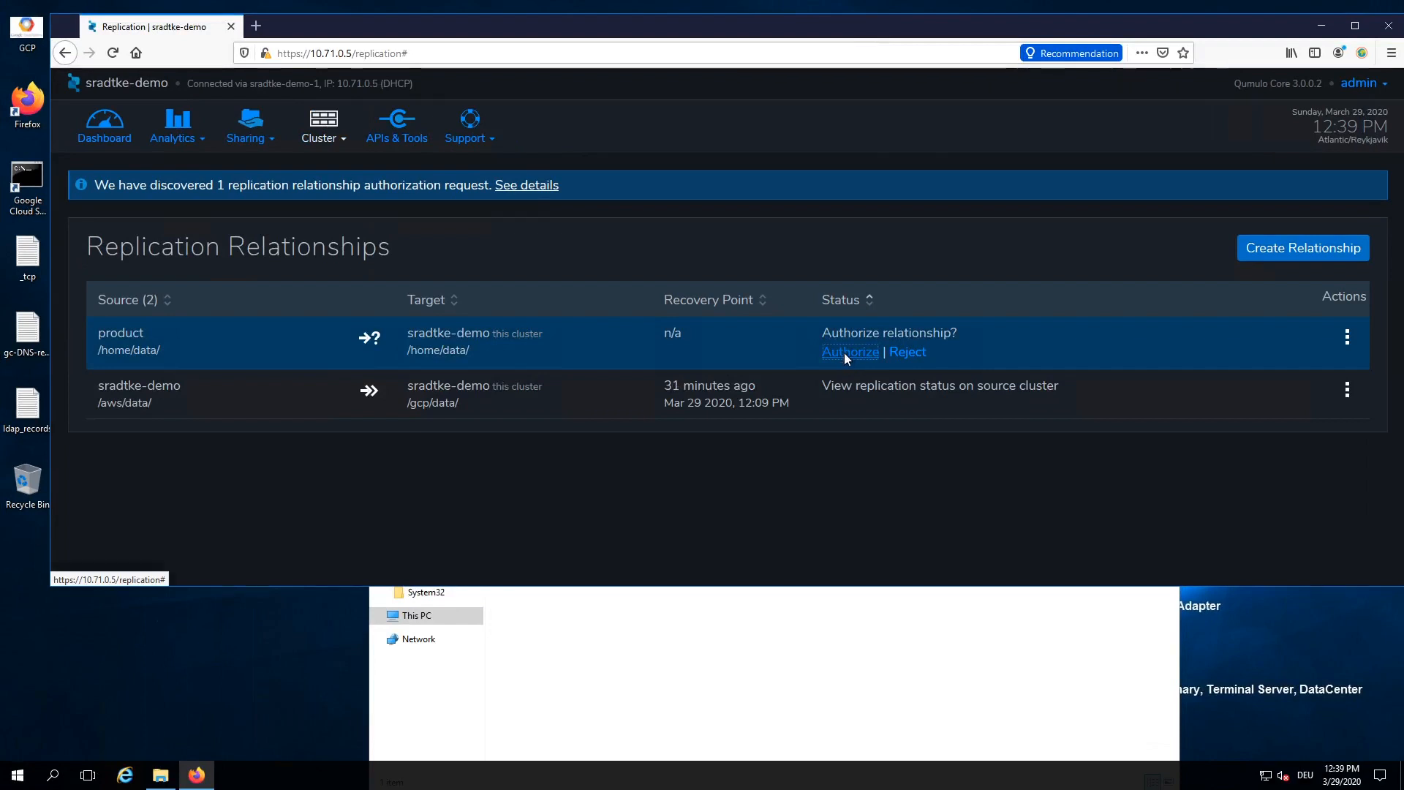